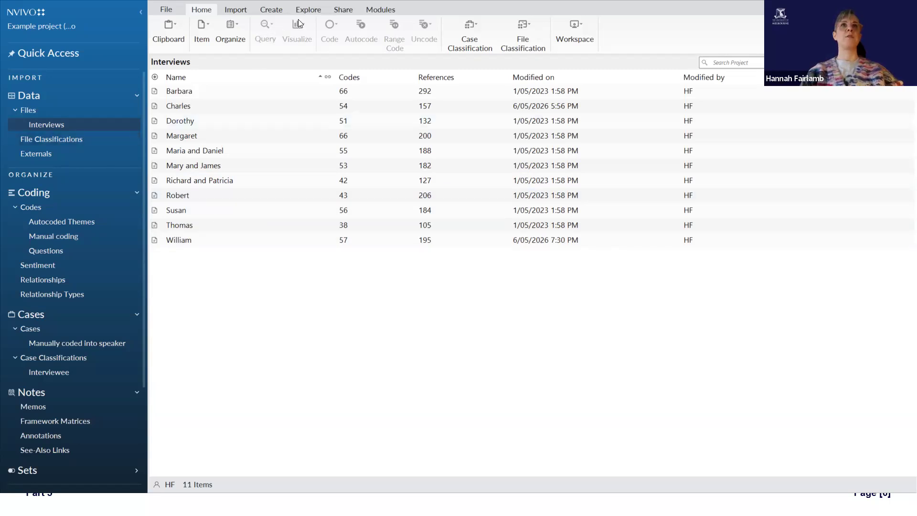
Step: Start the Chart Wizard to create a new chart from the project data
{"action": "left_click", "coordinate": [308, 9]}
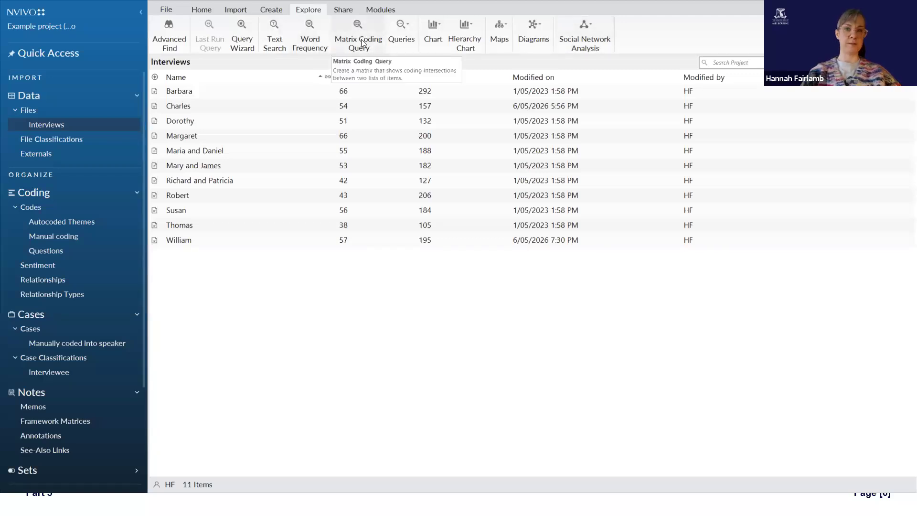
{"action": "left_click", "coordinate": [434, 38]}
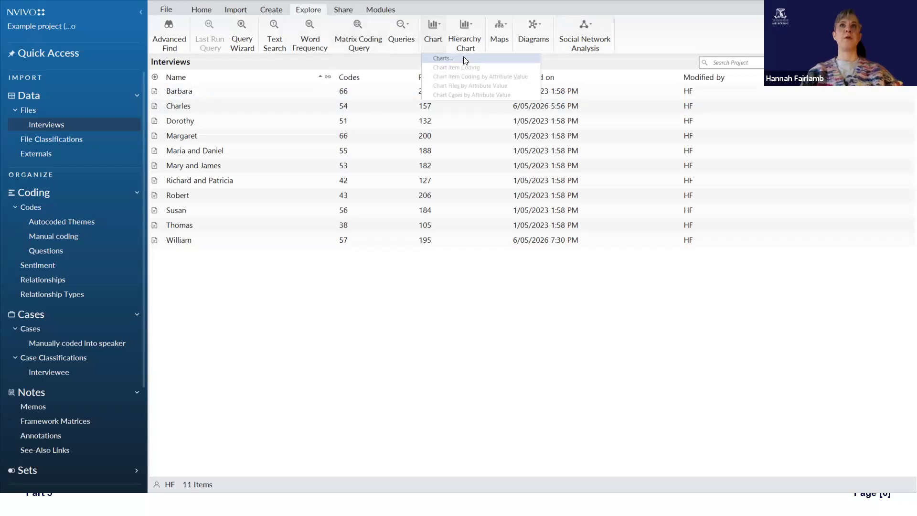
{"action": "left_click", "coordinate": [442, 35]}
{"action": "left_click", "coordinate": [226, 152]}
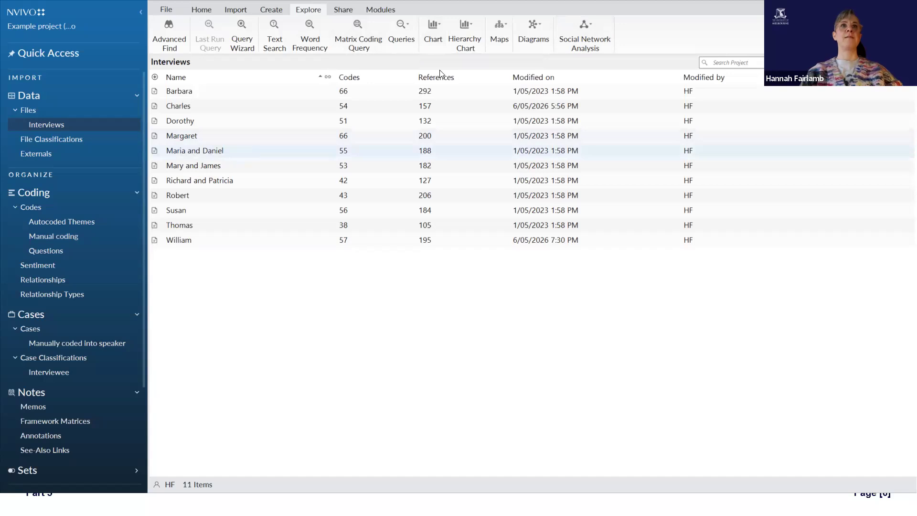
{"action": "left_click", "coordinate": [434, 32]}
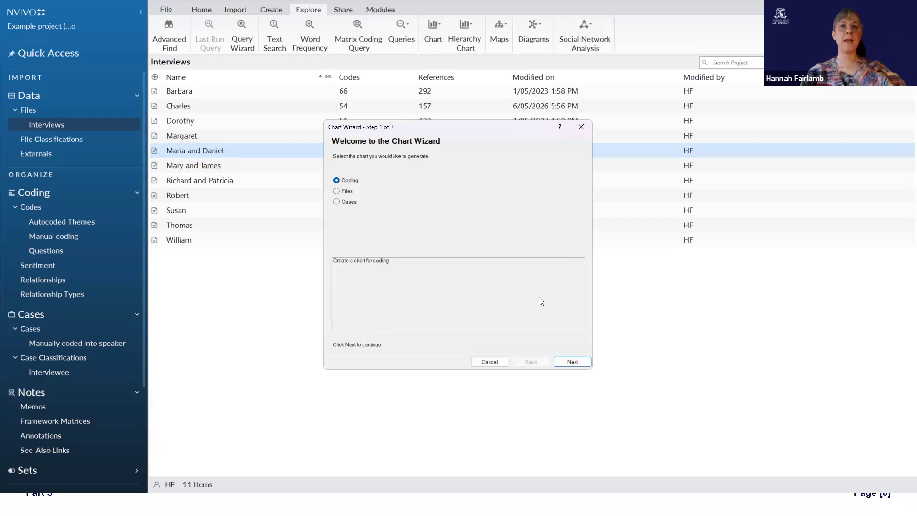
{"action": "left_click", "coordinate": [343, 192]}
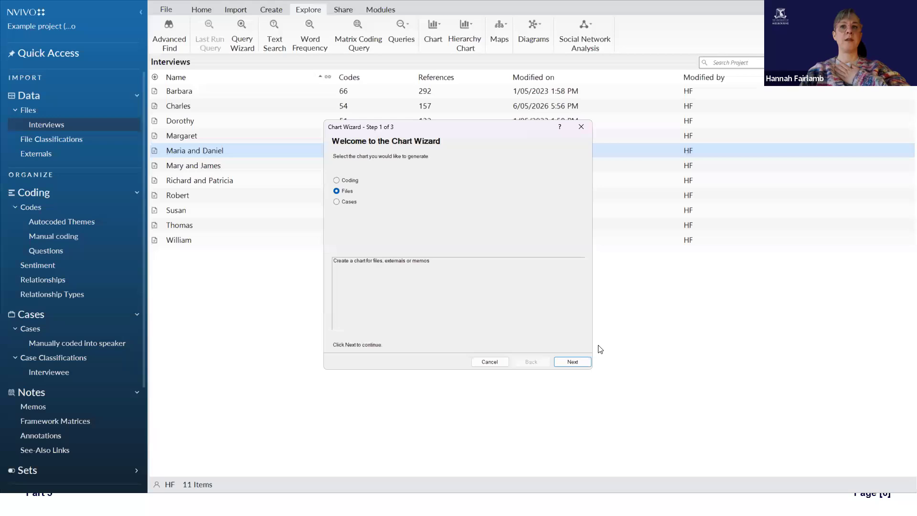
{"action": "left_click", "coordinate": [572, 361]}
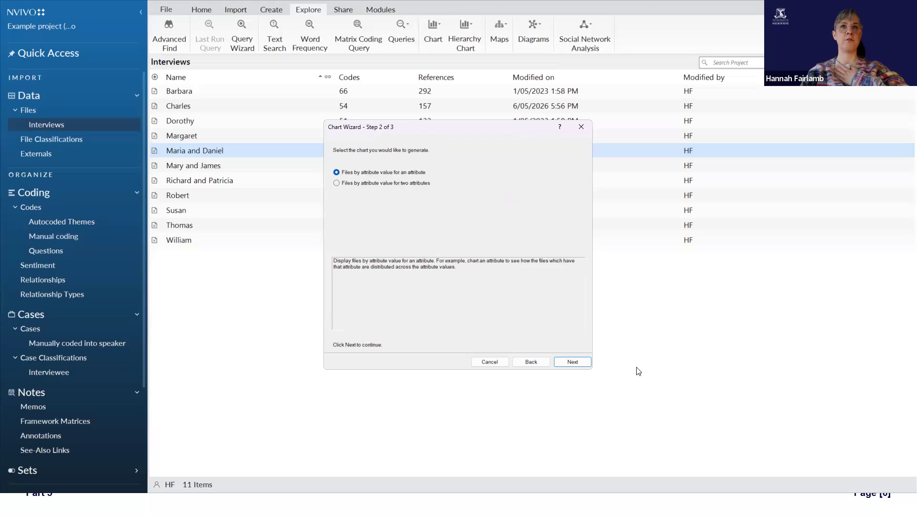
{"action": "left_click", "coordinate": [571, 362]}
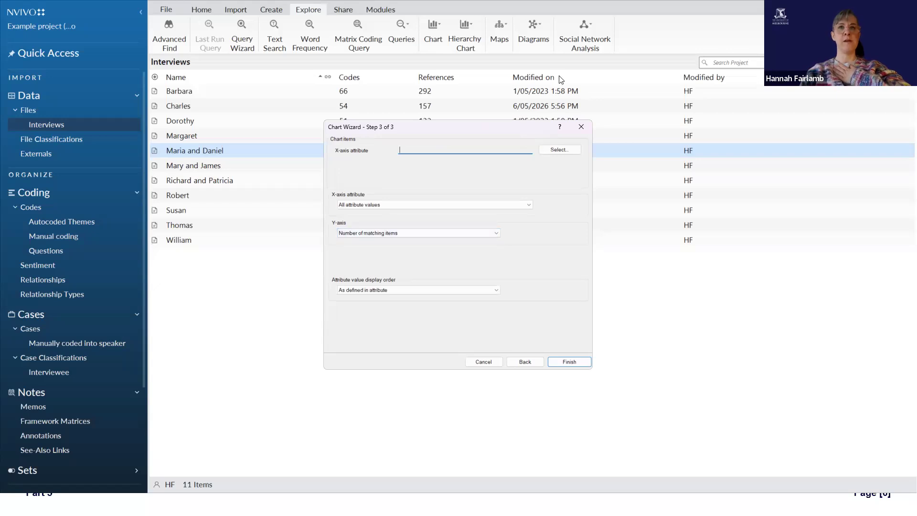
{"action": "left_click", "coordinate": [558, 149]}
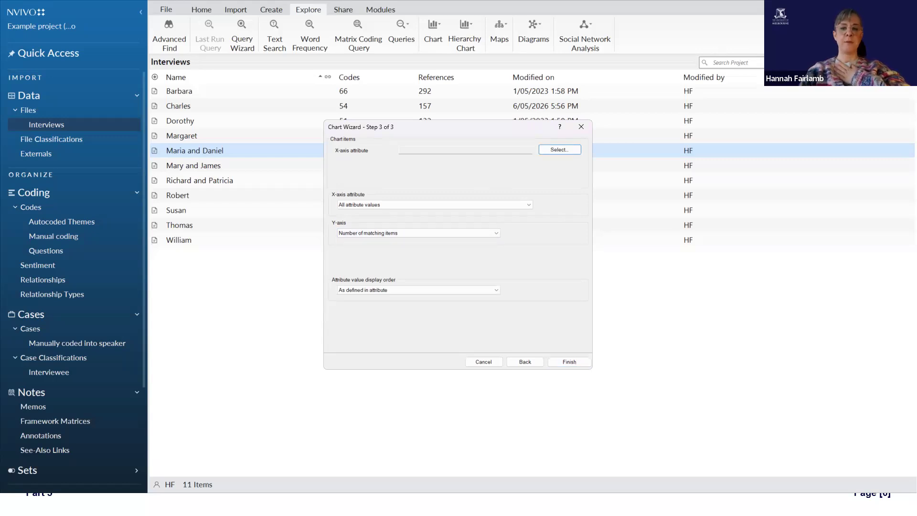
{"action": "left_click", "coordinate": [524, 362]}
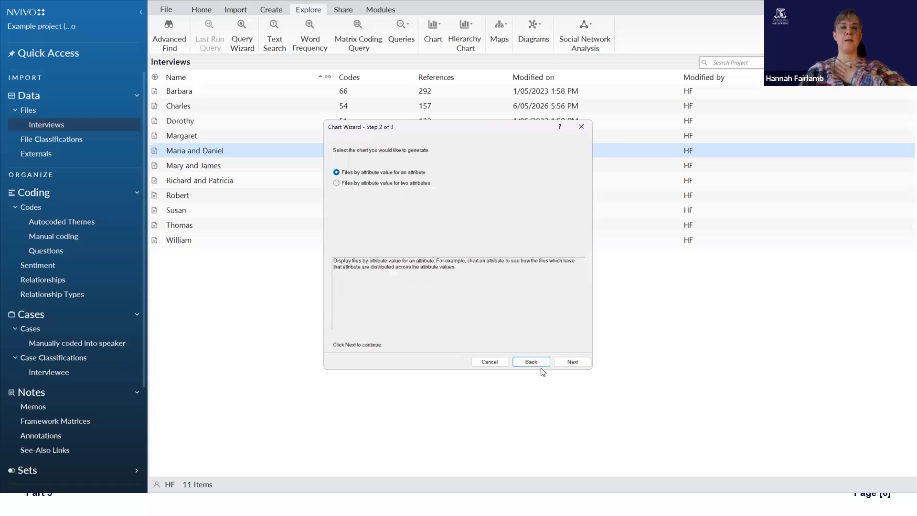
{"action": "left_click", "coordinate": [529, 360]}
Step: Choose a coding chart for a single code and select the Questions code Q1 Connection to Down East
{"action": "left_click", "coordinate": [348, 180]}
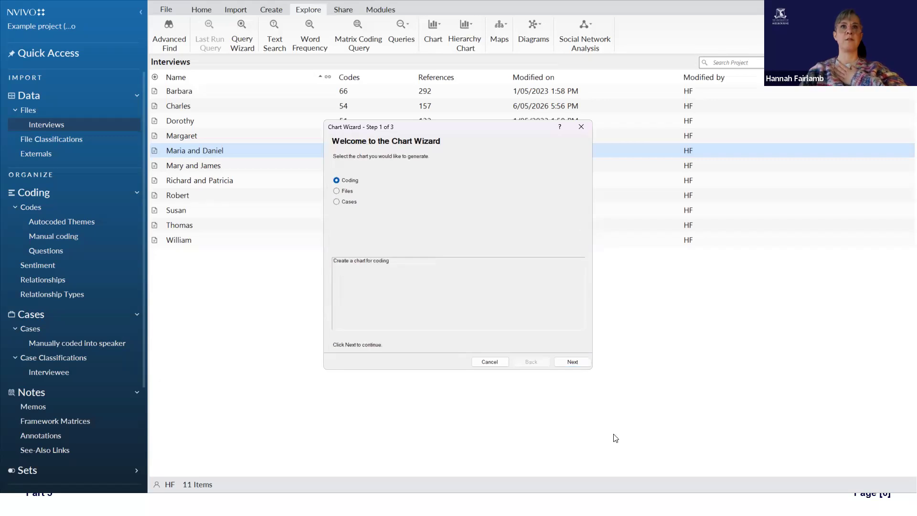
{"action": "left_click", "coordinate": [585, 361]}
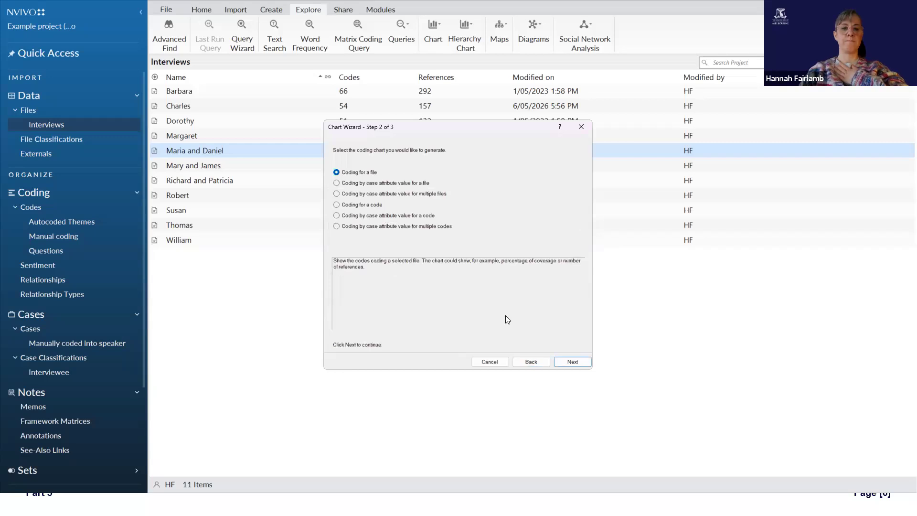
{"action": "left_click", "coordinate": [368, 205]}
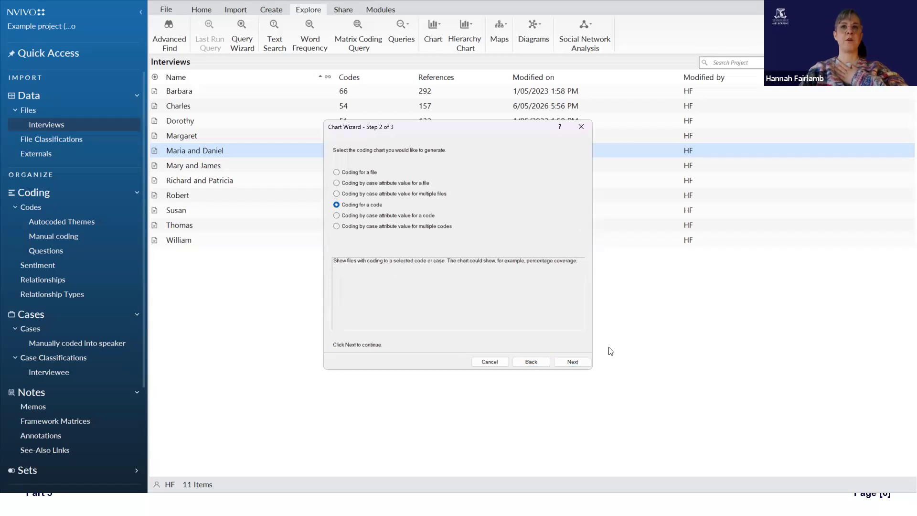
{"action": "left_click", "coordinate": [577, 363]}
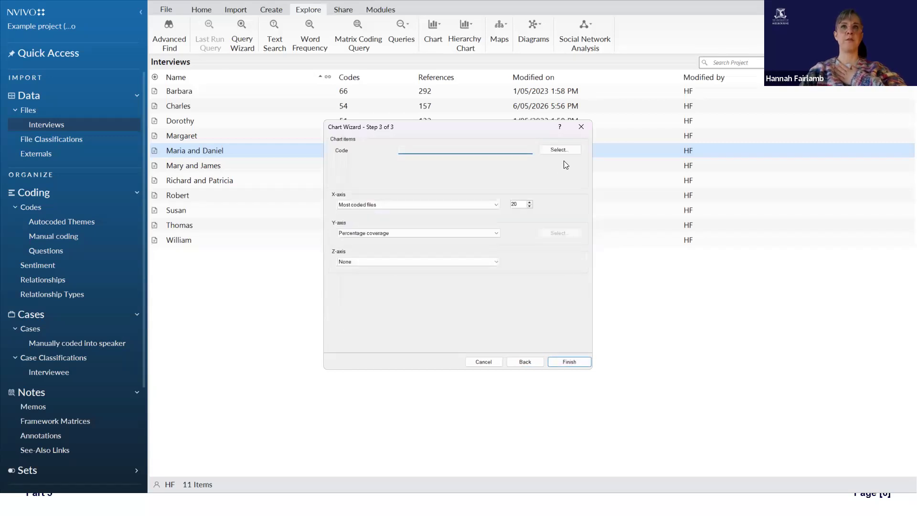
{"action": "left_click", "coordinate": [555, 151]}
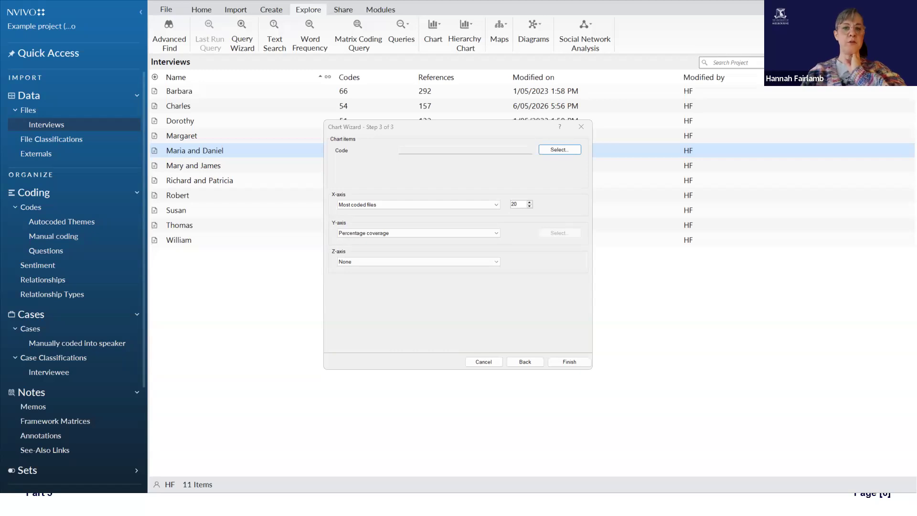
{"action": "left_click", "coordinate": [492, 448]}
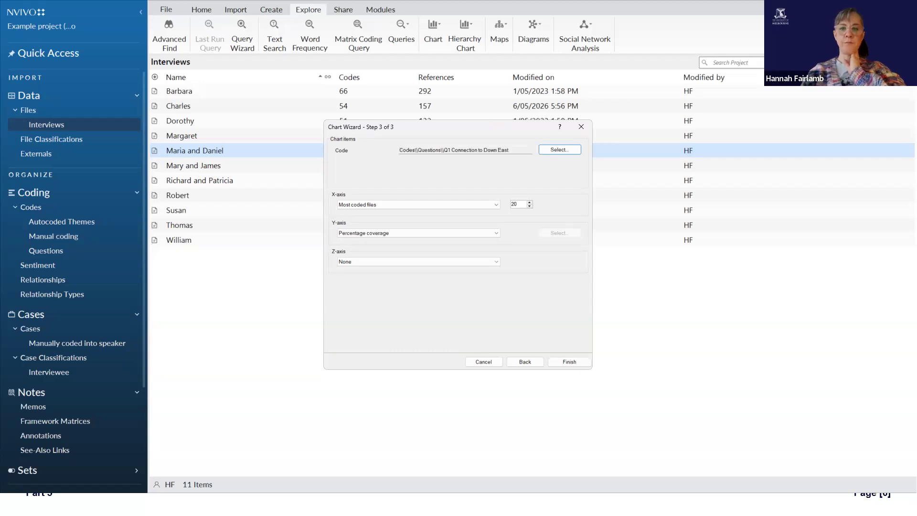
{"action": "left_click", "coordinate": [476, 204]}
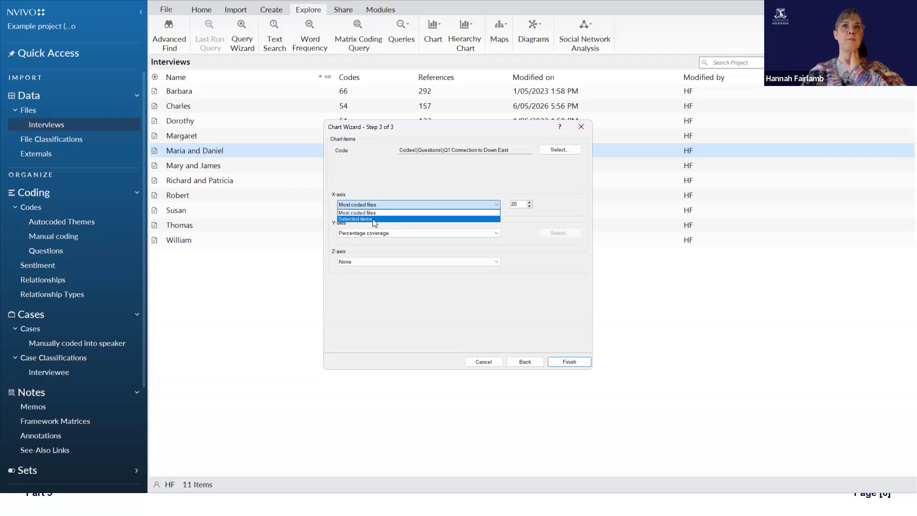
{"action": "left_click", "coordinate": [424, 219]}
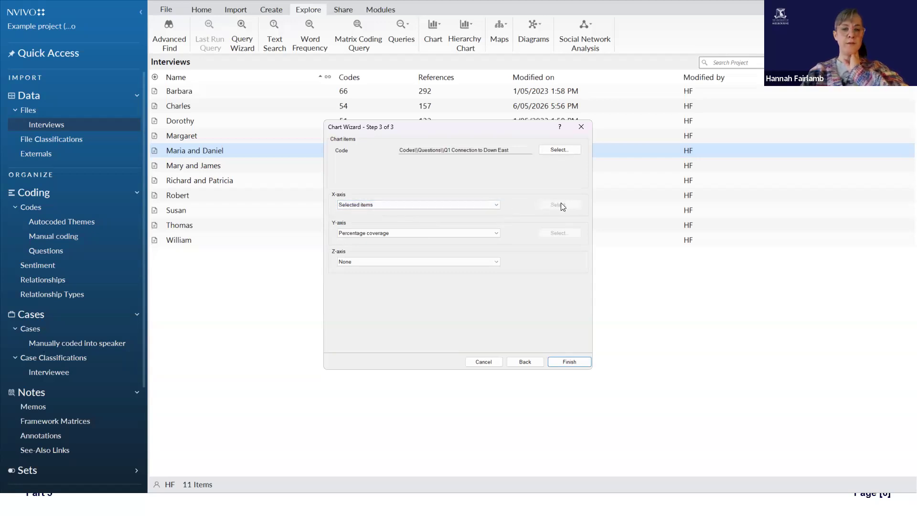
{"action": "left_click", "coordinate": [476, 232]}
{"action": "left_click", "coordinate": [477, 232]}
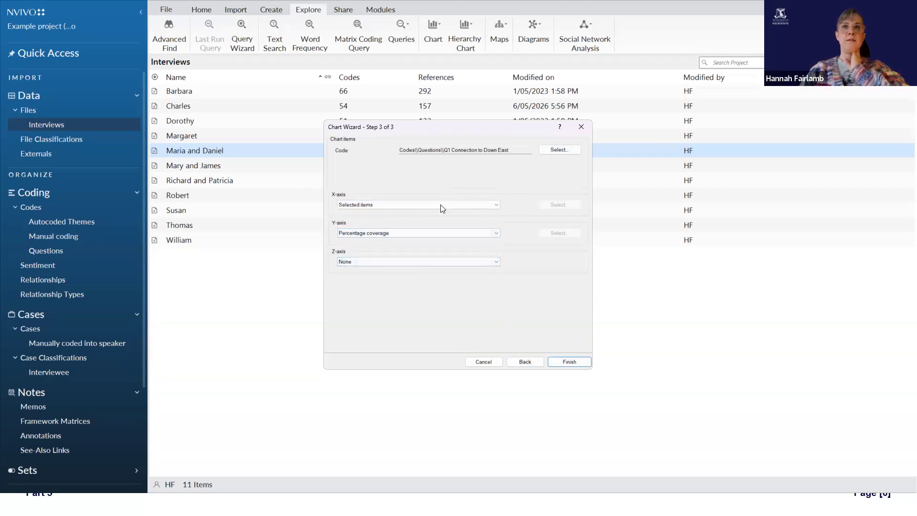
{"action": "left_click", "coordinate": [454, 204]}
{"action": "left_click", "coordinate": [420, 218]}
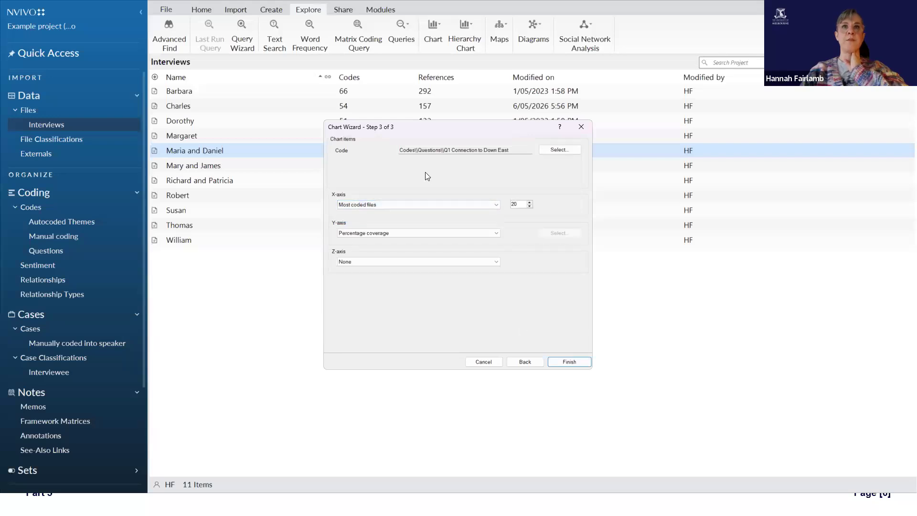
Step: Generate the chart of the most coded files by percentage coverage and check the coverage of individual bars
{"action": "left_click", "coordinate": [570, 362]}
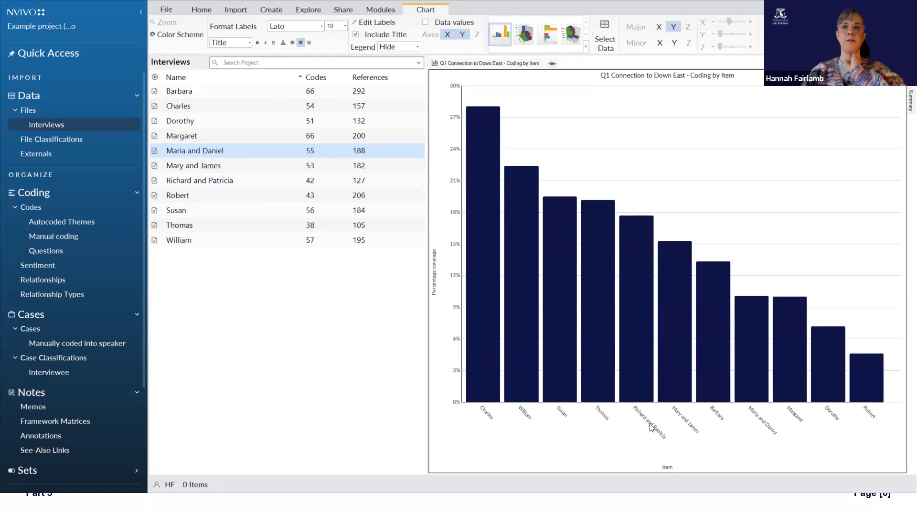
{"action": "mouse_move", "coordinate": [622, 254]}
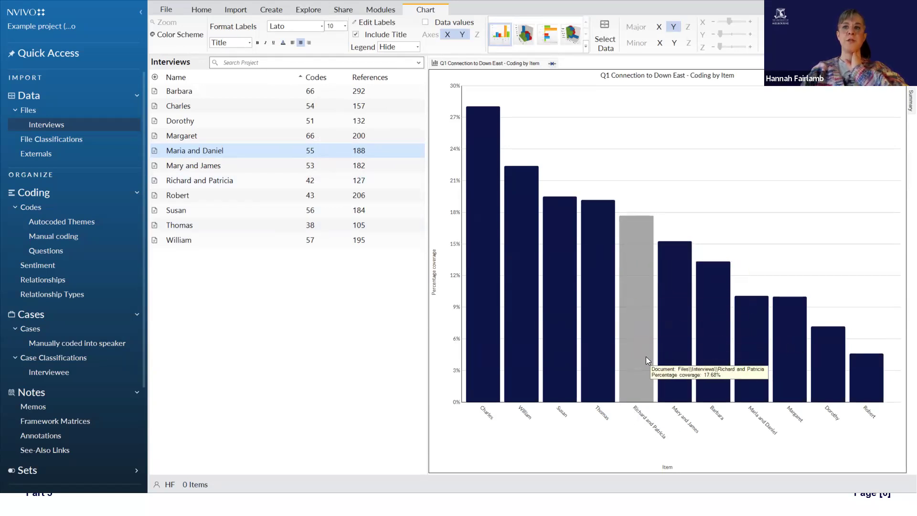
{"action": "mouse_move", "coordinate": [587, 347]}
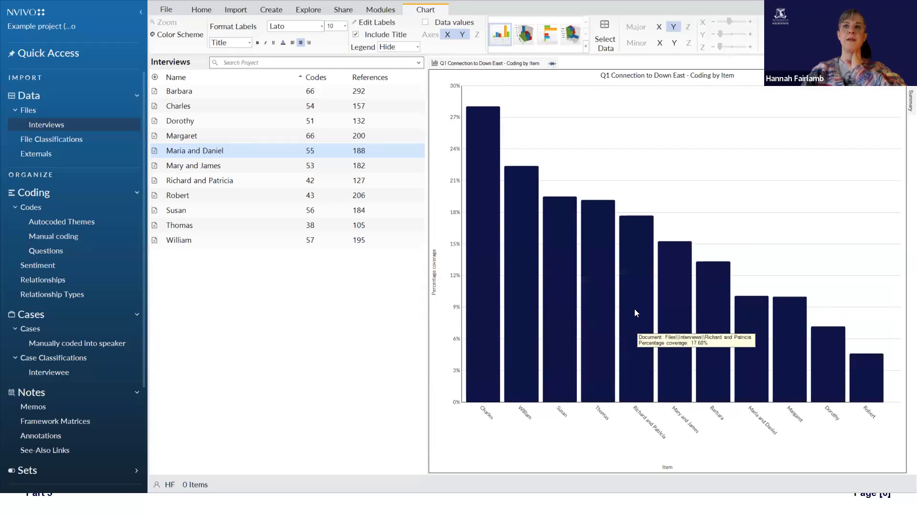
Step: Change the chart's X-axis to selected items and pick the cases in the Manually coded into speaker folder
{"action": "left_click", "coordinate": [606, 36]}
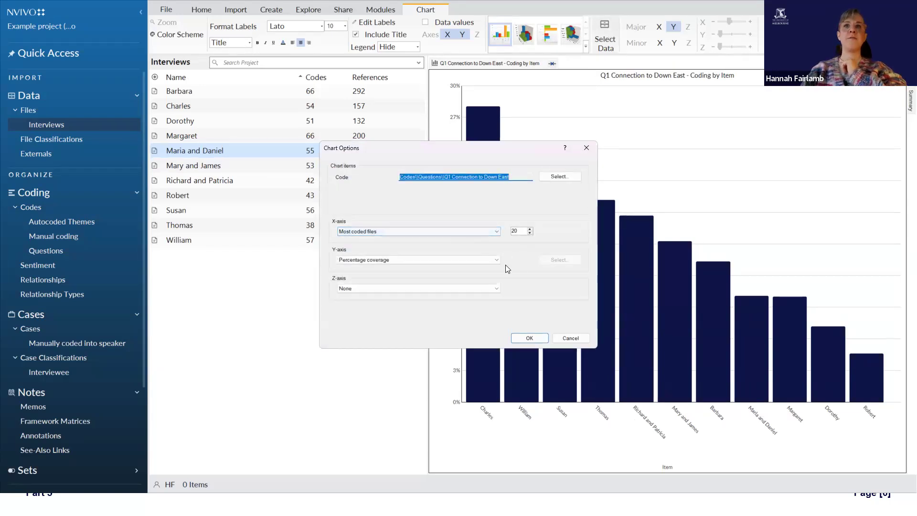
{"action": "left_click", "coordinate": [457, 259]}
{"action": "left_click", "coordinate": [460, 259]}
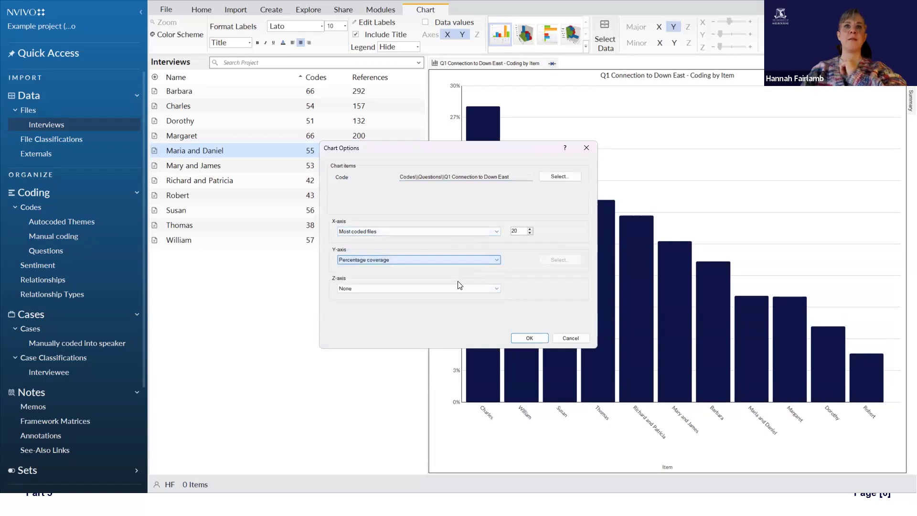
{"action": "left_click", "coordinate": [480, 230]}
{"action": "left_click", "coordinate": [484, 245]}
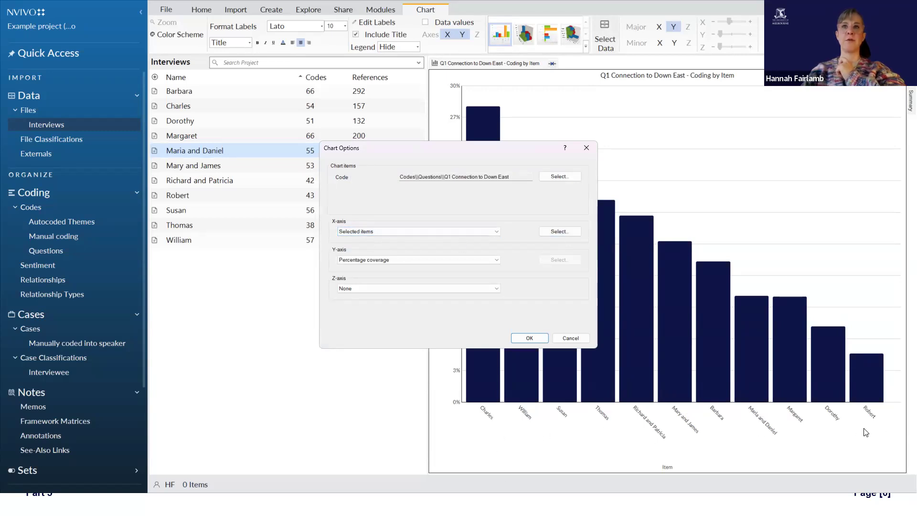
{"action": "left_click", "coordinate": [568, 232]}
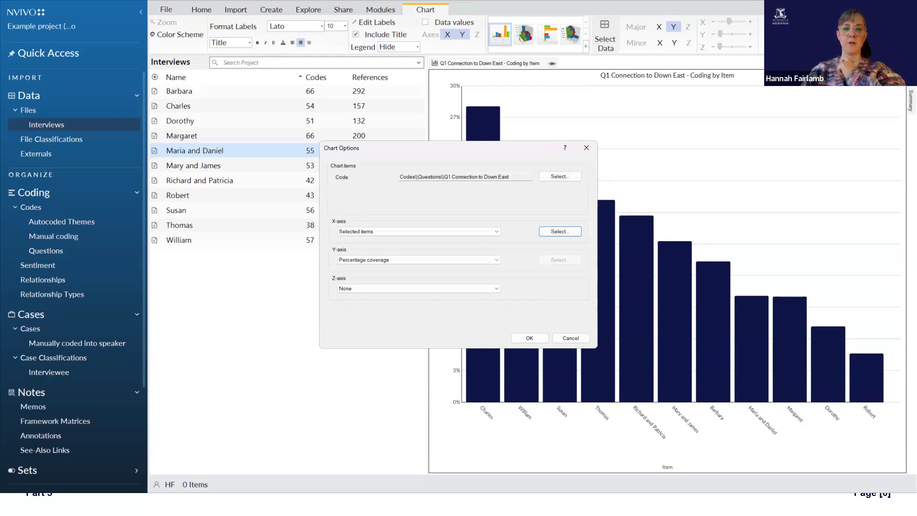
Step: Set the chart's Y-axis to Number of coding references and apply the changed chart options
{"action": "left_click", "coordinate": [411, 259]}
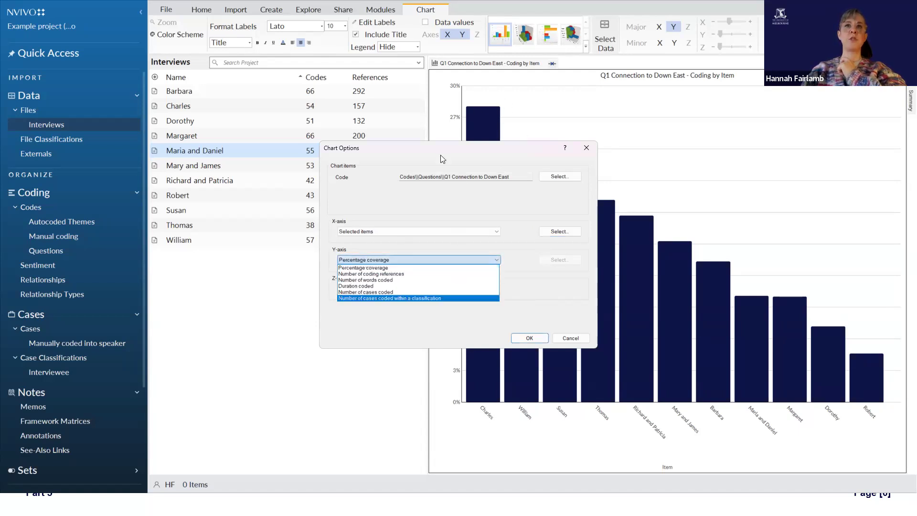
{"action": "left_click", "coordinate": [432, 274]}
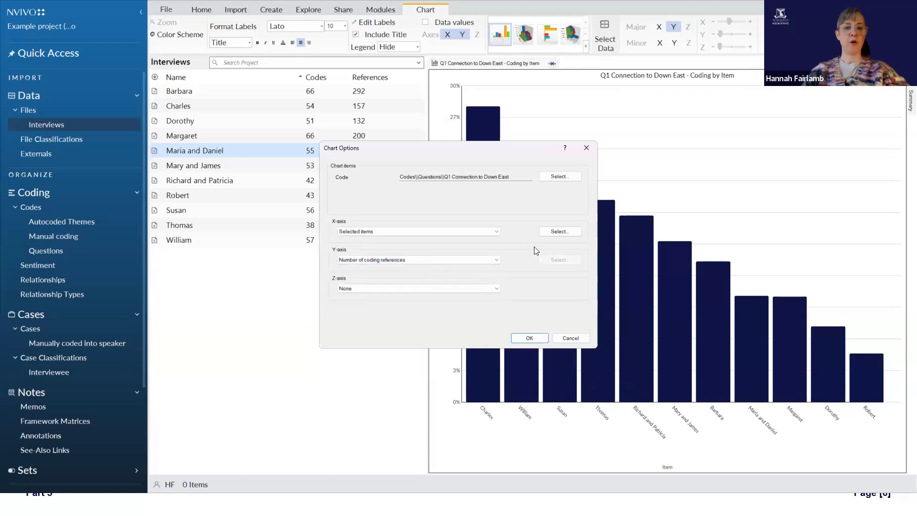
{"action": "left_click", "coordinate": [536, 337]}
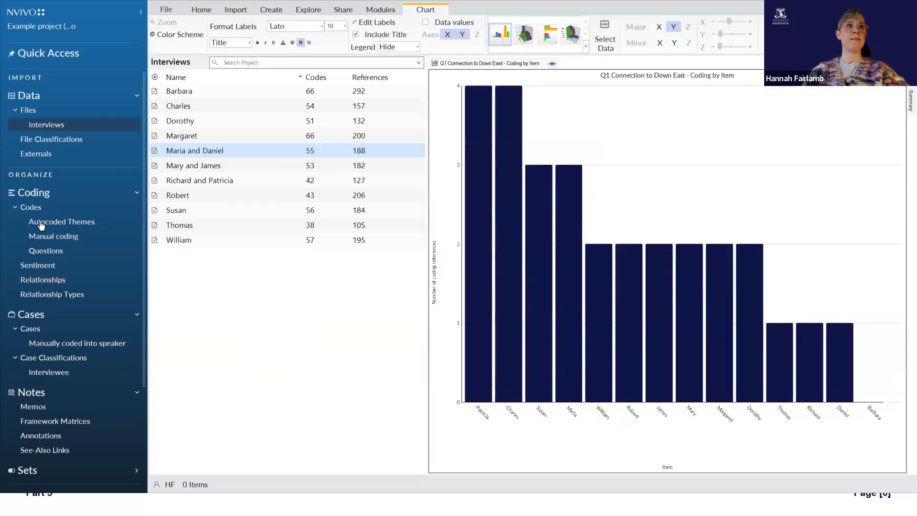
Step: Show the cases in the Manually coded into speaker folder and sort them by references in descending order
{"action": "left_click", "coordinate": [57, 342]}
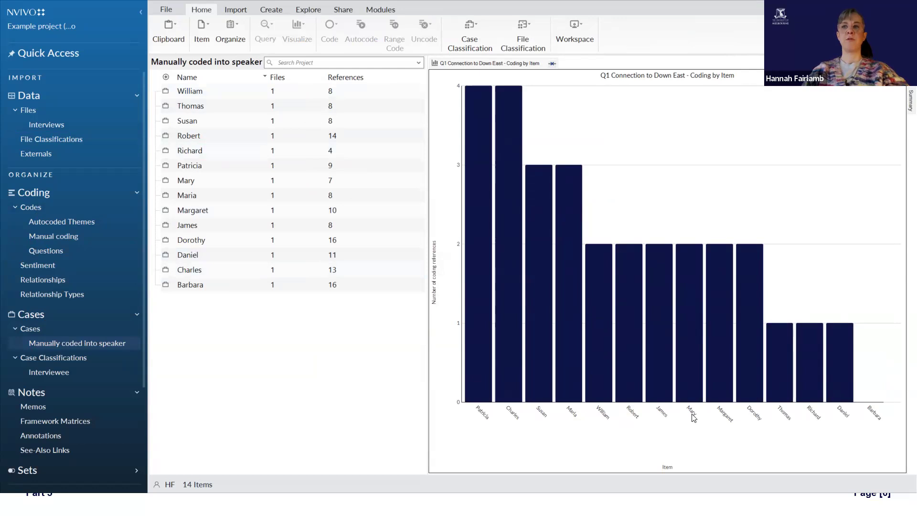
{"action": "left_click", "coordinate": [358, 77]}
{"action": "left_click", "coordinate": [359, 79]}
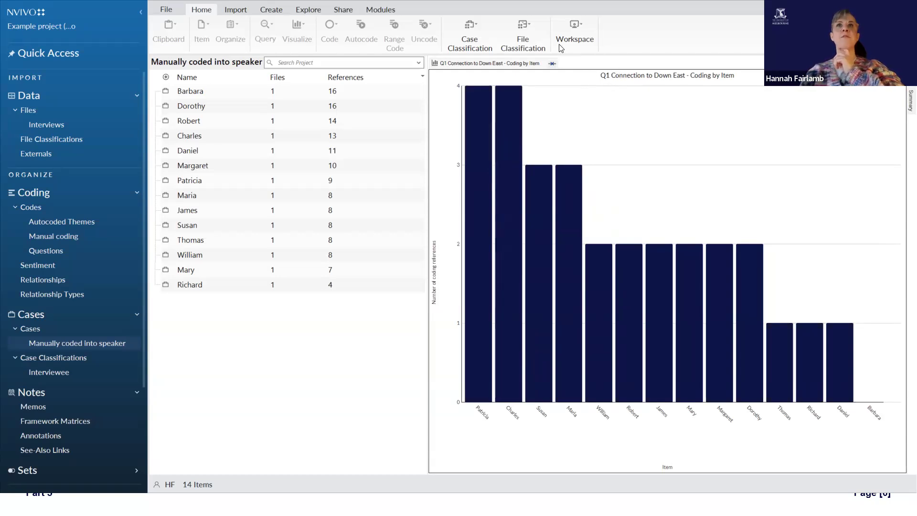
Step: Apply a color scheme to the Q1 chart that gives each case's bar its own color
{"action": "left_click", "coordinate": [499, 73]}
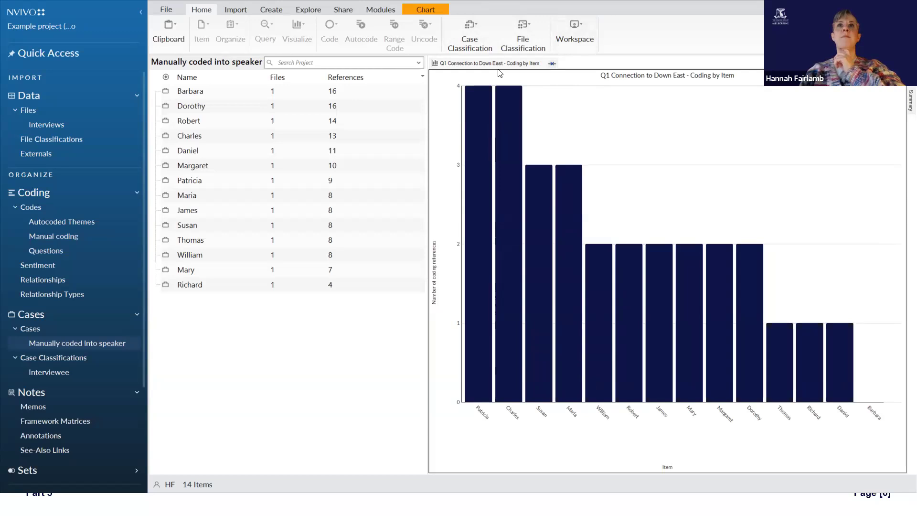
{"action": "left_click", "coordinate": [424, 10]}
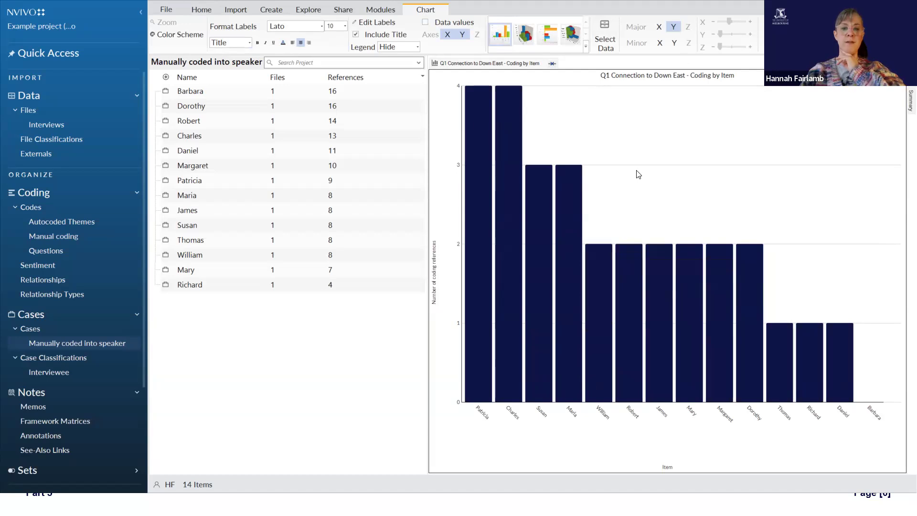
{"action": "left_click", "coordinate": [186, 36]}
{"action": "left_click", "coordinate": [201, 45]}
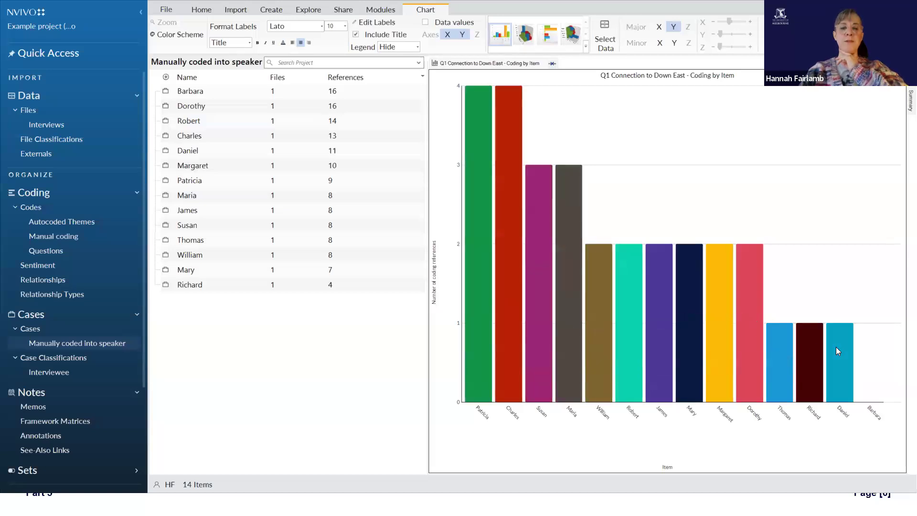
{"action": "left_click", "coordinate": [74, 344]}
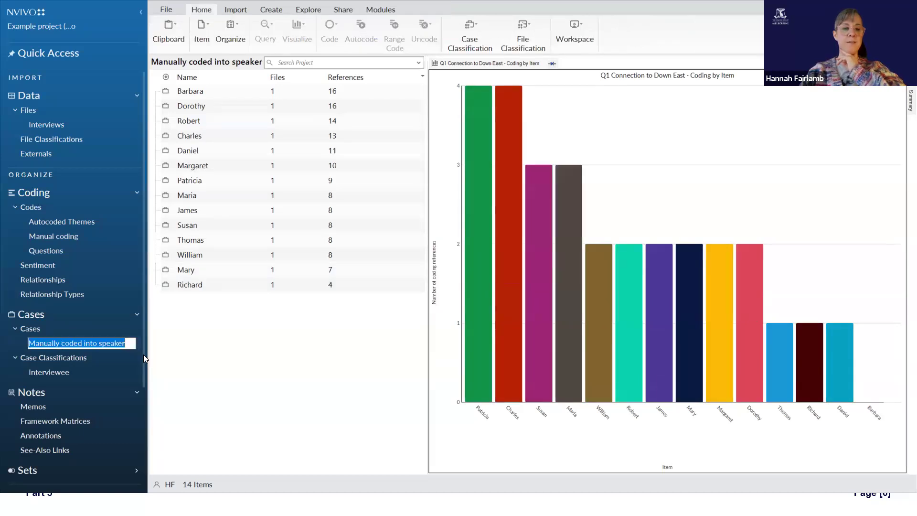
{"action": "left_click", "coordinate": [178, 311]}
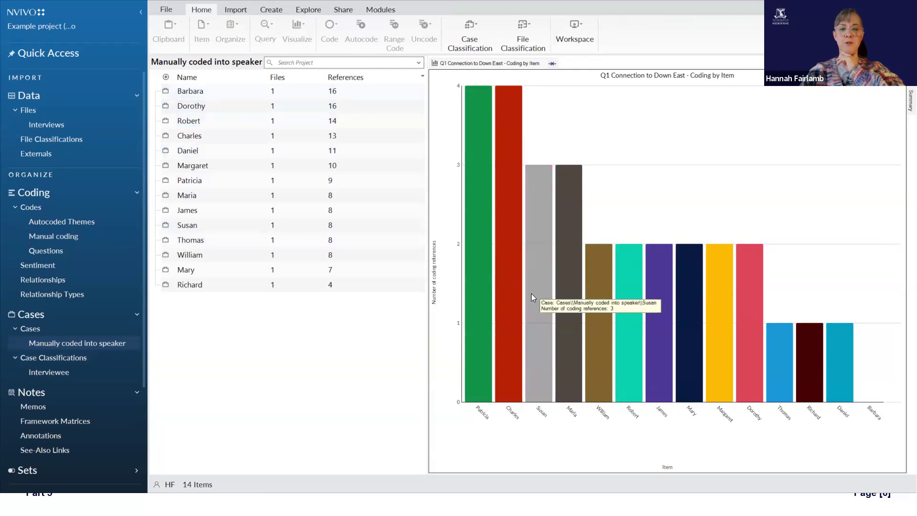
{"action": "right_click", "coordinate": [208, 93]}
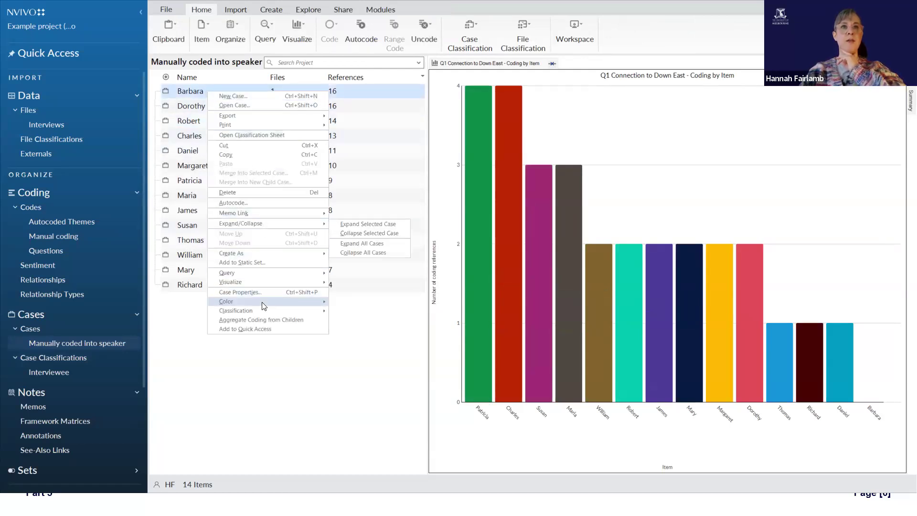
{"action": "mouse_move", "coordinate": [264, 306]}
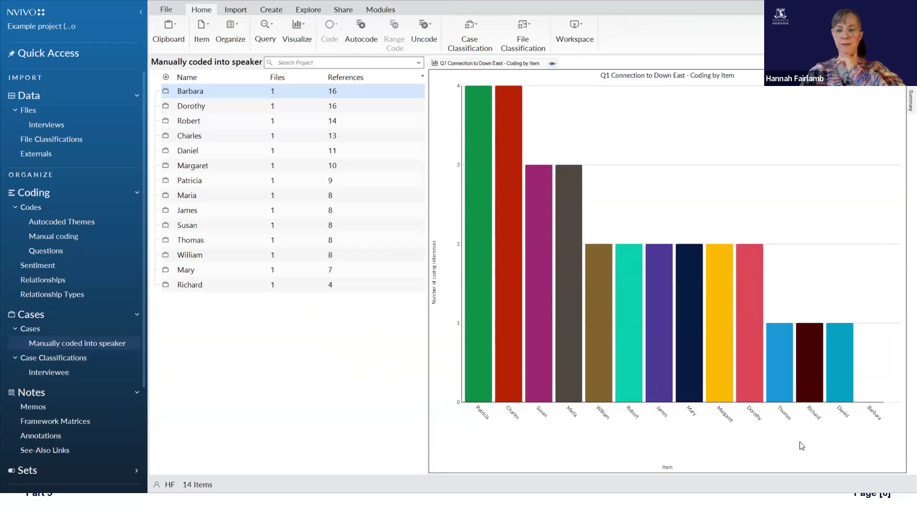
{"action": "right_click", "coordinate": [816, 386]}
{"action": "left_click", "coordinate": [855, 309]}
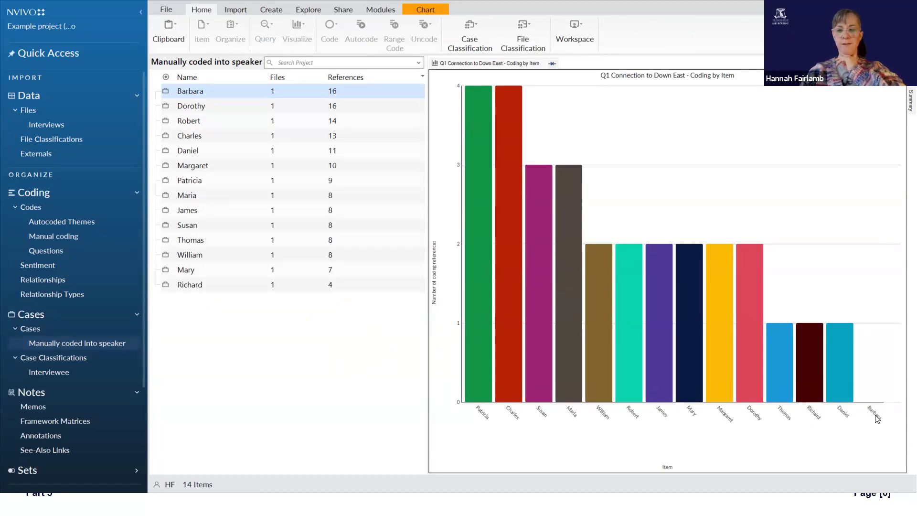
Step: Set the color of the case with 13 references to Red
{"action": "right_click", "coordinate": [207, 136]}
{"action": "mouse_move", "coordinate": [282, 342]}
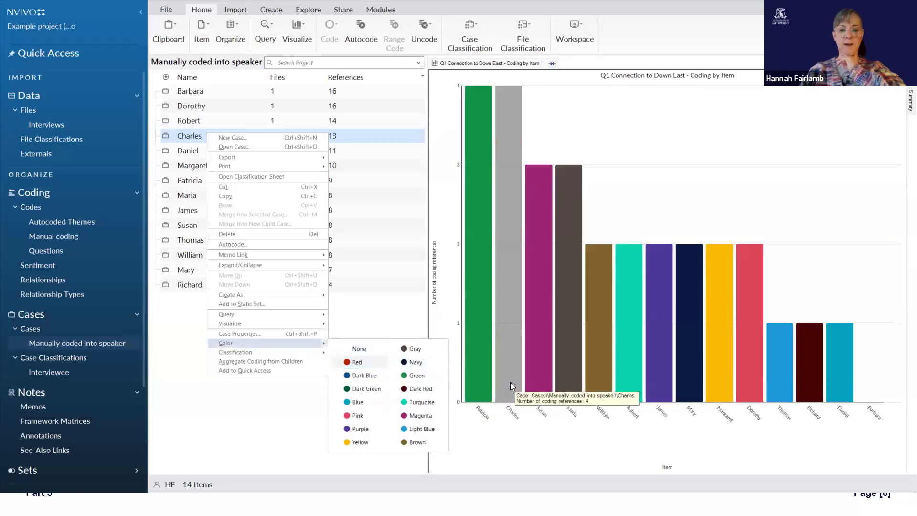
{"action": "left_click", "coordinate": [356, 362]}
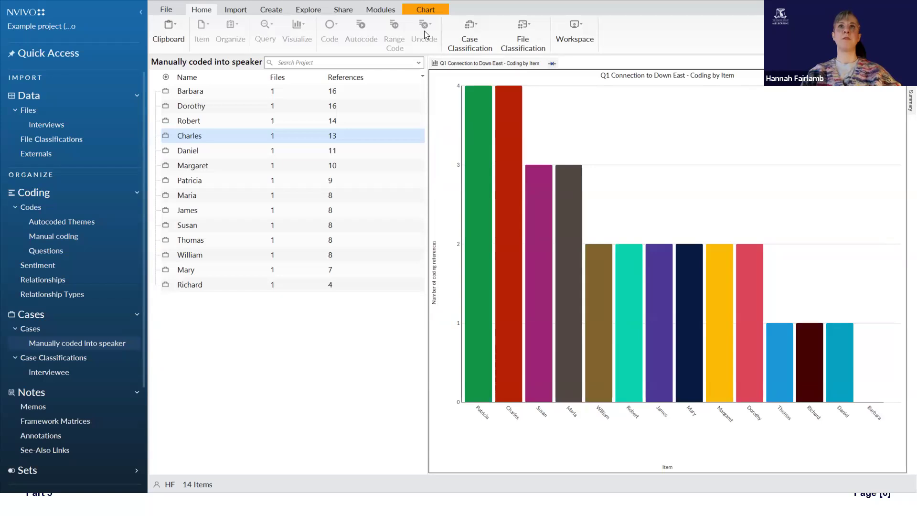
Step: Try the 3D Column and Bar chart types on the Q1 chart
{"action": "left_click", "coordinate": [427, 14]}
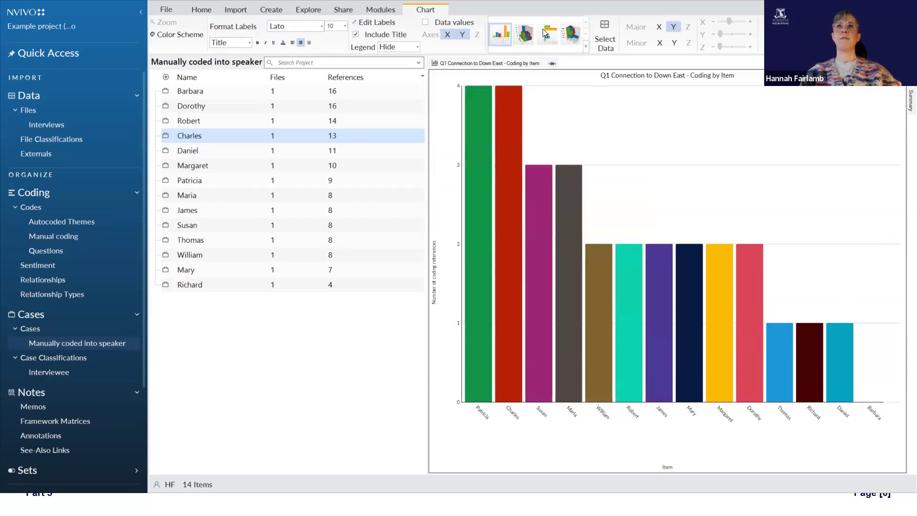
{"action": "left_click", "coordinate": [585, 47]}
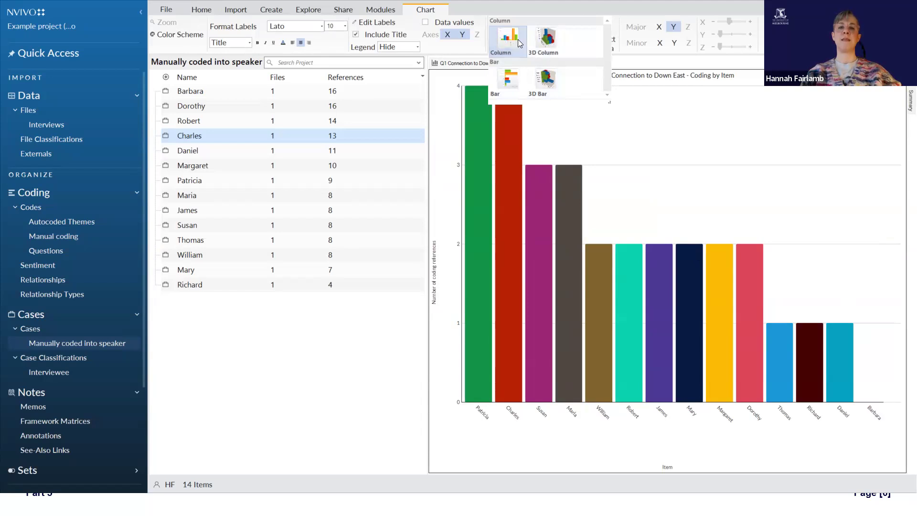
{"action": "left_click", "coordinate": [547, 36]}
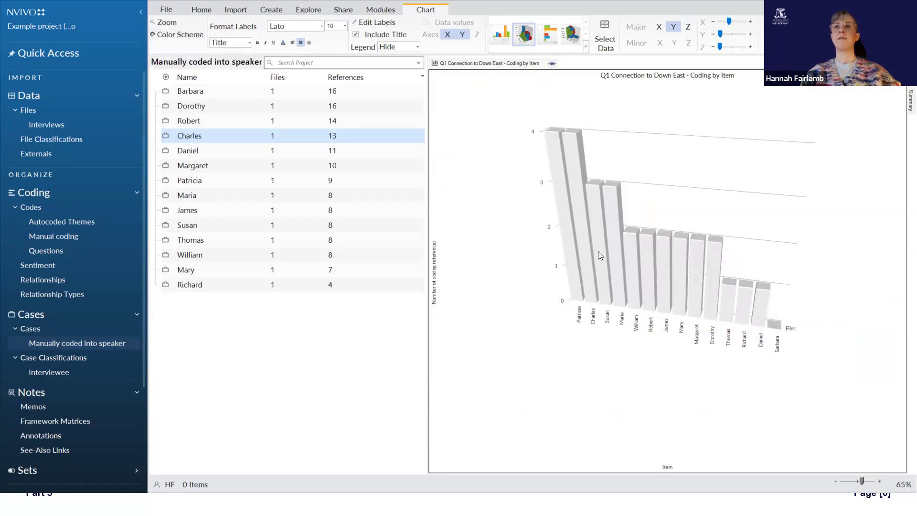
{"action": "left_click", "coordinate": [548, 35]}
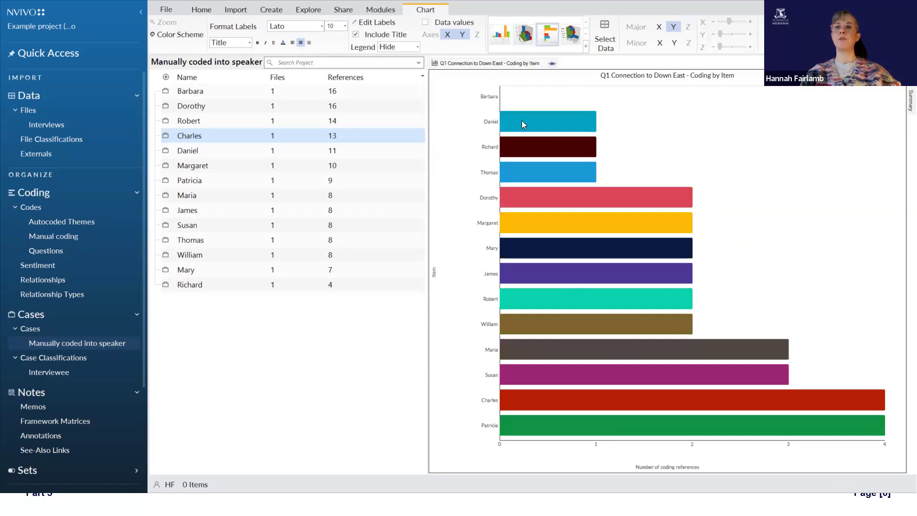
{"action": "right_click", "coordinate": [501, 35]}
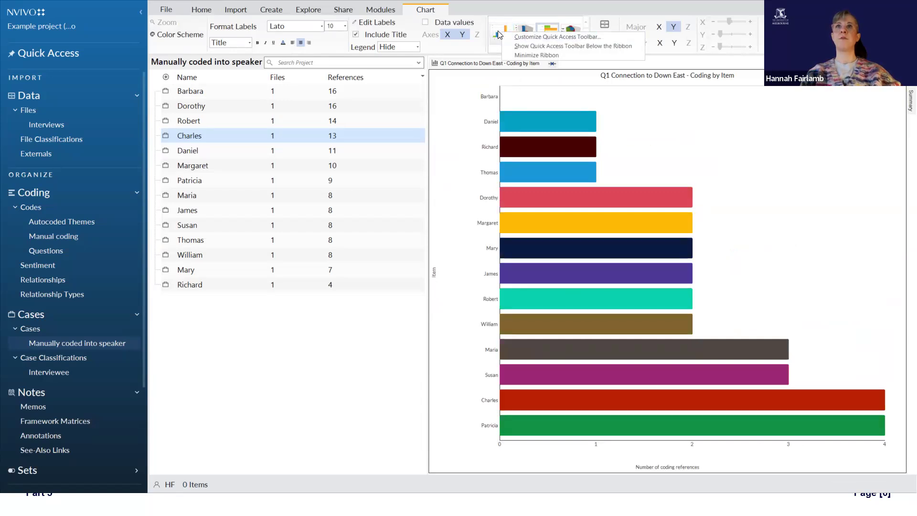
{"action": "left_click", "coordinate": [498, 35]}
{"action": "left_click", "coordinate": [553, 35]}
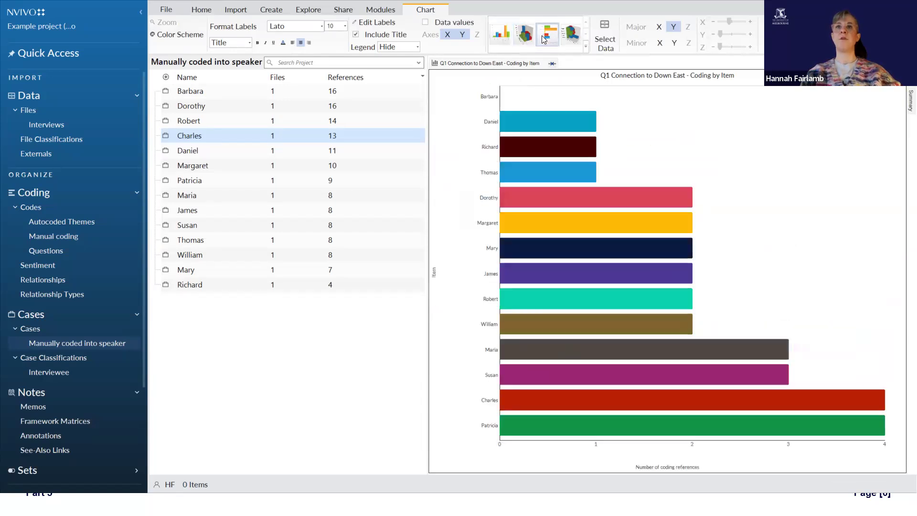
Step: Try the 3D Bar chart type and return the Q1 chart to Column
{"action": "left_click", "coordinate": [569, 45]}
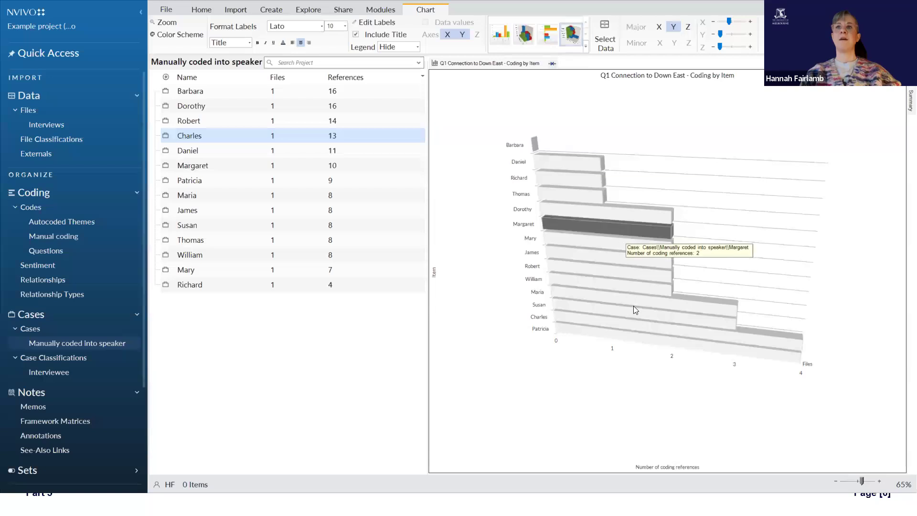
{"action": "left_click", "coordinate": [586, 48]}
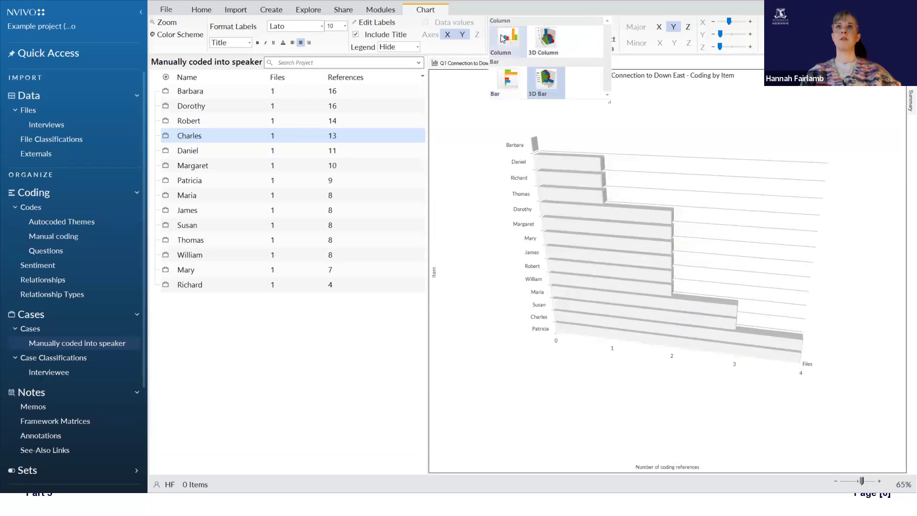
{"action": "left_click", "coordinate": [506, 37]}
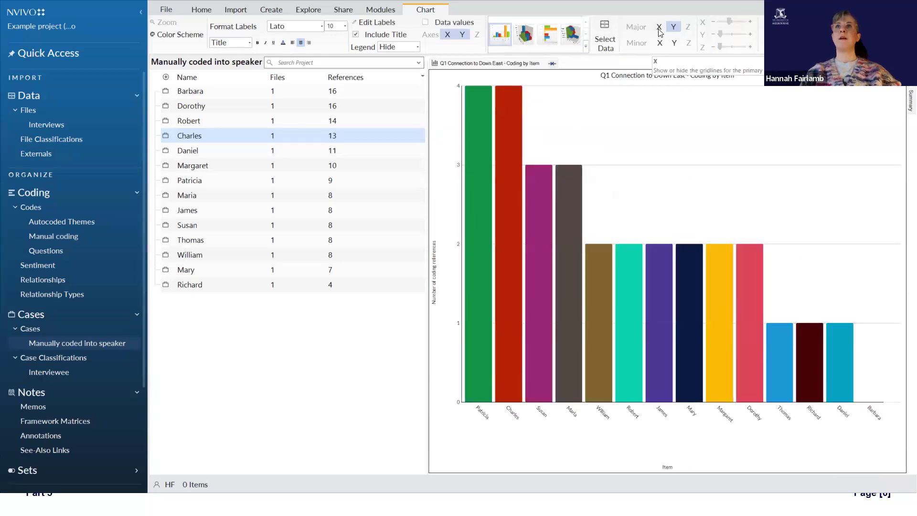
Step: Turn on the minor gridlines for the chart's Y axis
{"action": "left_click", "coordinate": [673, 42]}
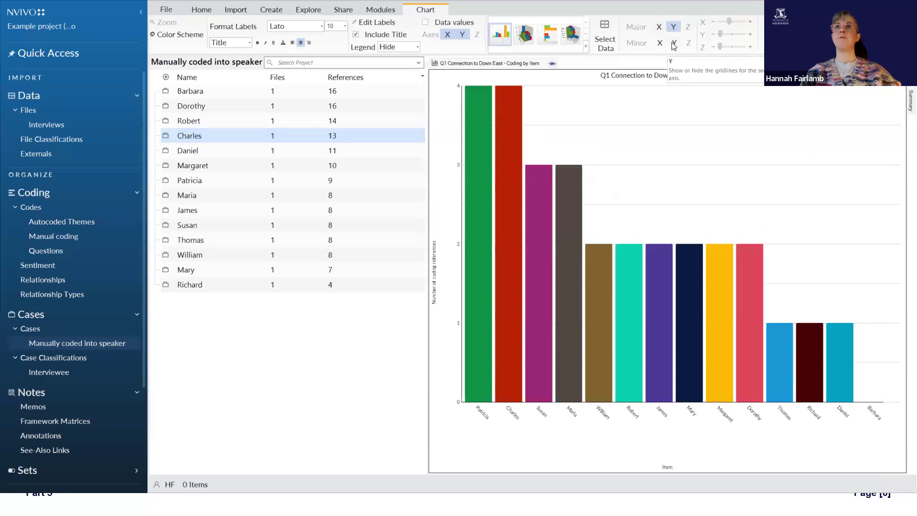
{"action": "left_click", "coordinate": [660, 43]}
{"action": "left_click", "coordinate": [663, 43]}
{"action": "left_click", "coordinate": [674, 43]}
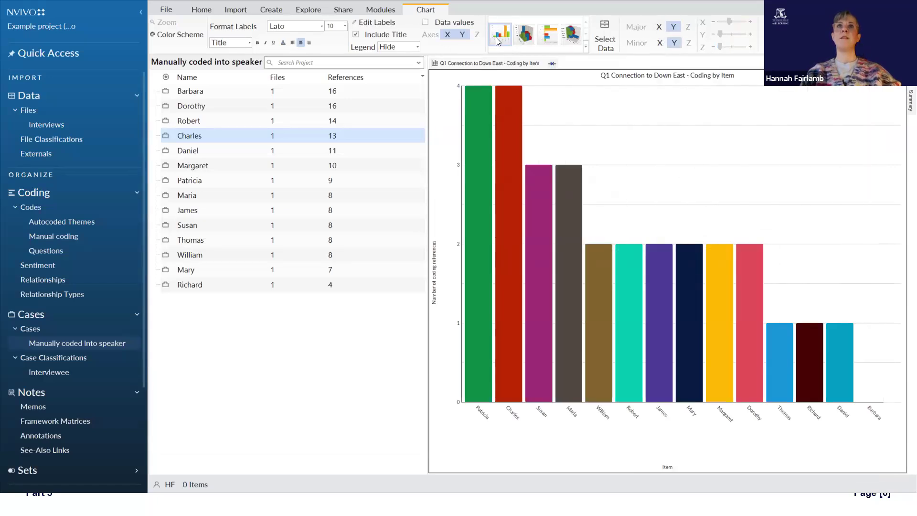
Step: Toggle the data values on the bars on and off, and hide and restore the chart title
{"action": "left_click", "coordinate": [435, 24]}
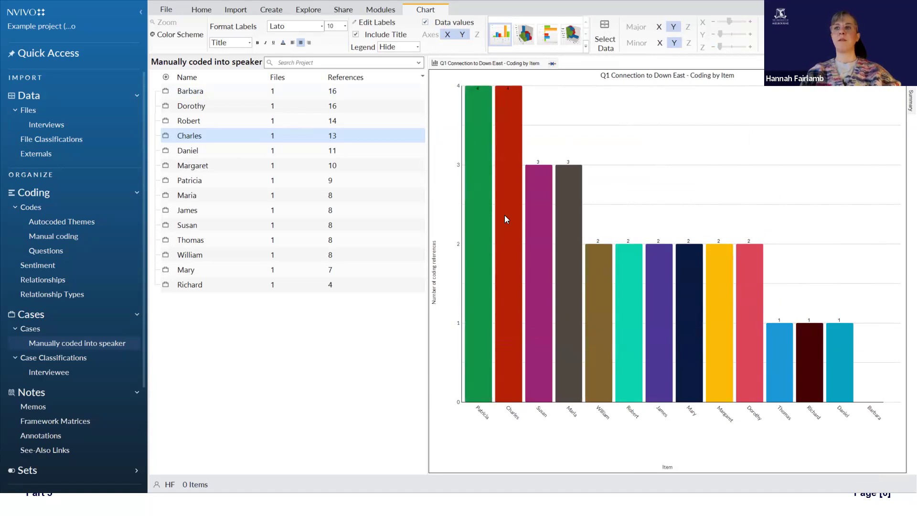
{"action": "left_click", "coordinate": [425, 23]}
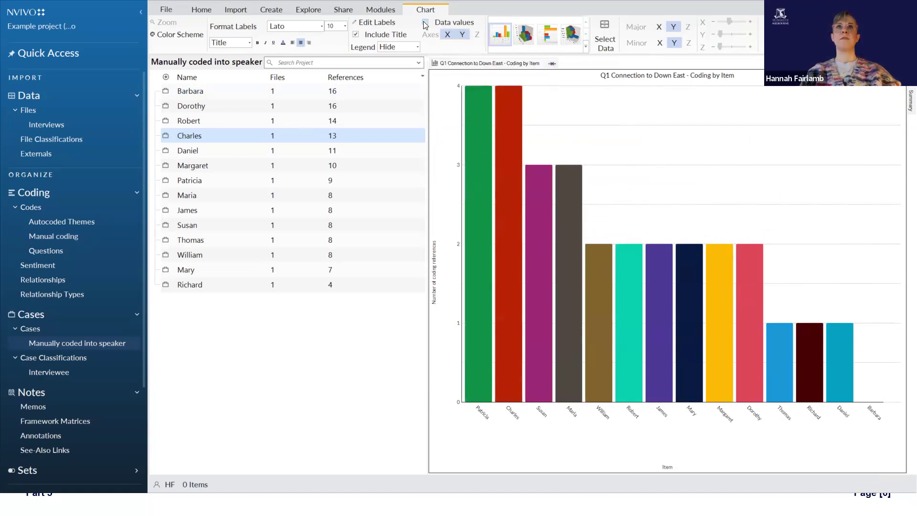
{"action": "left_click", "coordinate": [356, 34]}
{"action": "left_click", "coordinate": [356, 35]}
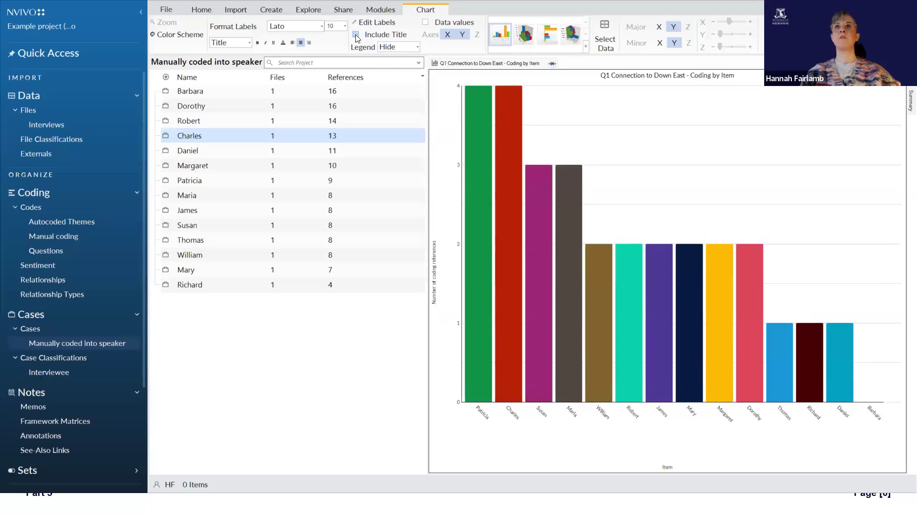
{"action": "left_click", "coordinate": [357, 35]}
{"action": "left_click", "coordinate": [356, 35]}
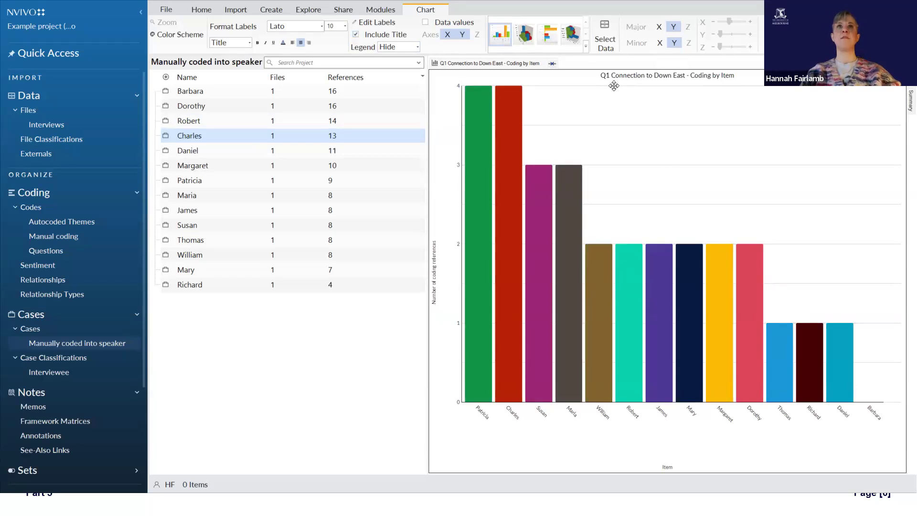
Step: Try the chart legend in the Top position and set it back to Hide
{"action": "left_click", "coordinate": [399, 48]}
{"action": "left_click", "coordinate": [396, 83]}
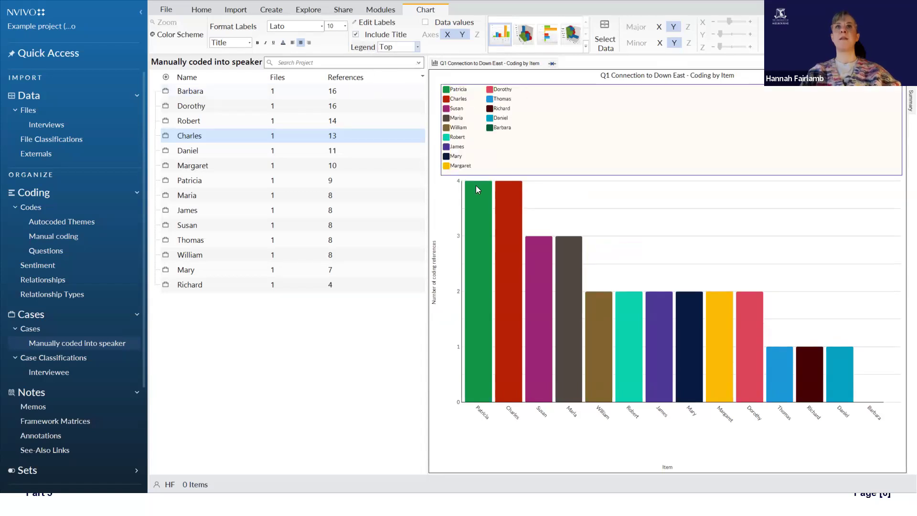
{"action": "left_click", "coordinate": [399, 48]}
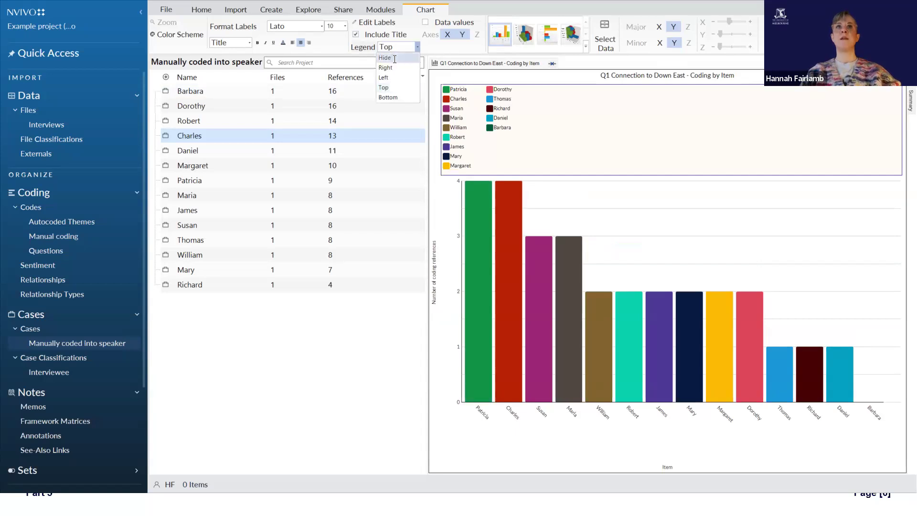
{"action": "left_click", "coordinate": [387, 57]}
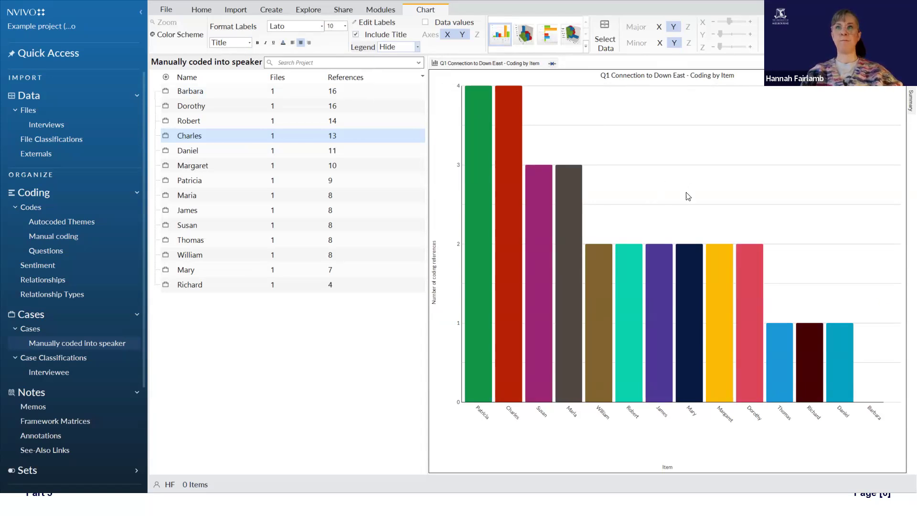
Step: Start exporting the Q1 chart as an image file
{"action": "right_click", "coordinate": [655, 187]}
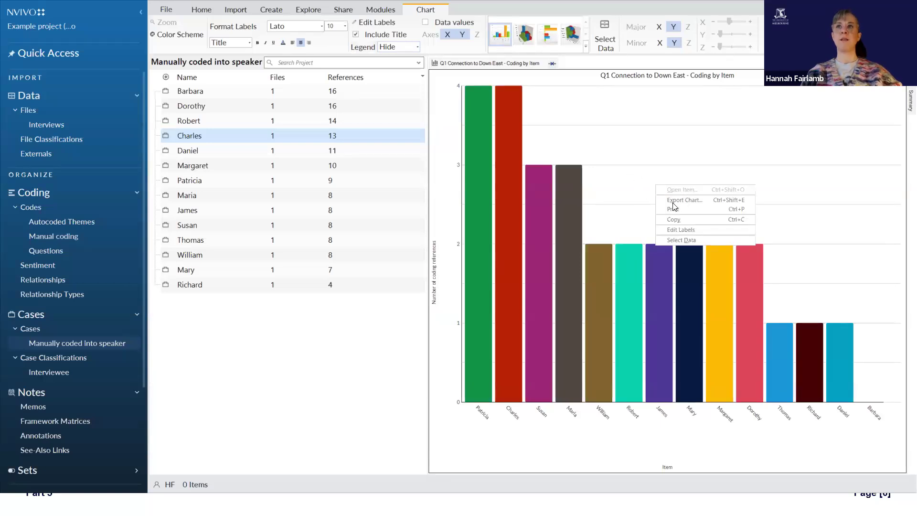
{"action": "left_click", "coordinate": [613, 216]}
{"action": "right_click", "coordinate": [567, 266]}
{"action": "left_click", "coordinate": [630, 196]}
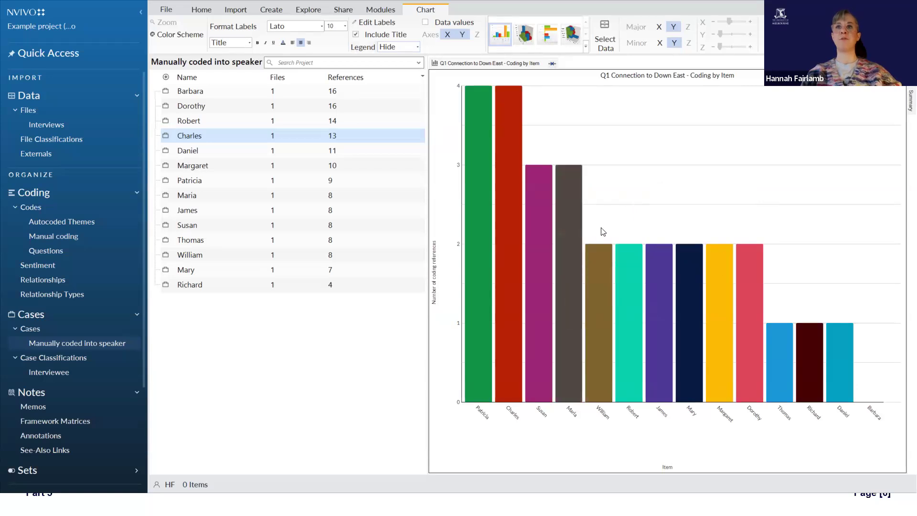
{"action": "right_click", "coordinate": [601, 229]}
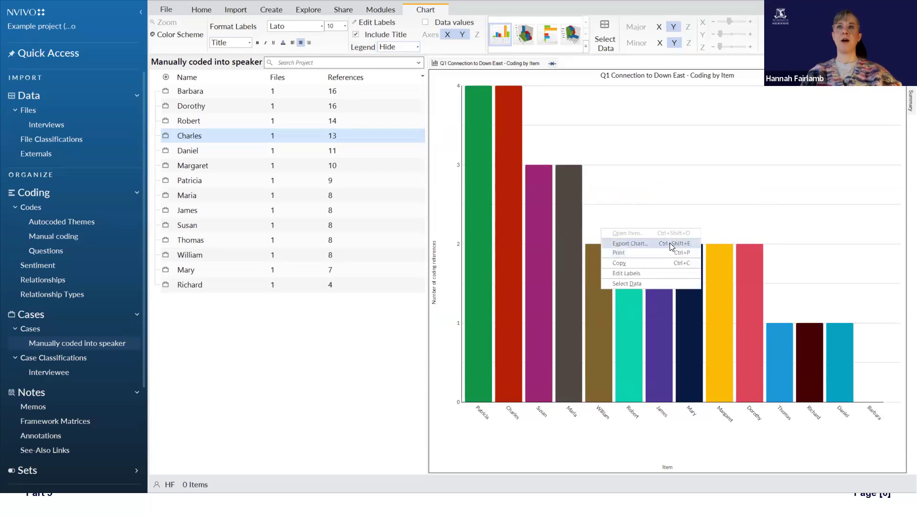
{"action": "left_click", "coordinate": [629, 243]}
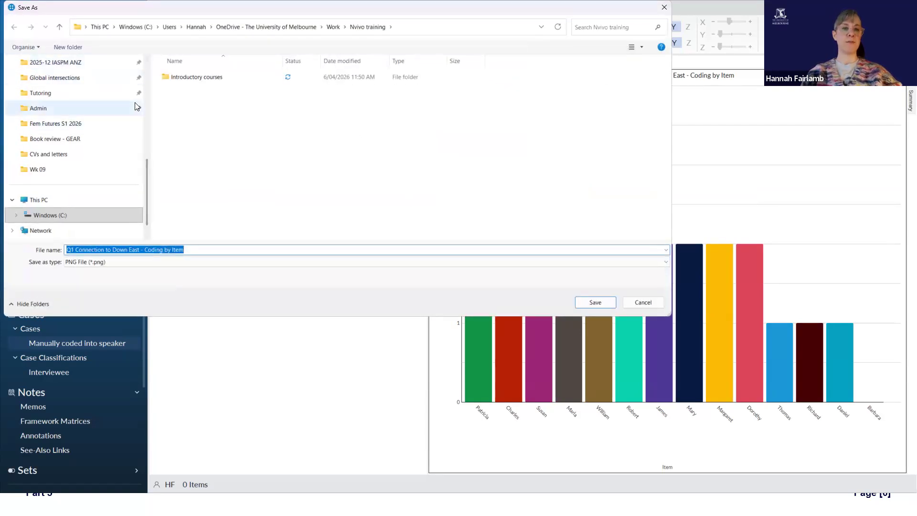
Step: Browse the save locations as far as the Thesis folder for the PNG export and cancel the export
{"action": "scroll", "coordinate": [91, 95], "scroll_direction": "up", "scroll_amount": 5}
{"action": "left_click", "coordinate": [44, 129]}
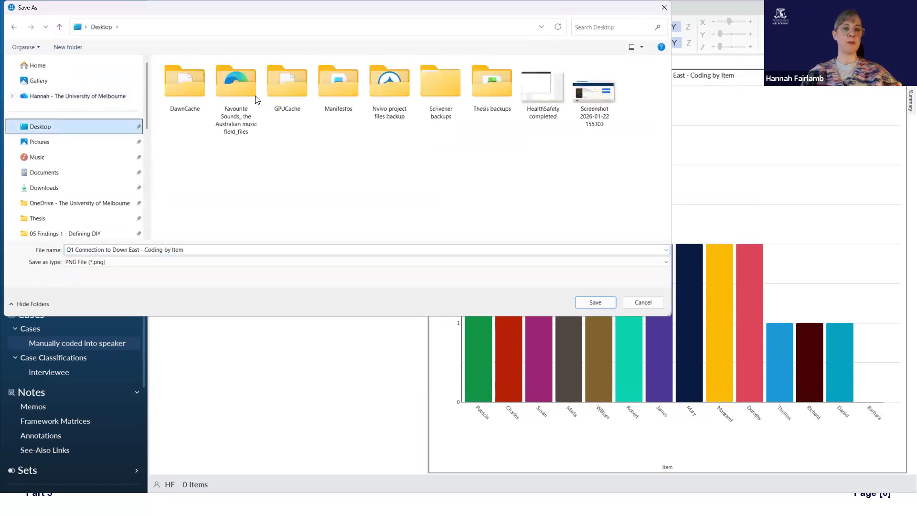
{"action": "left_click", "coordinate": [91, 67]}
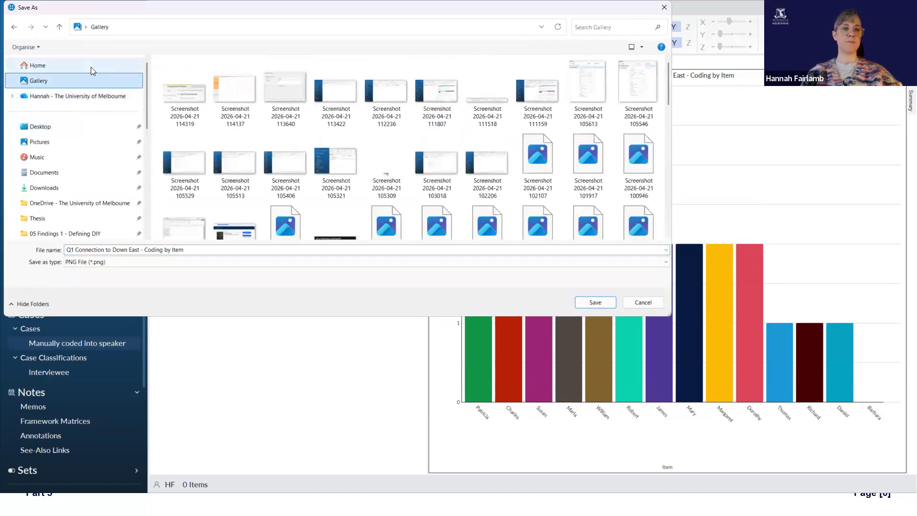
{"action": "left_click", "coordinate": [66, 218]}
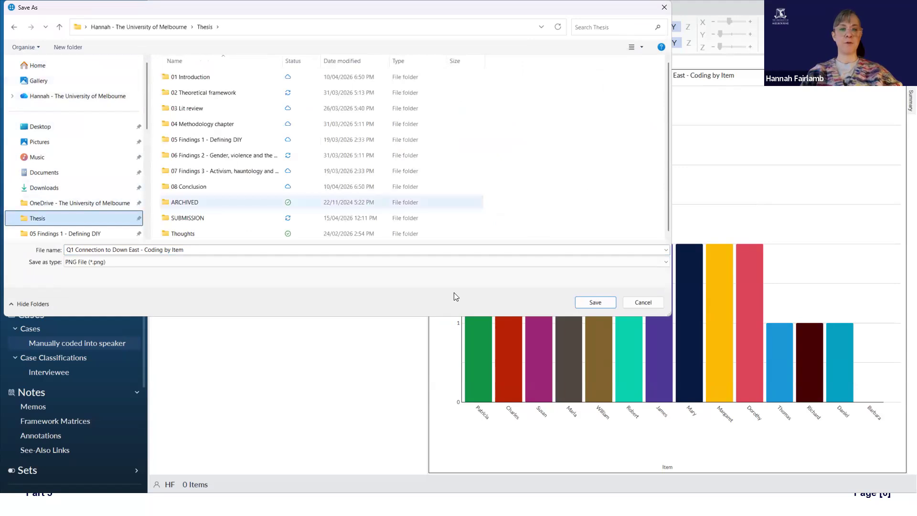
{"action": "left_click", "coordinate": [642, 302]}
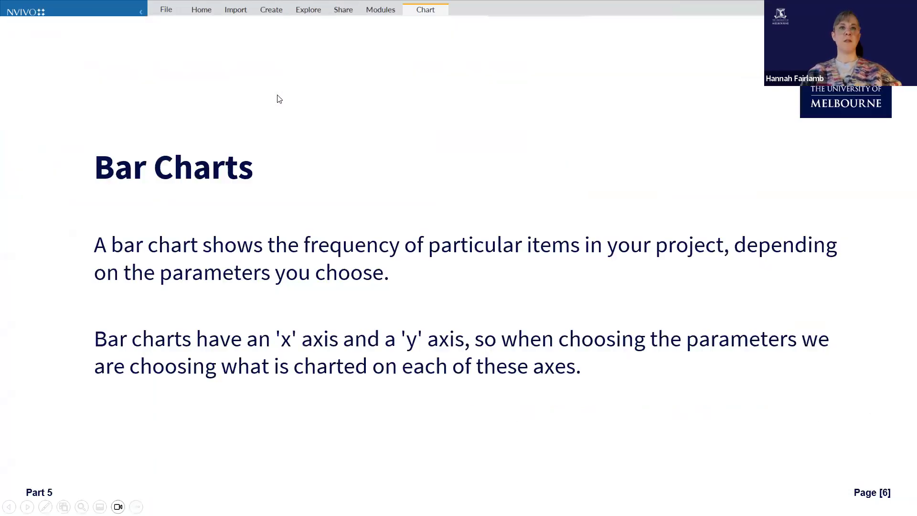
{"action": "left_click", "coordinate": [414, 255]}
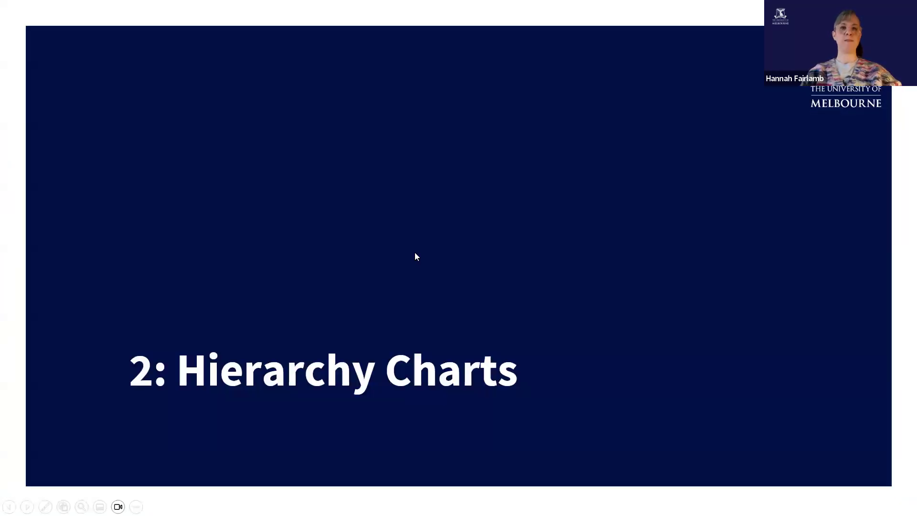
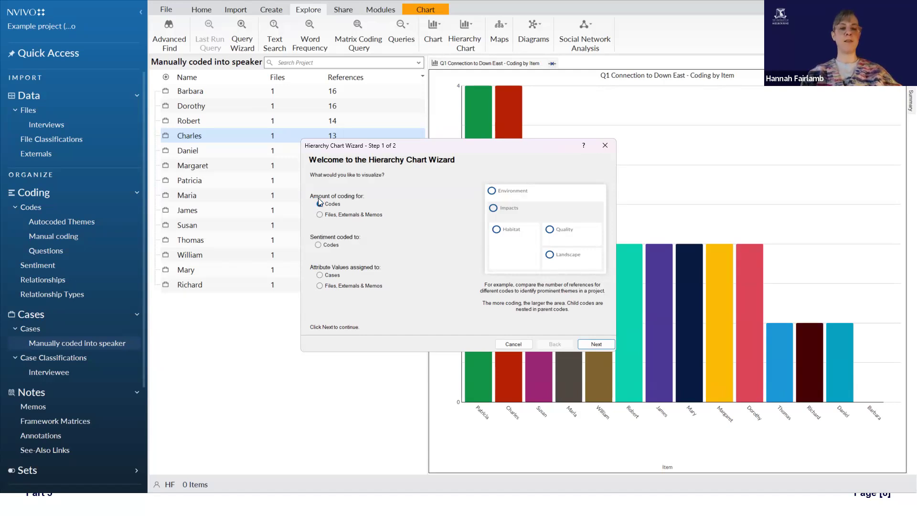
Step: Set the hierarchy chart to visualize the amount of coding for codes, comparing only the five top-level codes in the Manual coding folder
{"action": "left_click", "coordinate": [320, 202]}
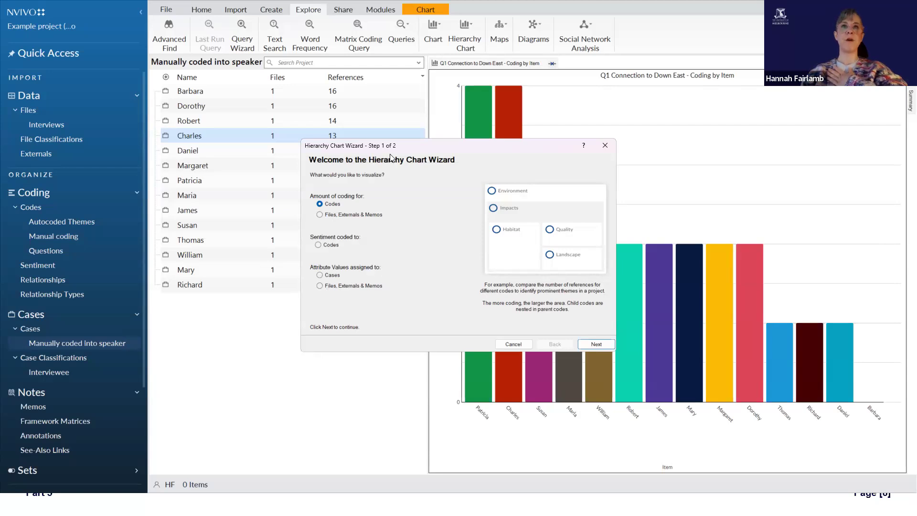
{"action": "left_click", "coordinate": [596, 344]}
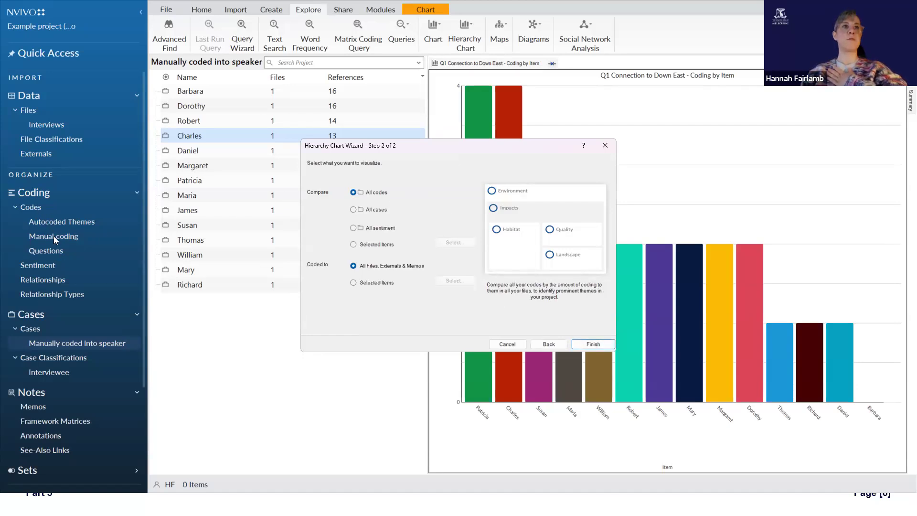
{"action": "left_click", "coordinate": [377, 244]}
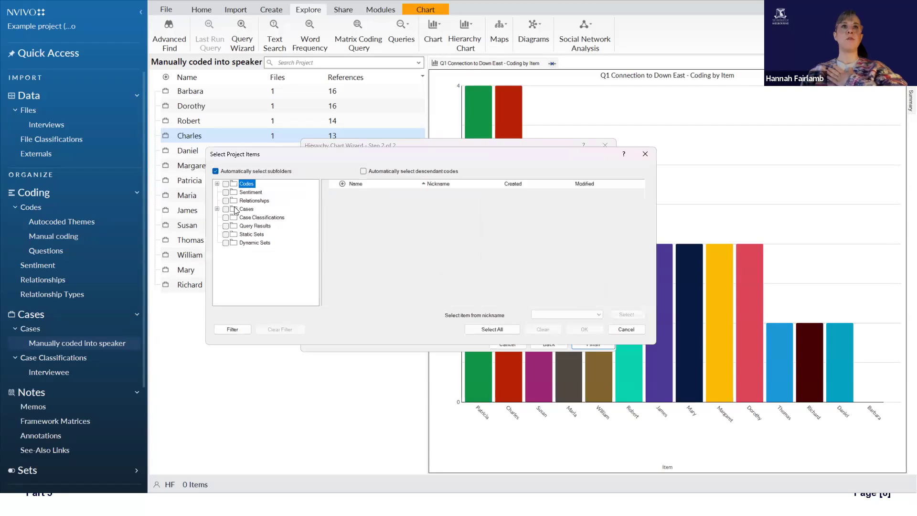
{"action": "left_click", "coordinate": [217, 184]}
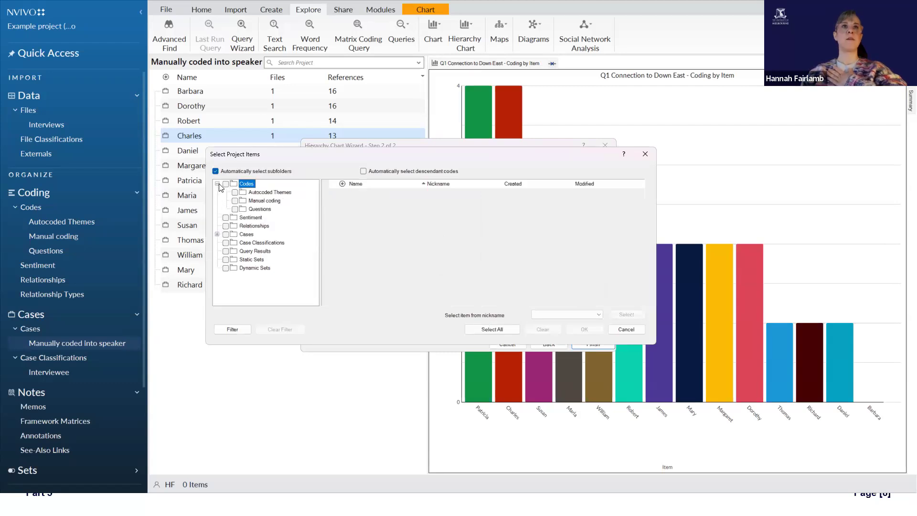
{"action": "left_click", "coordinate": [265, 210]}
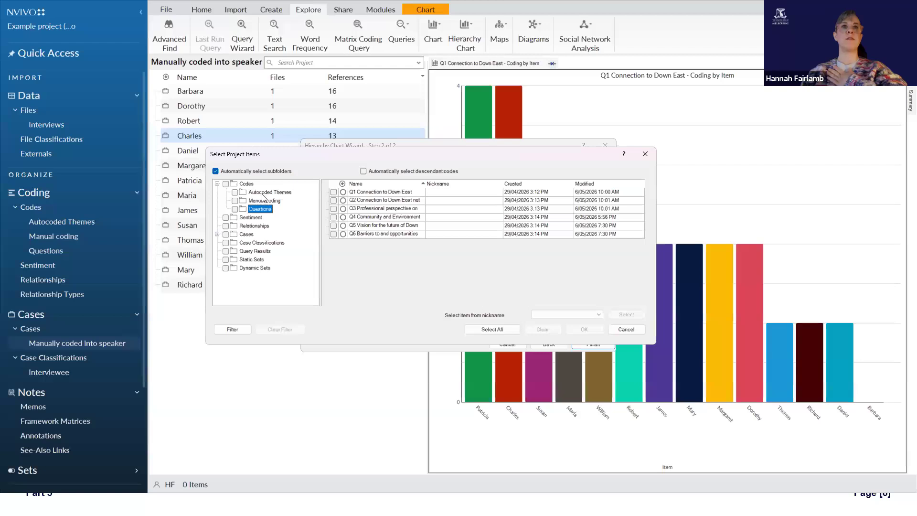
{"action": "left_click", "coordinate": [265, 200]}
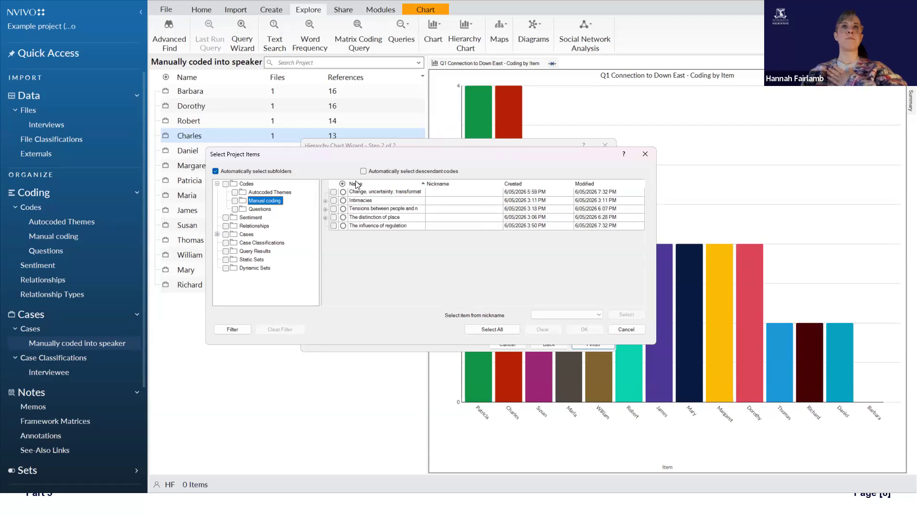
{"action": "left_click", "coordinate": [334, 191]}
{"action": "left_click", "coordinate": [333, 200]}
{"action": "left_click", "coordinate": [333, 217]}
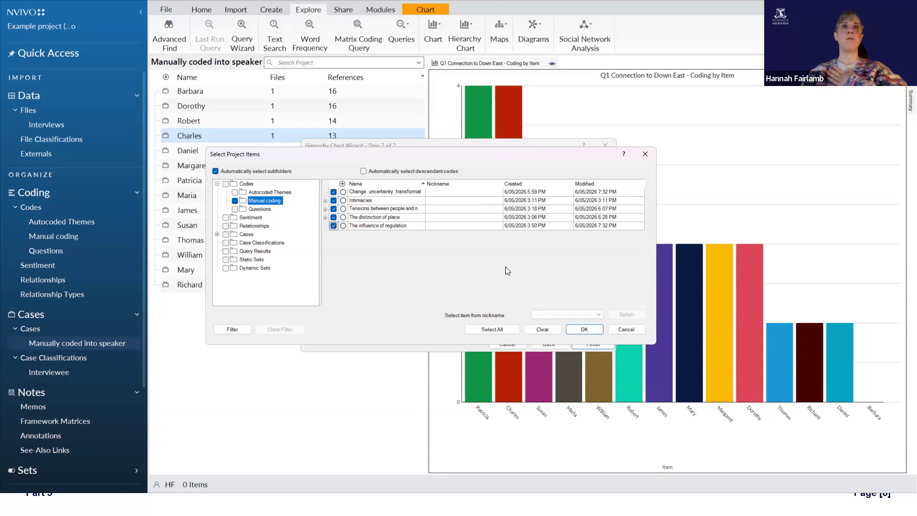
{"action": "left_click", "coordinate": [584, 329]}
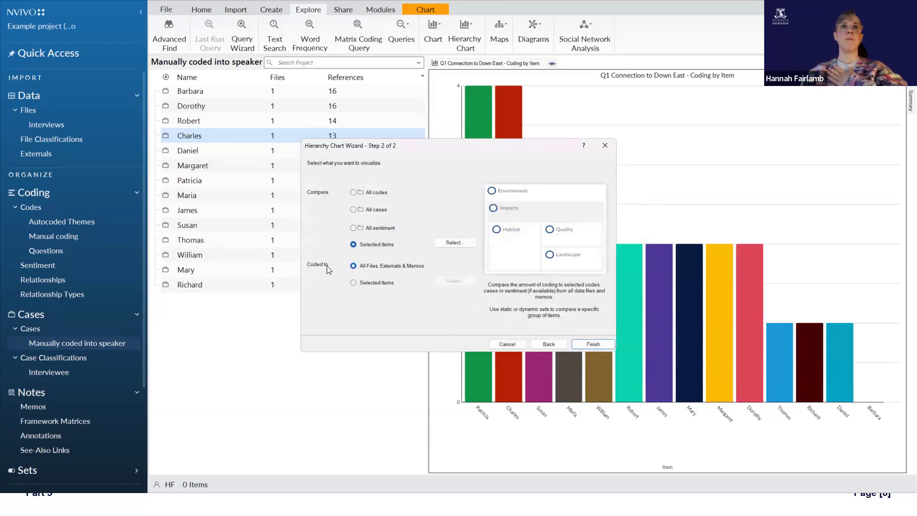
Step: Limit the coded sources to the Interviews folder and generate the hierarchy chart
{"action": "left_click", "coordinate": [387, 283]}
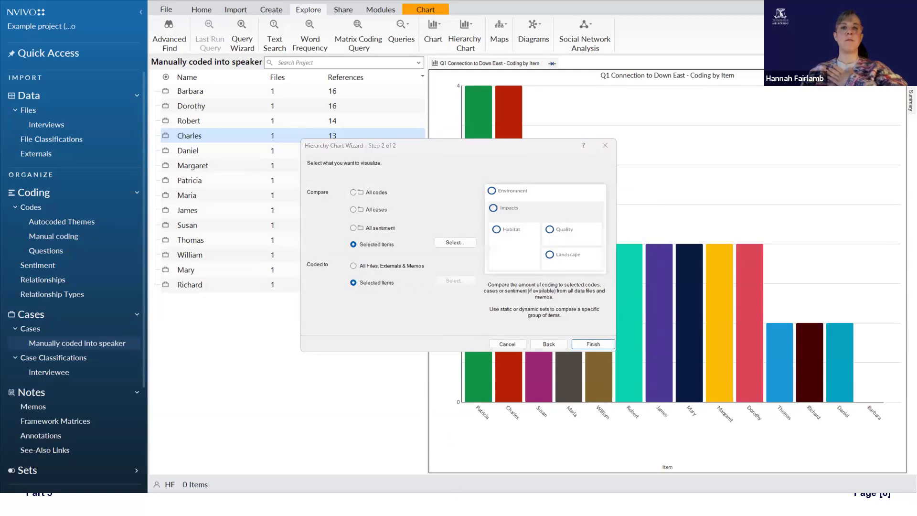
{"action": "left_click", "coordinate": [222, 239]}
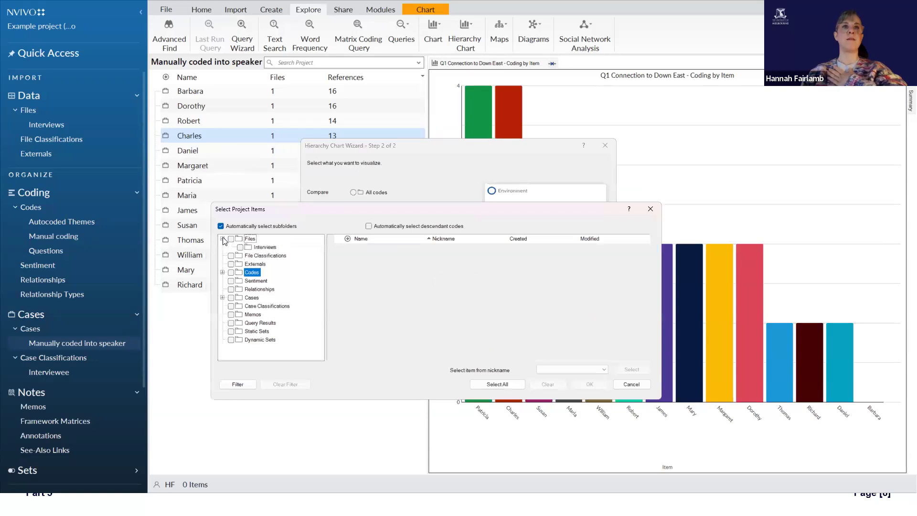
{"action": "left_click", "coordinate": [240, 247]}
{"action": "left_click", "coordinate": [590, 385]}
{"action": "left_click", "coordinate": [593, 344]}
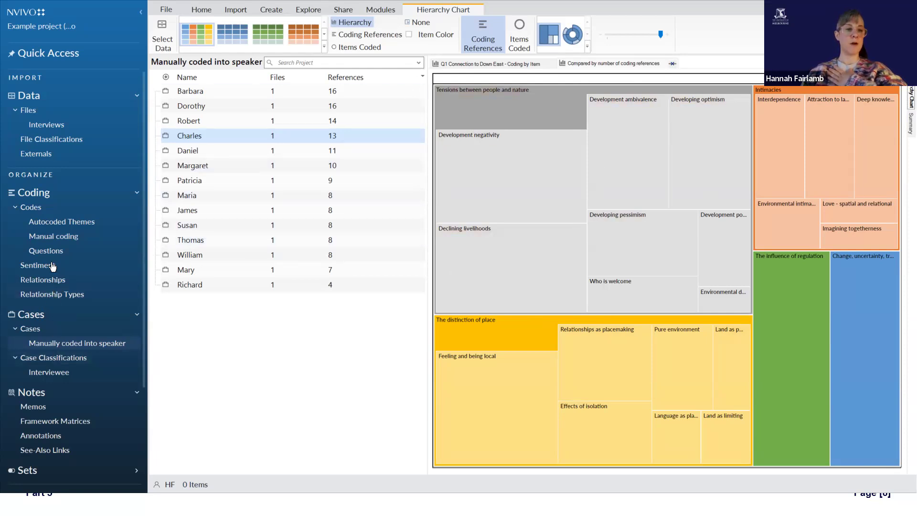
Step: Show the Manual coding codes and expand Intimacies and Tensions between people and nature to view their child codes
{"action": "left_click", "coordinate": [67, 239]}
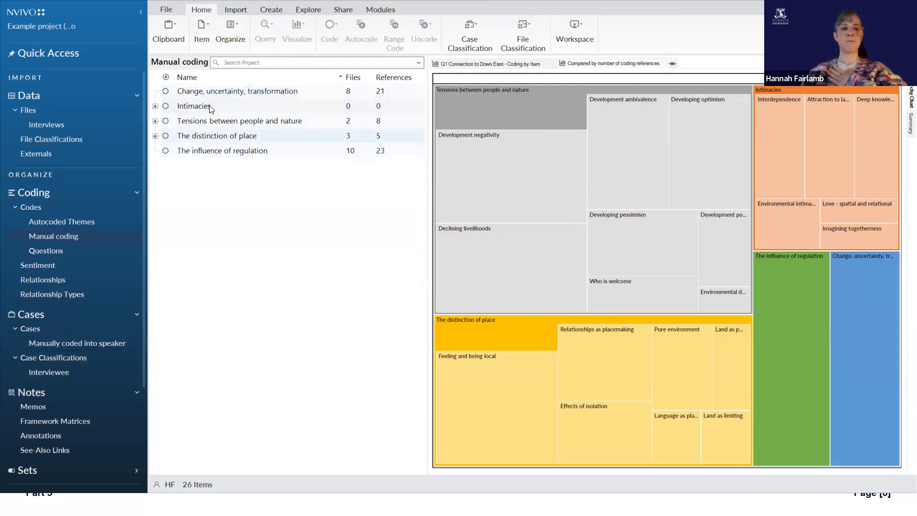
{"action": "left_click", "coordinate": [155, 106]}
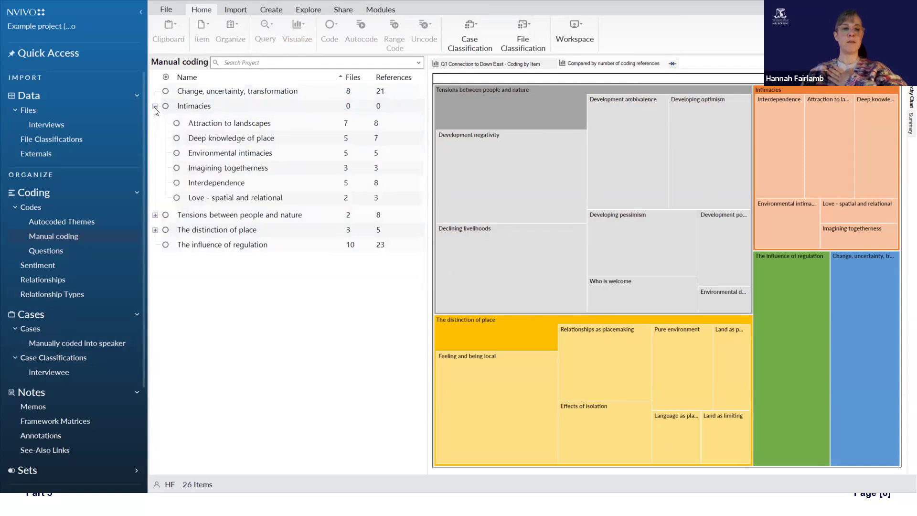
{"action": "left_click", "coordinate": [155, 215]}
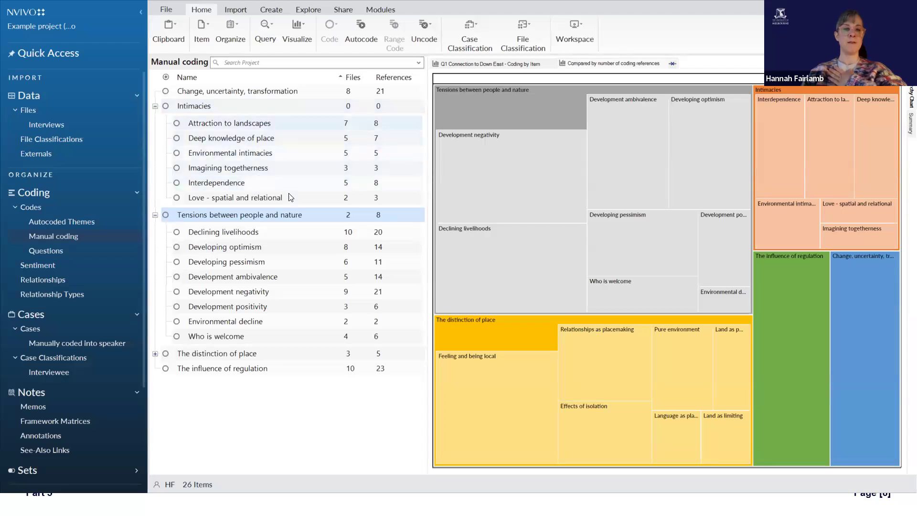
Step: Aggregate coding from children for Intimacies, Tensions between people and nature, and The distinction of place
{"action": "right_click", "coordinate": [318, 107]}
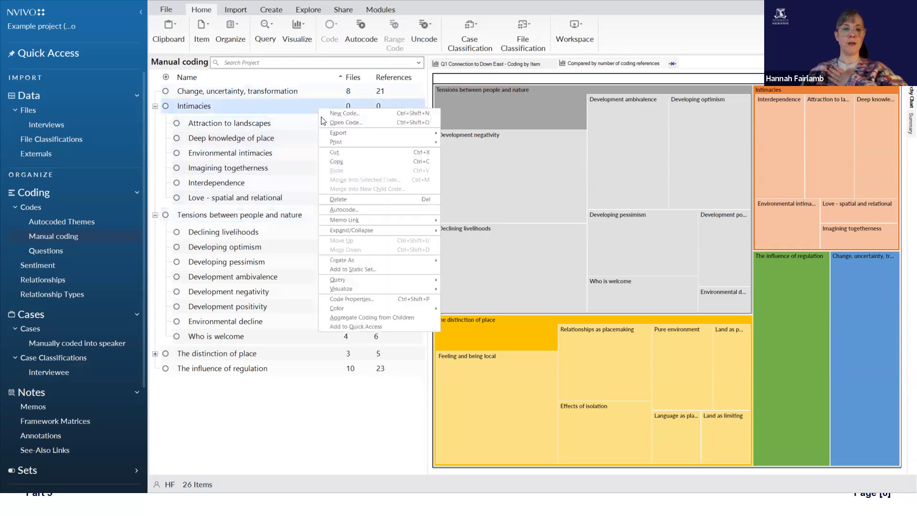
{"action": "left_click", "coordinate": [380, 317]}
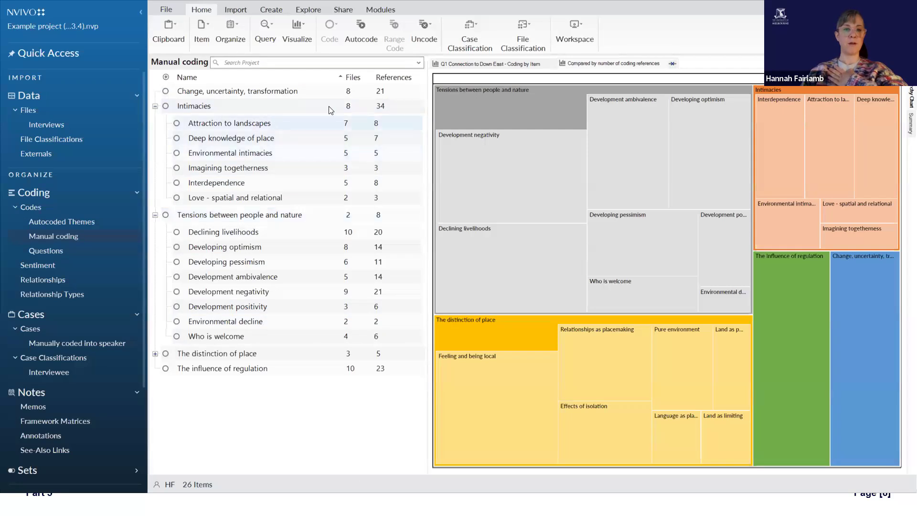
{"action": "right_click", "coordinate": [272, 219]}
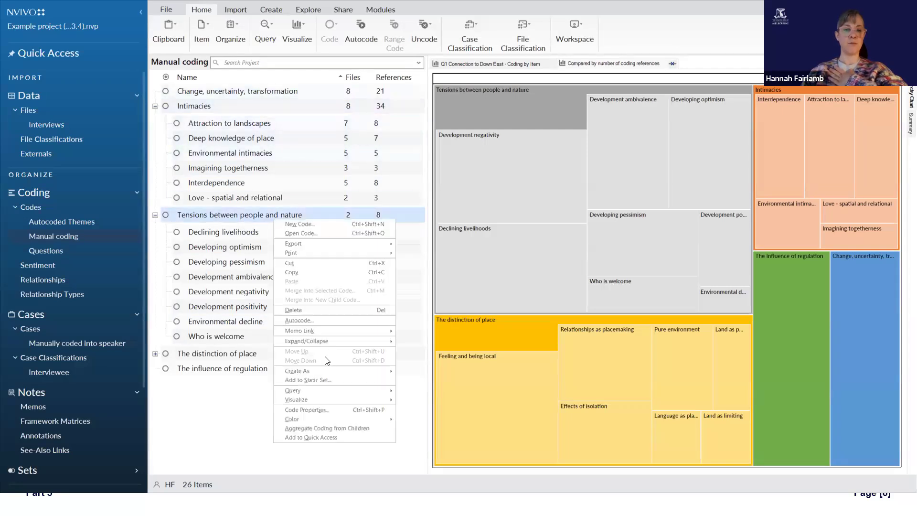
{"action": "left_click", "coordinate": [335, 432]}
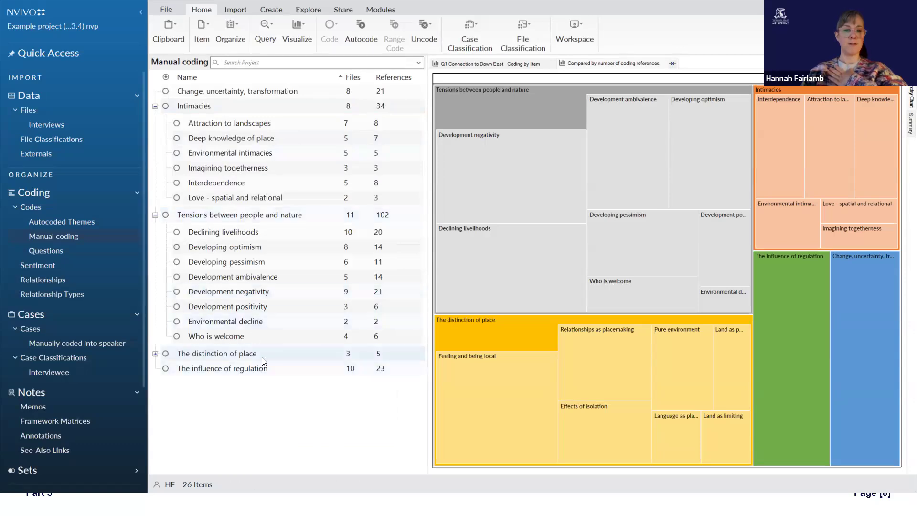
{"action": "right_click", "coordinate": [209, 360]}
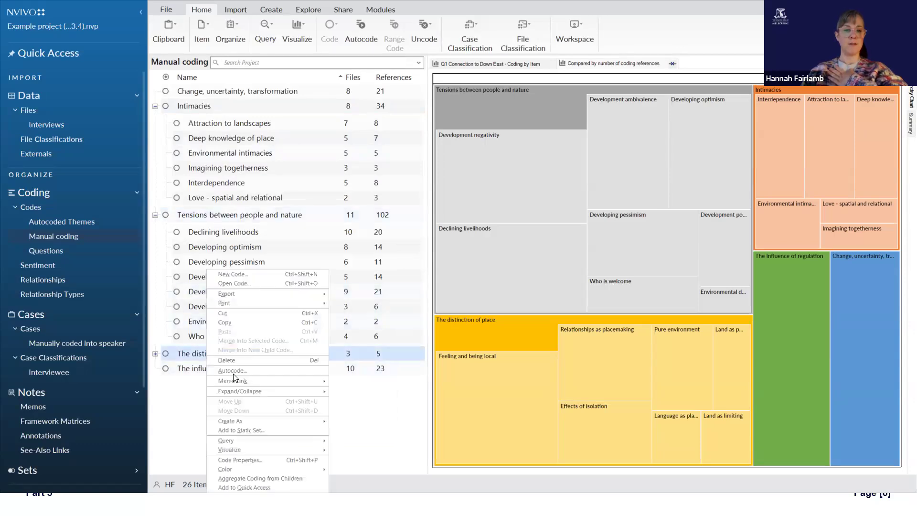
{"action": "left_click", "coordinate": [262, 477]}
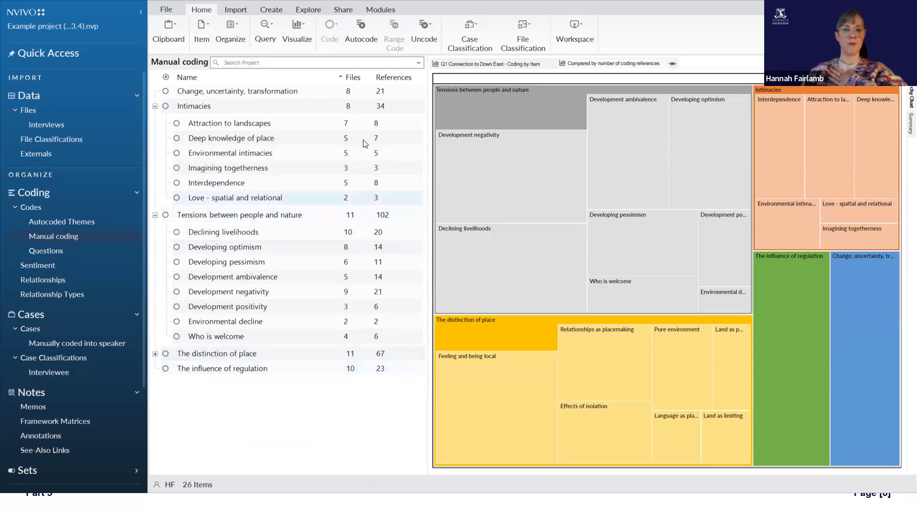
Step: Collapse all codes in the Manual coding list
{"action": "left_click", "coordinate": [190, 108]}
{"action": "right_click", "coordinate": [190, 109]}
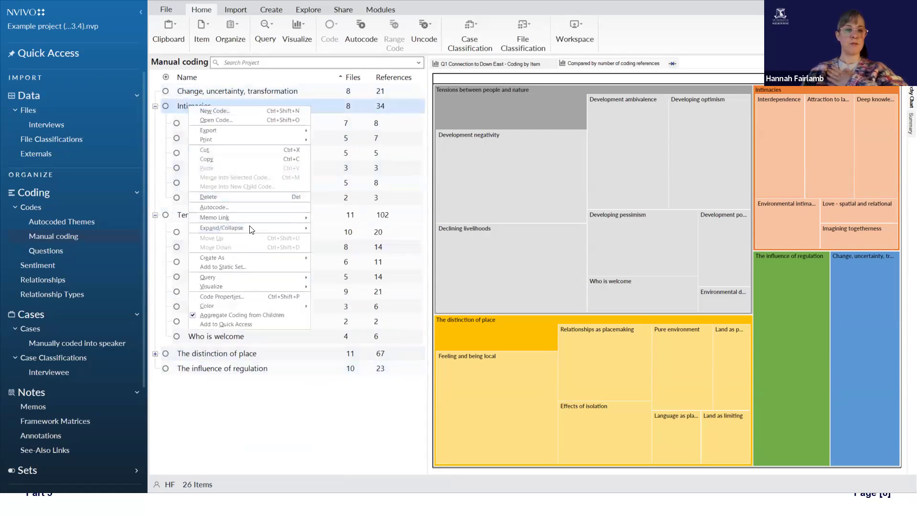
{"action": "mouse_move", "coordinate": [313, 231]}
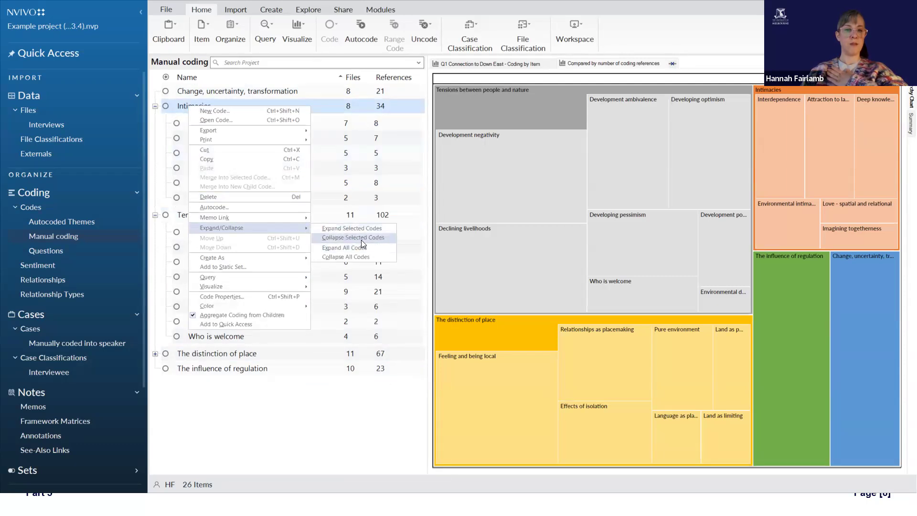
{"action": "left_click", "coordinate": [361, 256]}
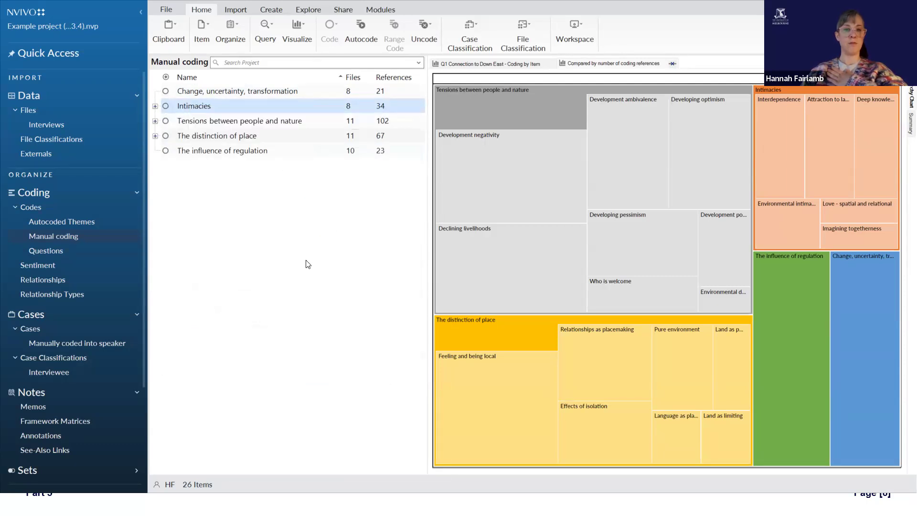
Step: Sort the Manual coding codes by number of references in descending order
{"action": "left_click", "coordinate": [315, 228]}
{"action": "left_click", "coordinate": [393, 76]}
{"action": "left_click", "coordinate": [394, 77]}
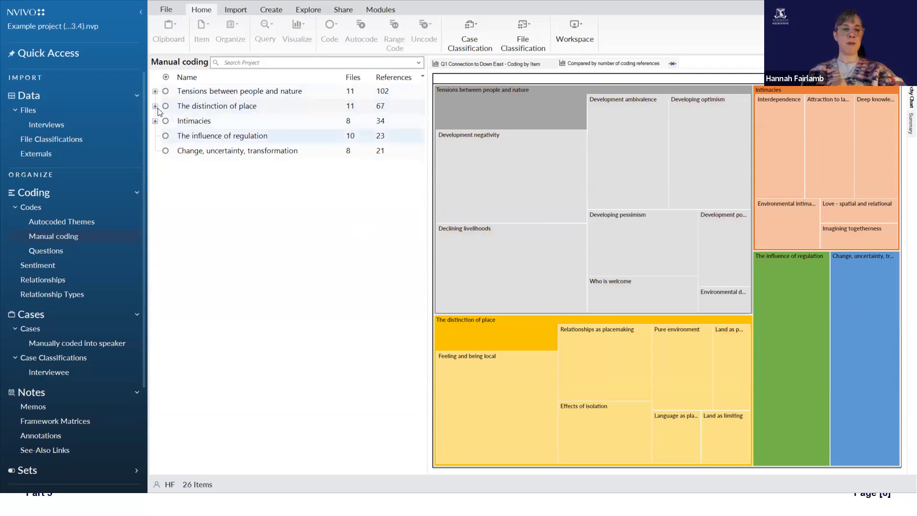
Step: Expand Tensions between people and nature in the code list, then drill into its block on the hierarchy chart and return to the full chart
{"action": "left_click", "coordinate": [163, 92]}
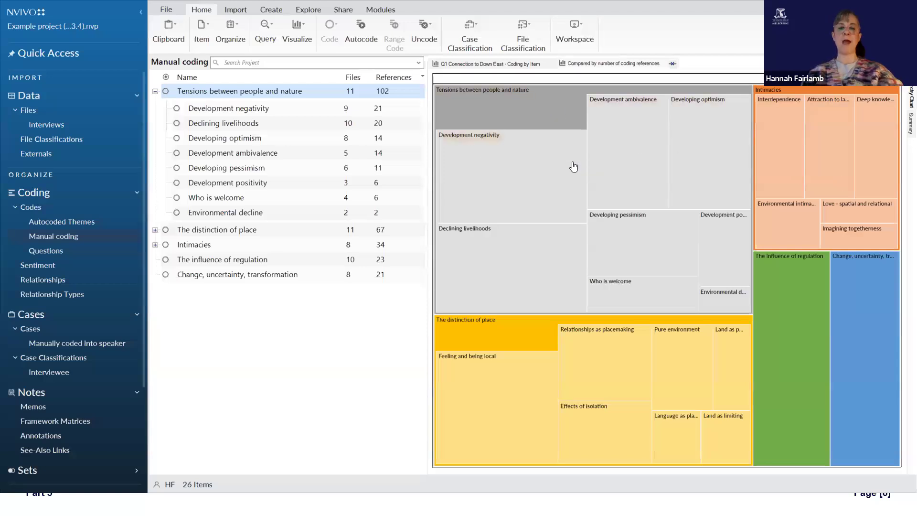
{"action": "mouse_move", "coordinate": [573, 166]}
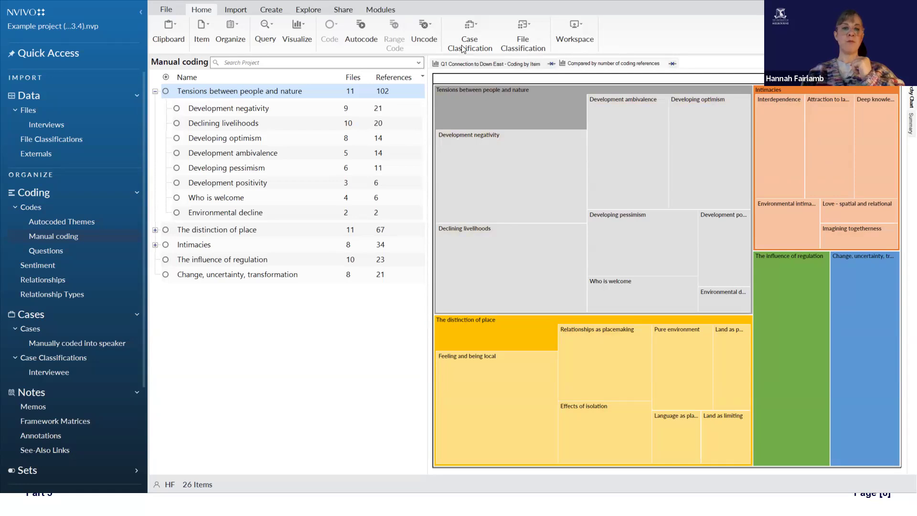
{"action": "left_click", "coordinate": [530, 174]}
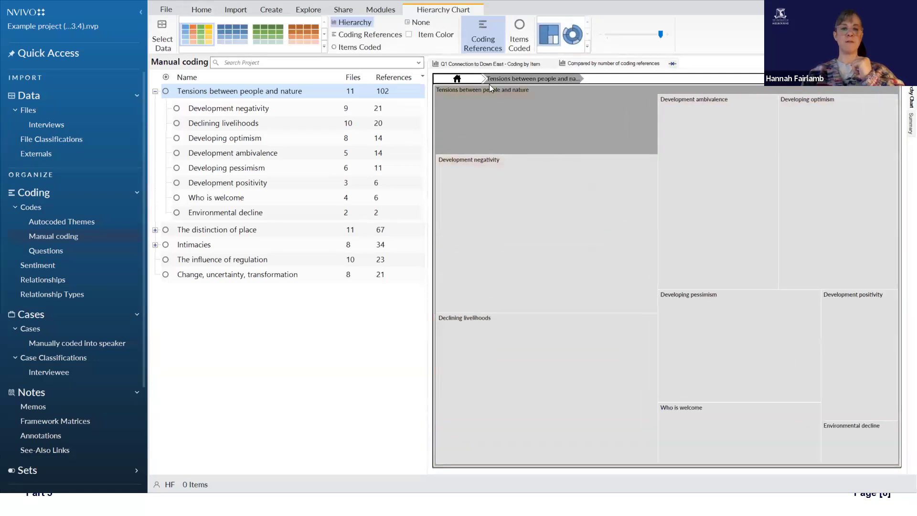
{"action": "left_click", "coordinate": [511, 125]}
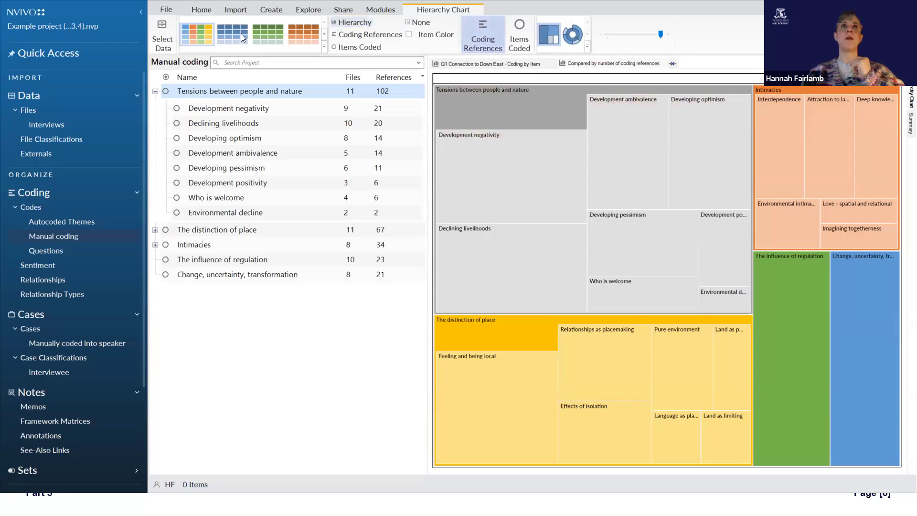
Step: Try the blue, green and grey color styles on the hierarchy chart and restore the multicolor style
{"action": "left_click", "coordinate": [228, 36]}
{"action": "left_click", "coordinate": [271, 35]}
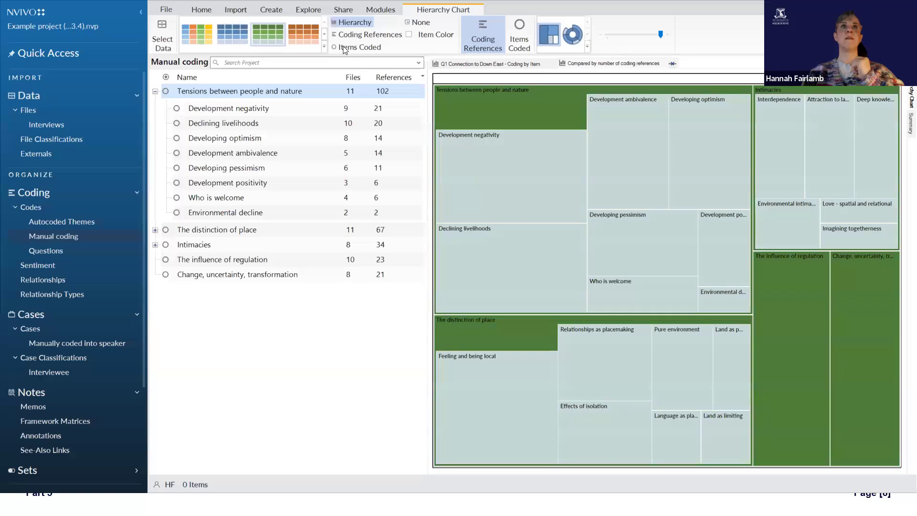
{"action": "left_click", "coordinate": [324, 46]}
{"action": "left_click", "coordinate": [228, 60]}
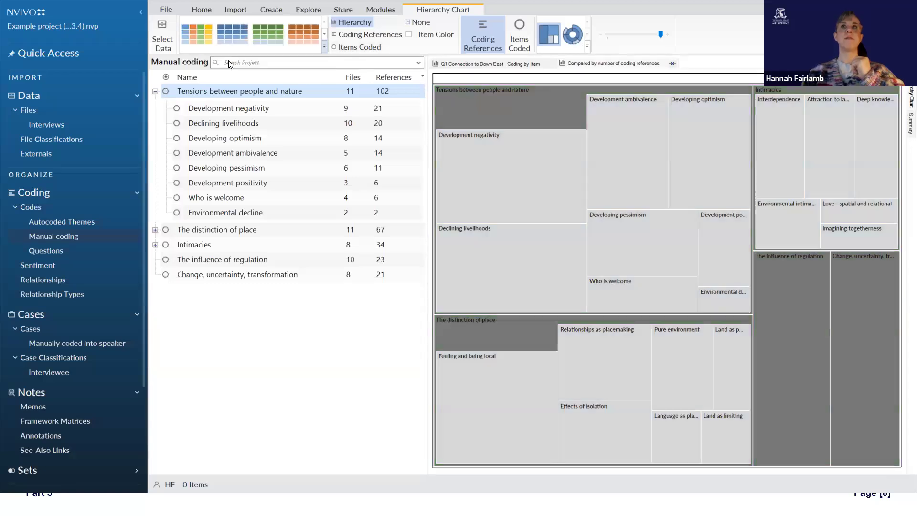
{"action": "left_click", "coordinate": [204, 38]}
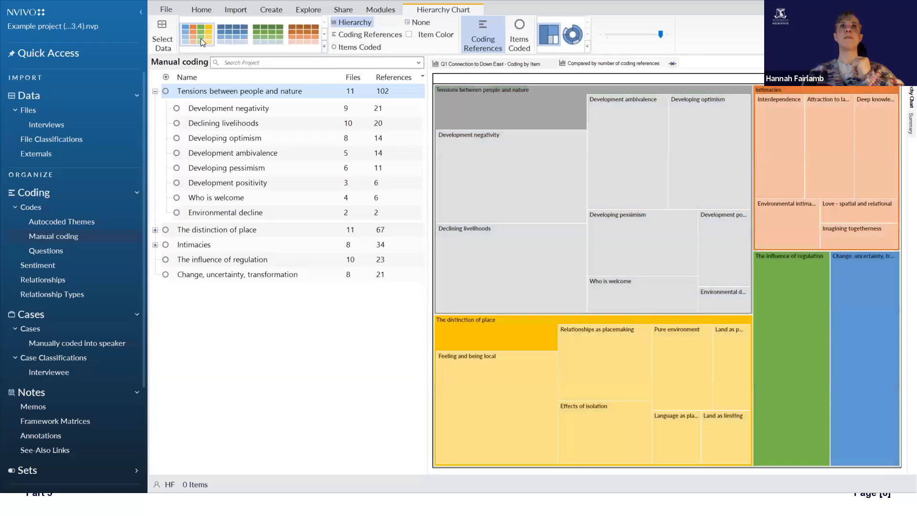
Step: Compare chart coloring by Hierarchy and Items Coded, settle on Coding References, and toggle Item Color on and off
{"action": "left_click", "coordinate": [380, 36]}
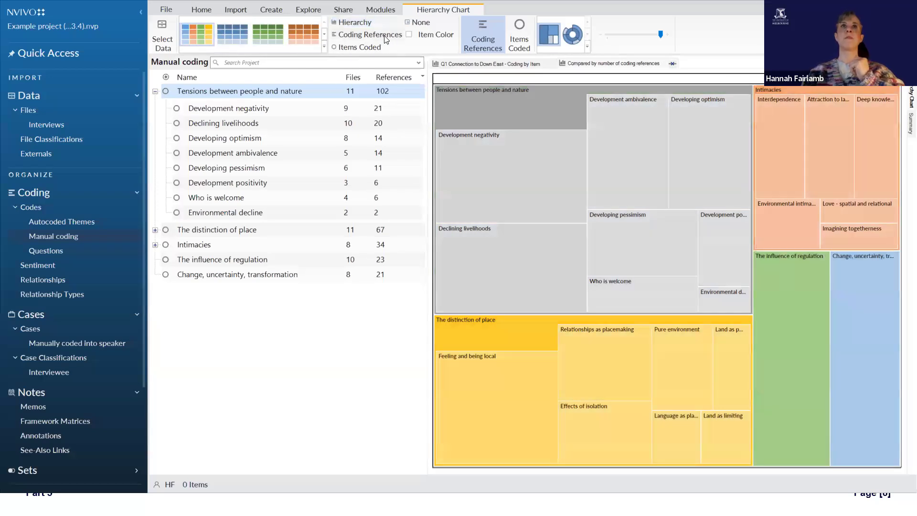
{"action": "left_click", "coordinate": [360, 23]}
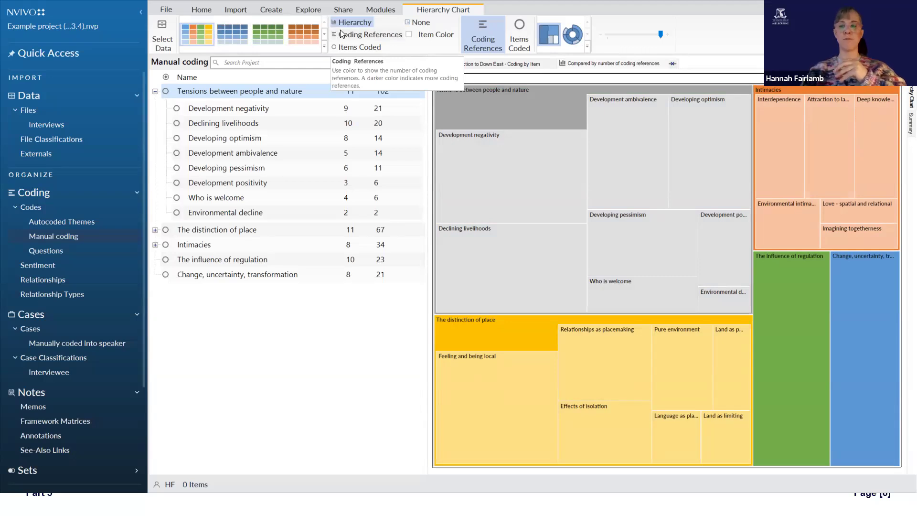
{"action": "left_click", "coordinate": [348, 50]}
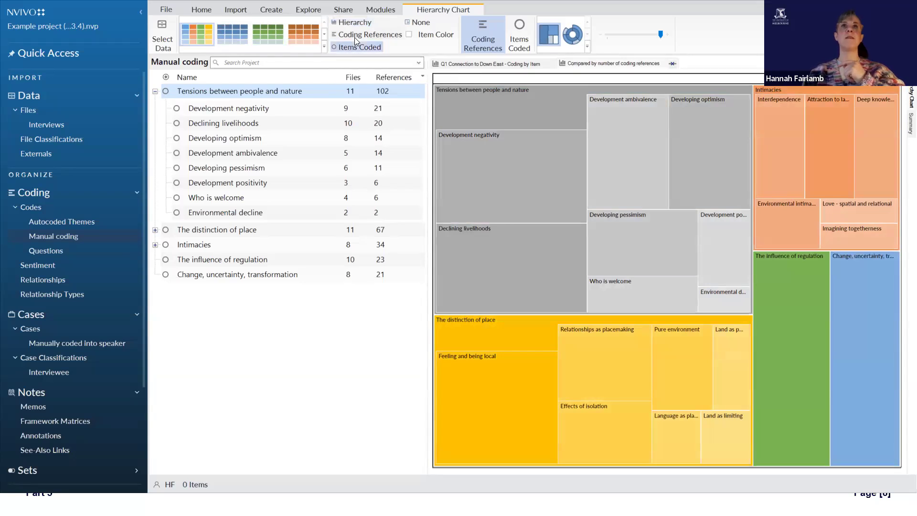
{"action": "left_click", "coordinate": [354, 38]}
{"action": "left_click", "coordinate": [427, 36]}
{"action": "left_click", "coordinate": [426, 36]}
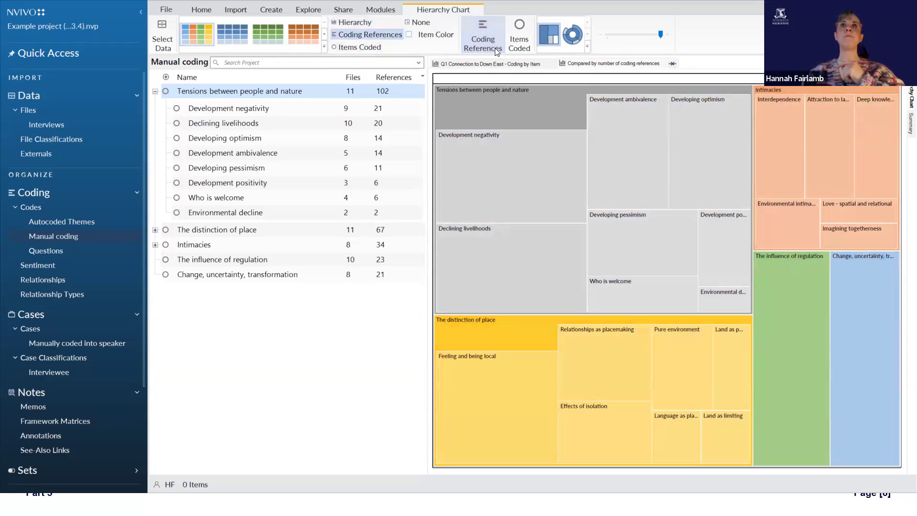
Step: Switch the hierarchy chart's sizing back and forth between Items Coded and Coding References, ending on Coding References
{"action": "left_click", "coordinate": [524, 44]}
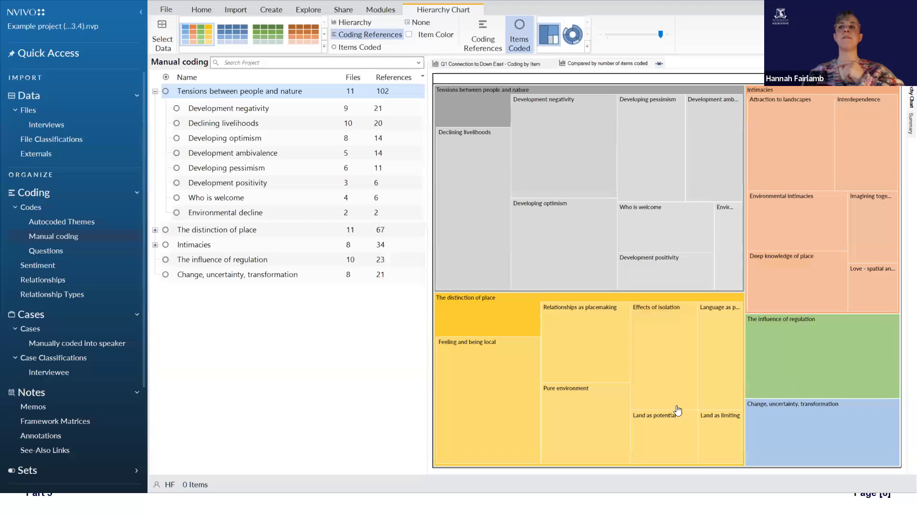
{"action": "left_click", "coordinate": [483, 35]}
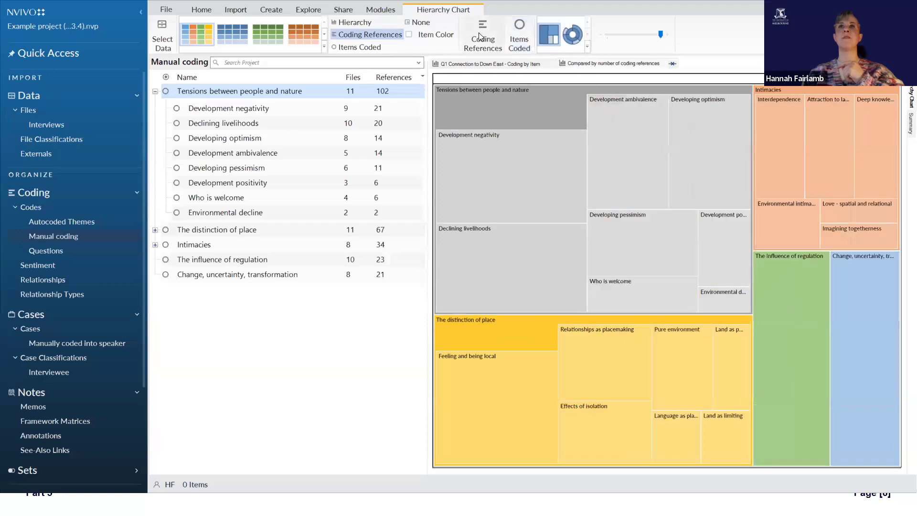
{"action": "left_click", "coordinate": [518, 38]}
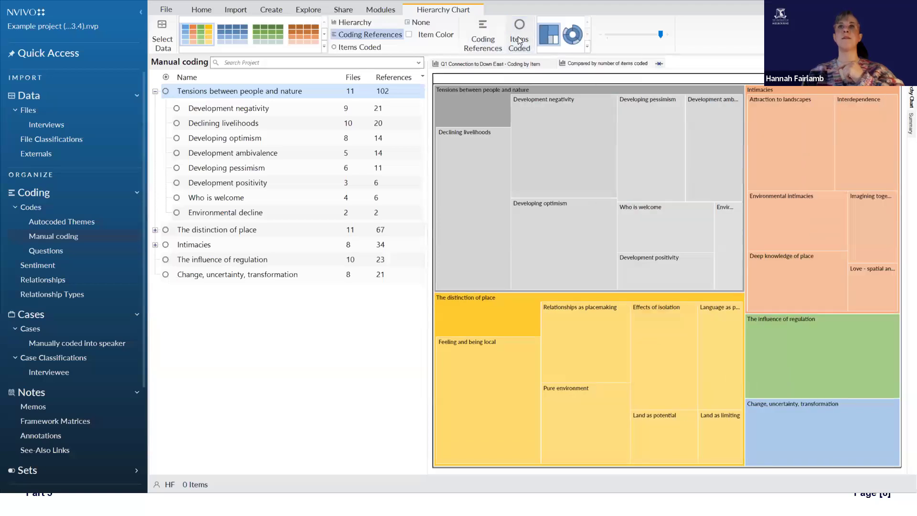
{"action": "left_click", "coordinate": [483, 35]}
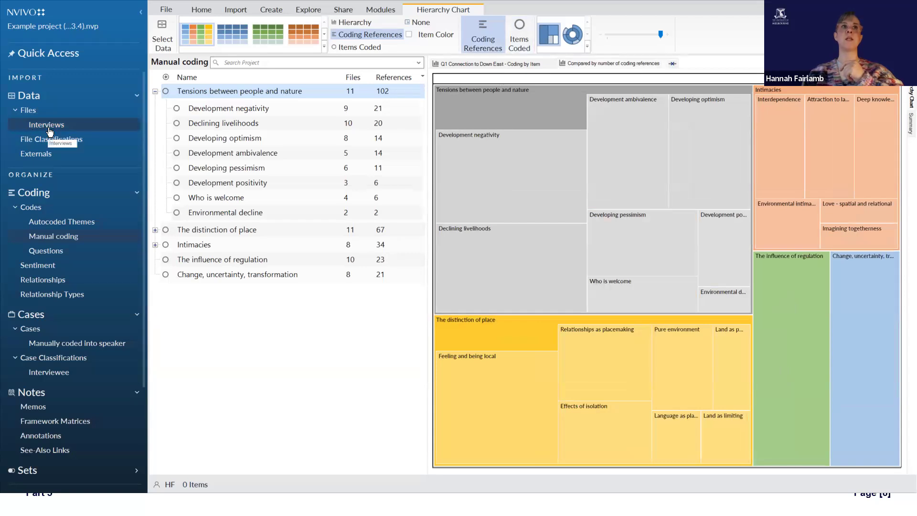
{"action": "left_click", "coordinate": [524, 44]}
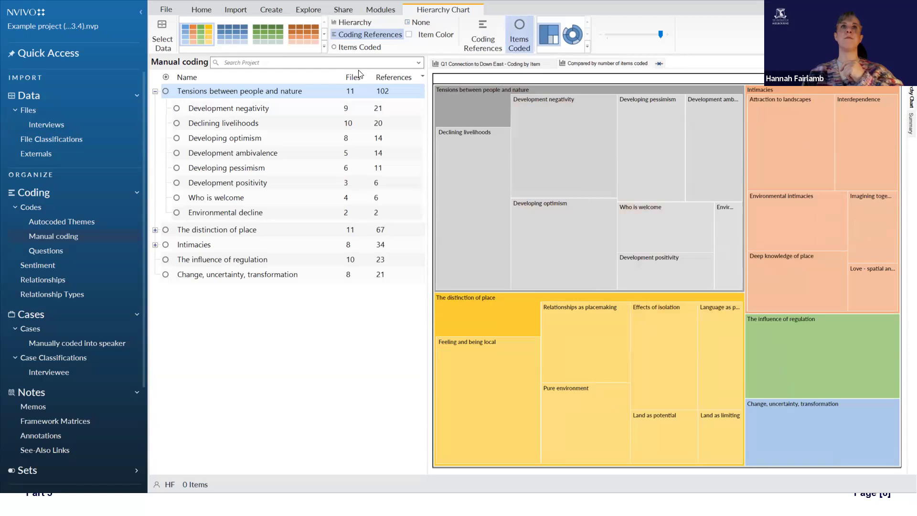
{"action": "left_click", "coordinate": [487, 38]}
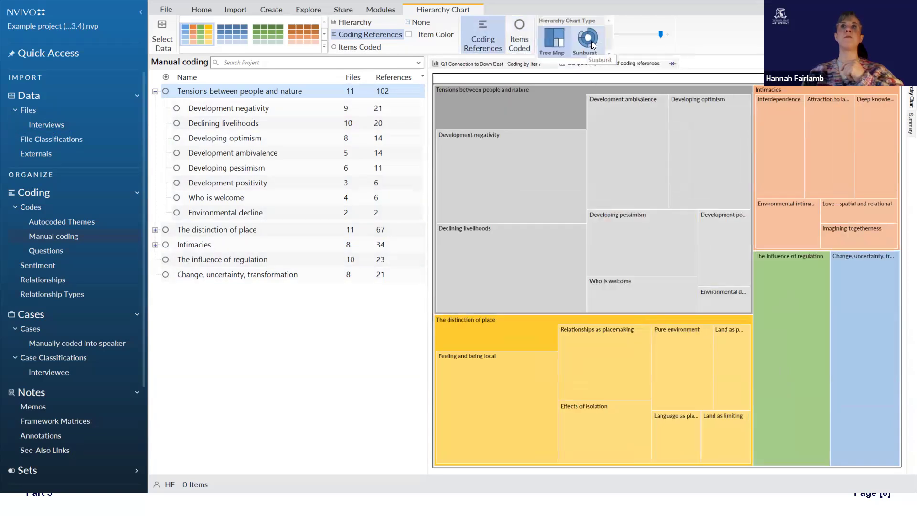
Step: Try the hierarchy chart as a sunburst, reduce it to top-level codes, restore the sublevel, and return to the tree map
{"action": "left_click", "coordinate": [572, 34]}
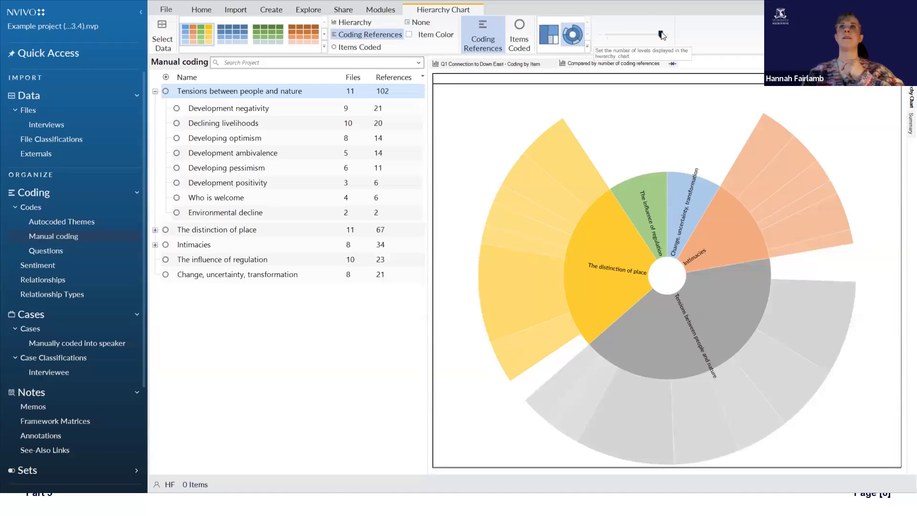
{"action": "left_click", "coordinate": [626, 38]}
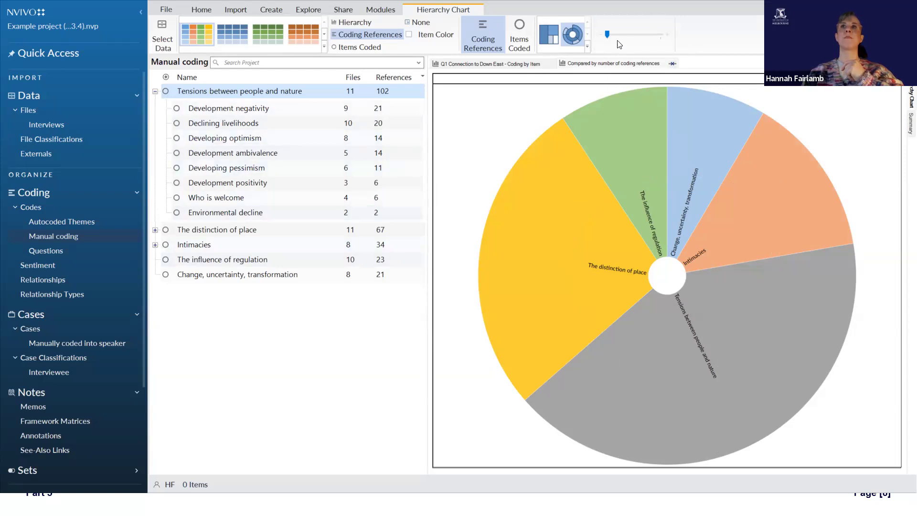
{"action": "left_click", "coordinate": [652, 36]}
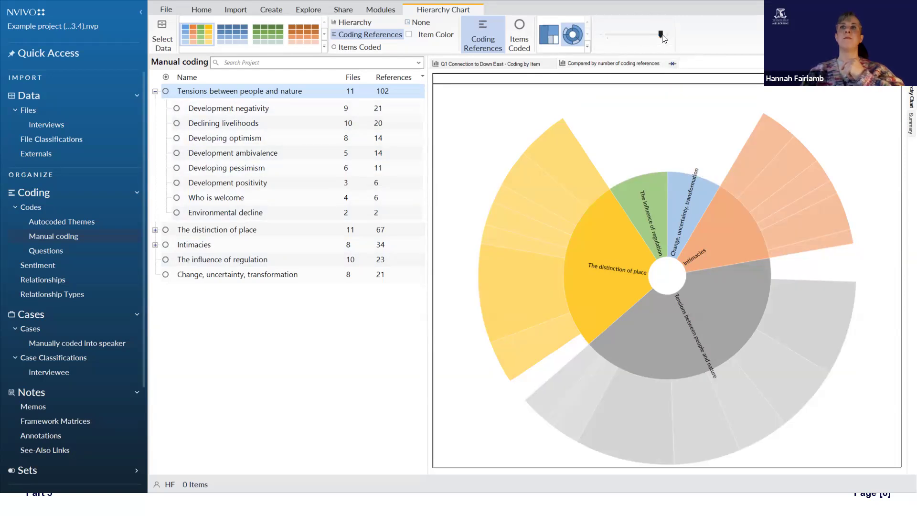
{"action": "left_click", "coordinate": [545, 34]}
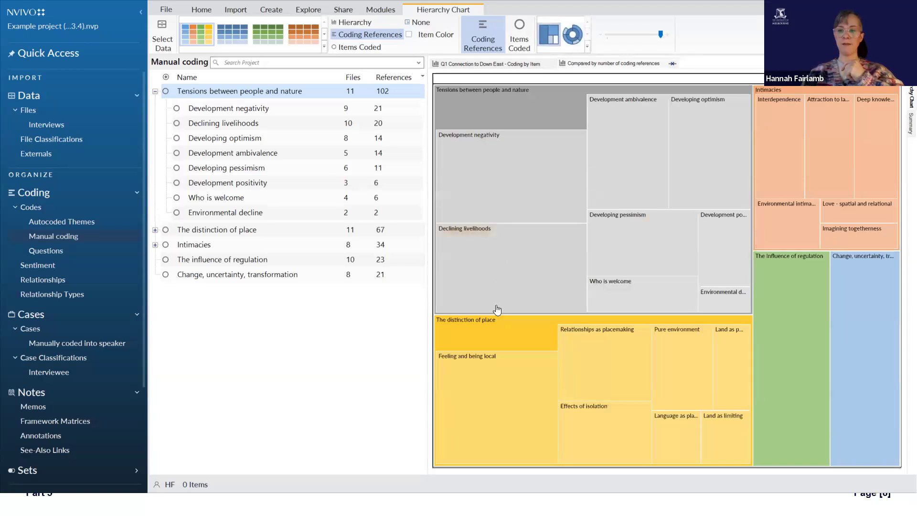
Step: In the hierarchy chart's data selection, try All Files, Externals & Memos, restore Selected Items for the coded sources, and try comparing All codes
{"action": "mouse_move", "coordinate": [509, 207]}
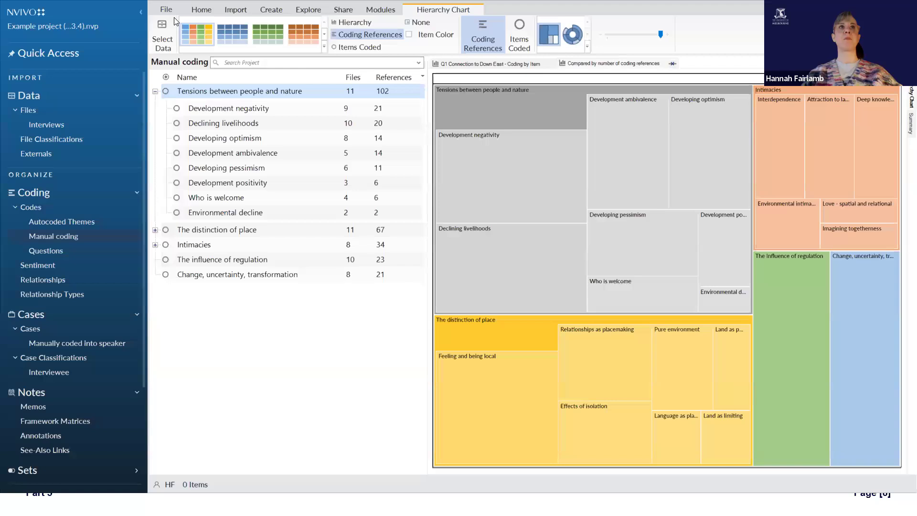
{"action": "left_click", "coordinate": [169, 48]}
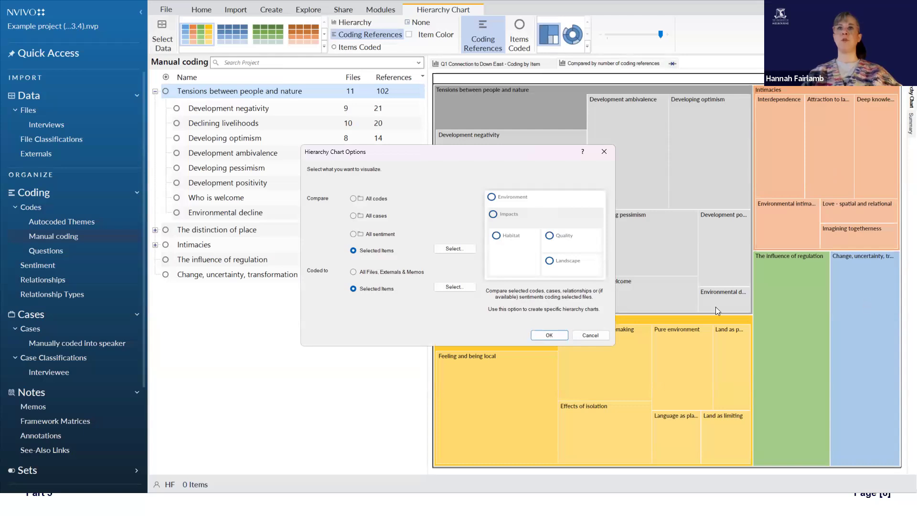
{"action": "left_click", "coordinate": [401, 271]}
{"action": "left_click", "coordinate": [389, 287]}
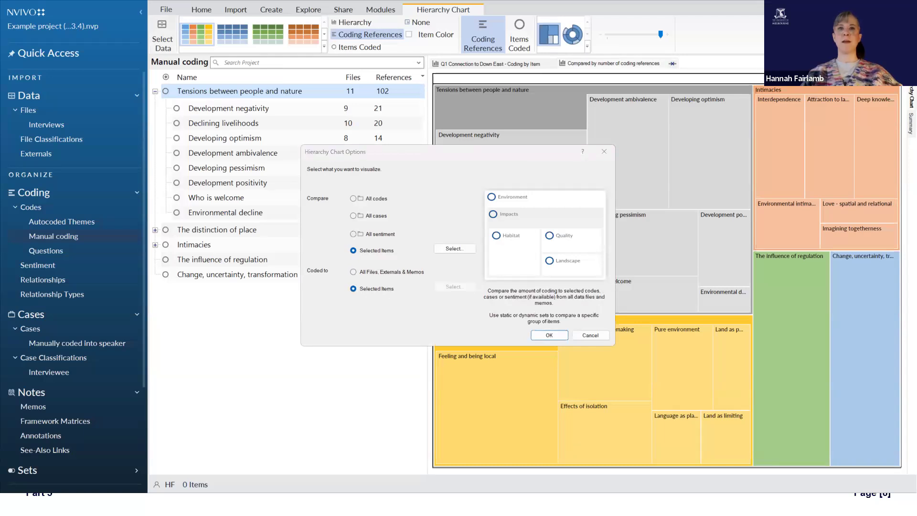
{"action": "left_click", "coordinate": [649, 365]}
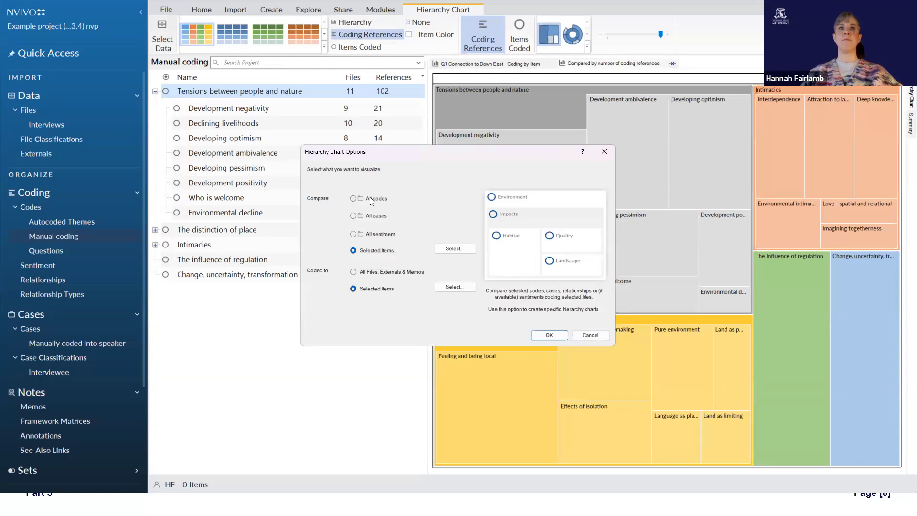
{"action": "left_click", "coordinate": [354, 198]}
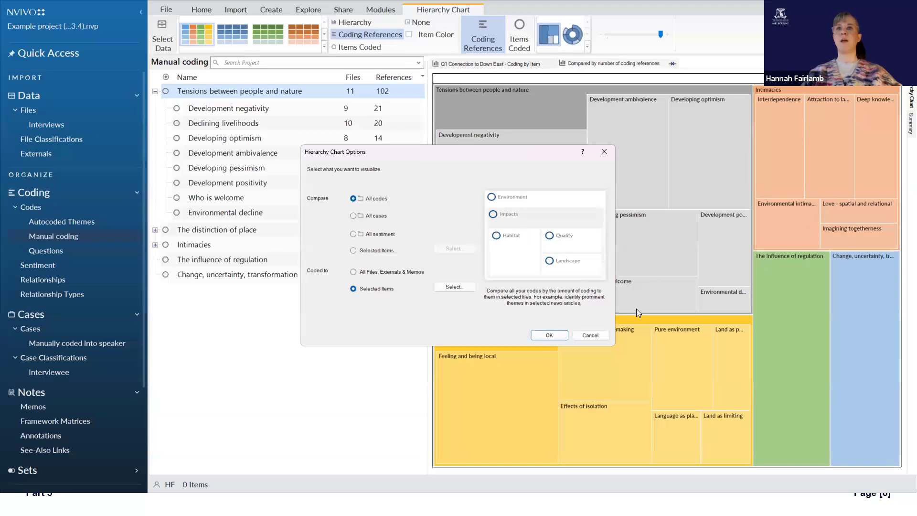
{"action": "left_click", "coordinate": [549, 334]}
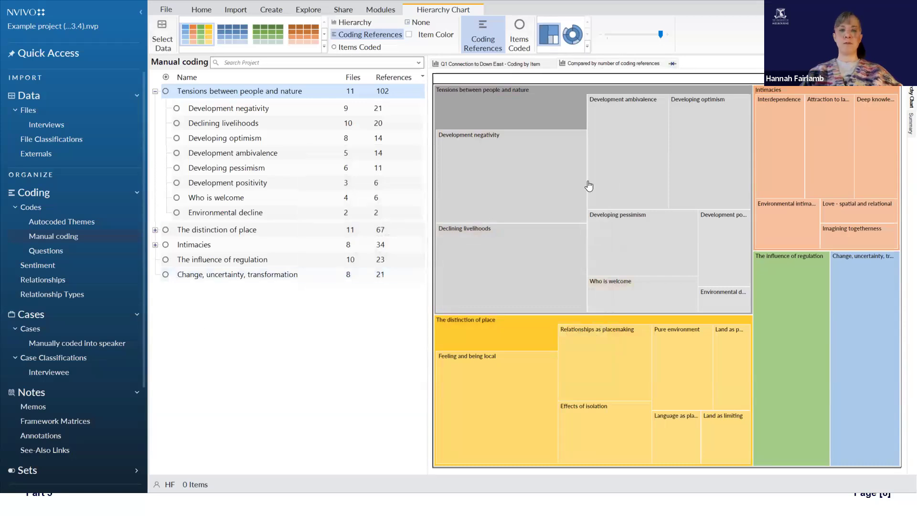
Step: Look through the export, print and copy options available for the Tensions between people and nature block on the hierarchy chart
{"action": "right_click", "coordinate": [563, 106]}
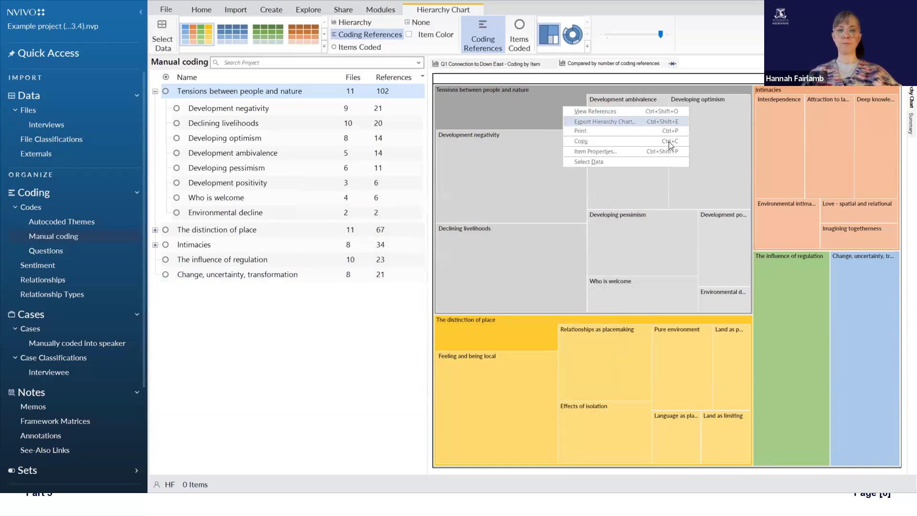
{"action": "left_click", "coordinate": [557, 98]}
{"action": "left_click", "coordinate": [571, 110]}
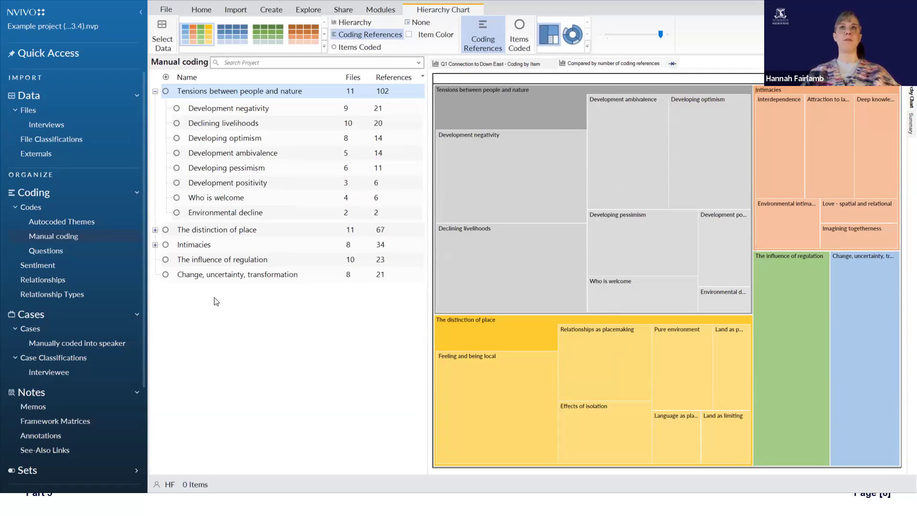
Step: Switch to the slide show, advance to the Cluster and Comparison diagrams slide, and return to NVivo
{"action": "key", "text": "alt+Tab"}
{"action": "left_click", "coordinate": [292, 132]}
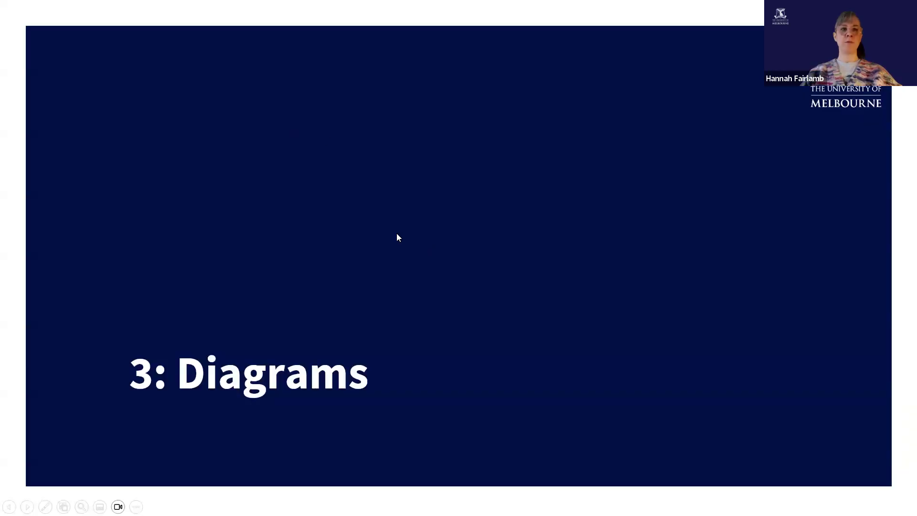
{"action": "left_click", "coordinate": [351, 303]}
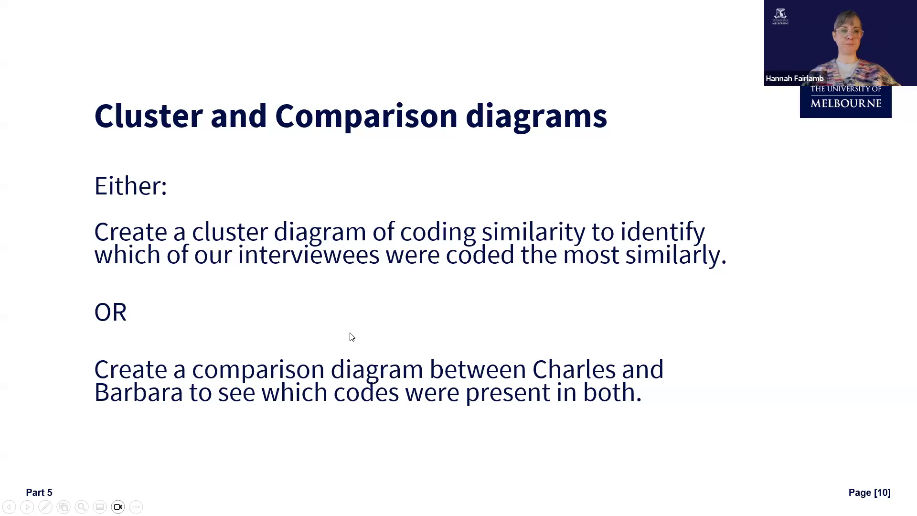
{"action": "key", "text": "alt+Tab"}
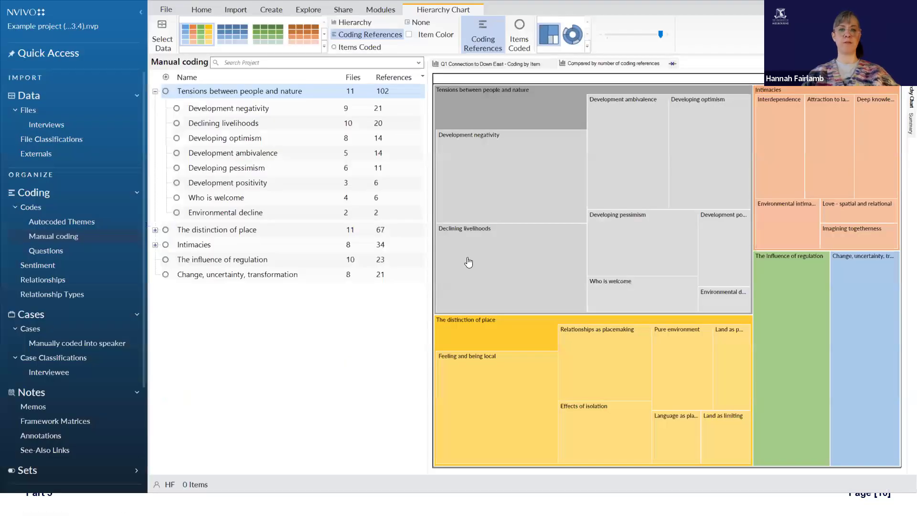
Step: Create a comparison diagram of two files, using the second and third interviews in the file list
{"action": "left_click", "coordinate": [309, 9]}
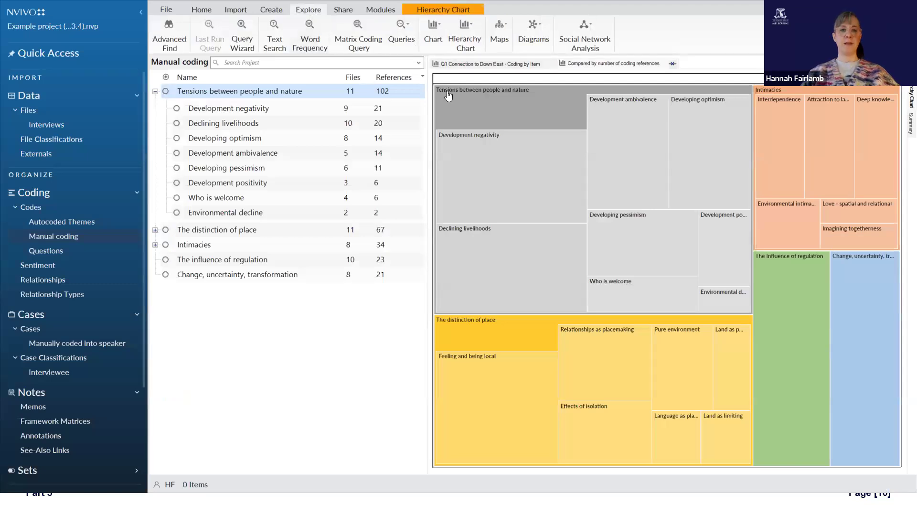
{"action": "left_click", "coordinate": [535, 32]}
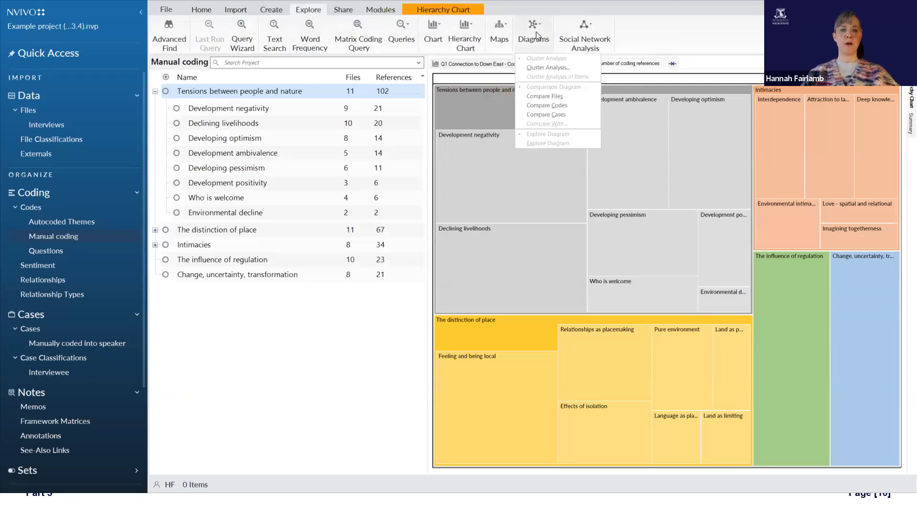
{"action": "left_click", "coordinate": [580, 99]}
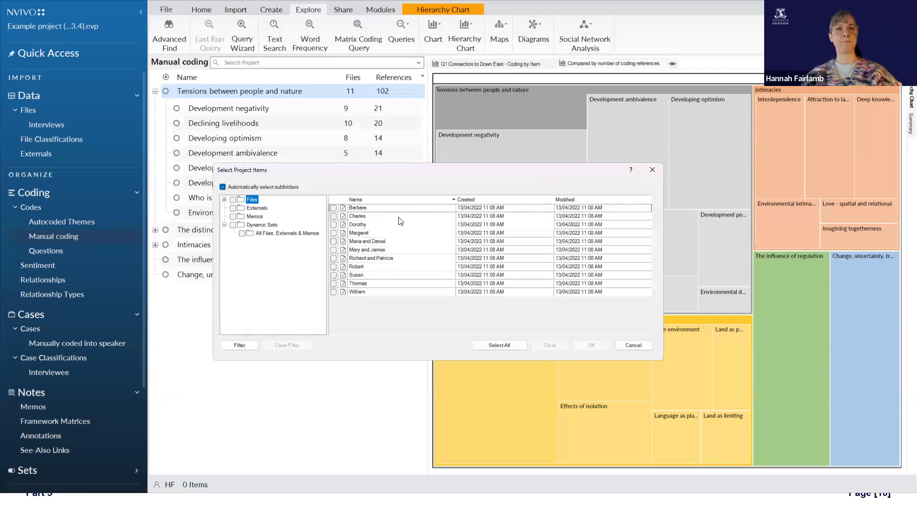
{"action": "left_click", "coordinate": [333, 216]}
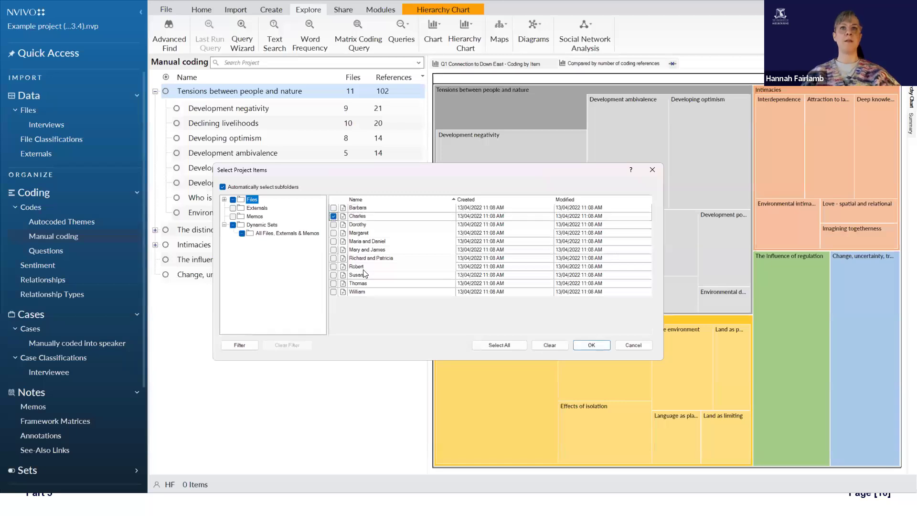
{"action": "left_click", "coordinate": [333, 225]}
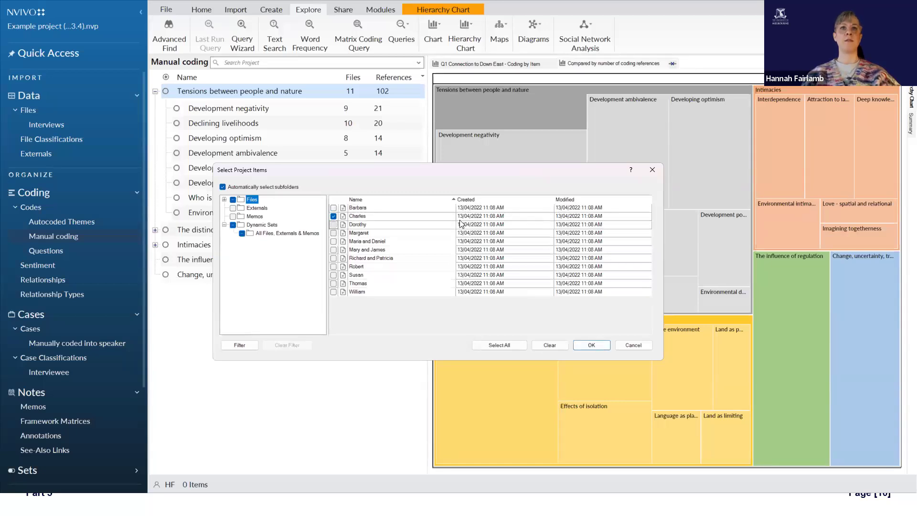
{"action": "left_click", "coordinate": [592, 345]}
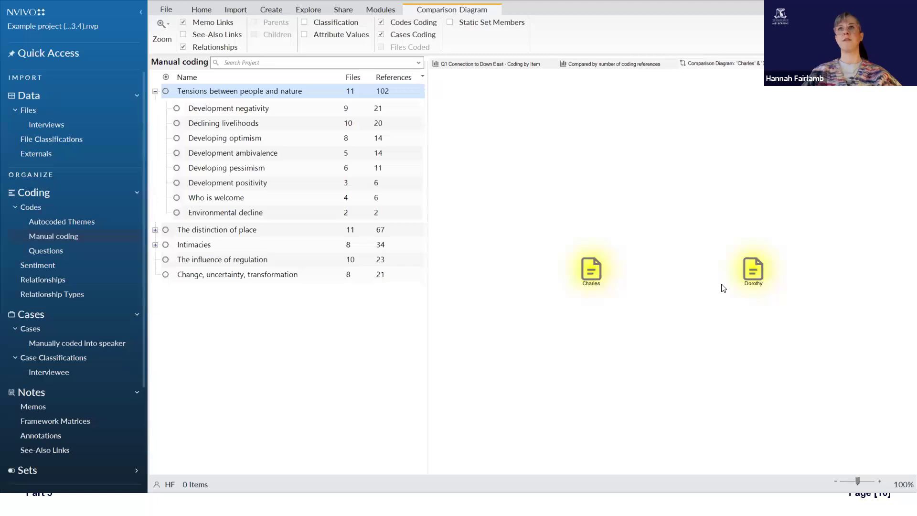
Step: Create a comparison diagram of the codes Q5 Vision for the future of Down East and The influence of regulation, shown at 94%
{"action": "left_click", "coordinate": [381, 12]}
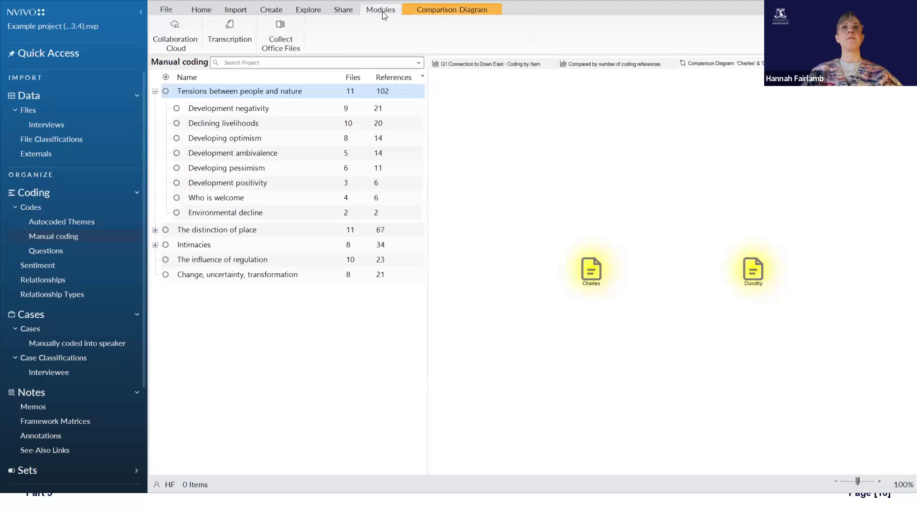
{"action": "left_click", "coordinate": [410, 13]}
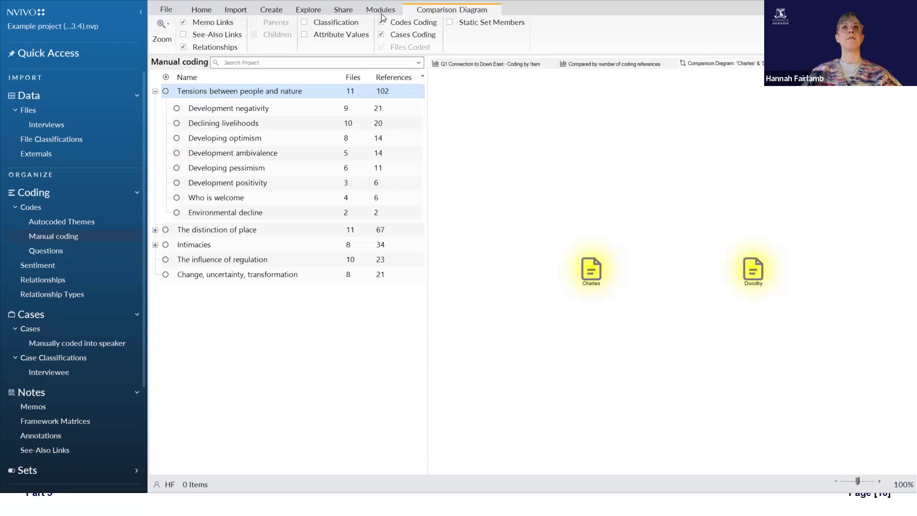
{"action": "left_click", "coordinate": [209, 10]}
{"action": "left_click", "coordinate": [307, 9]}
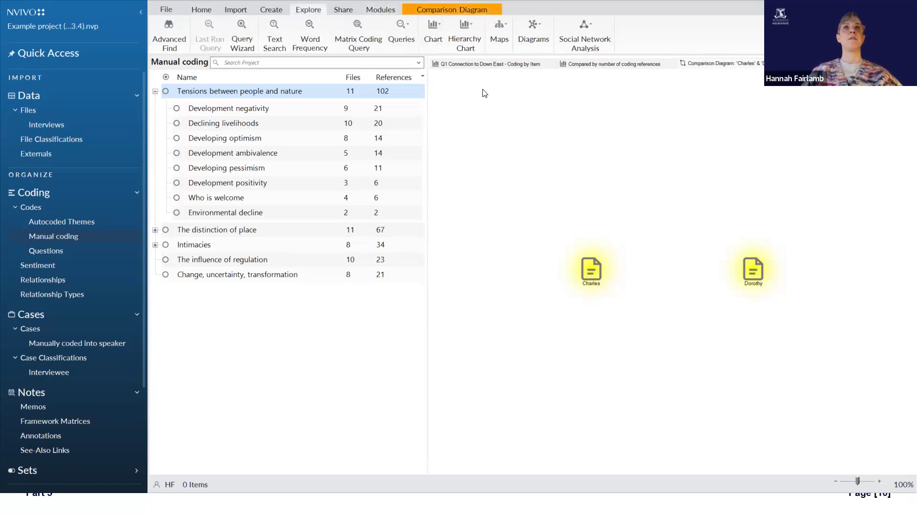
{"action": "left_click", "coordinate": [538, 38]}
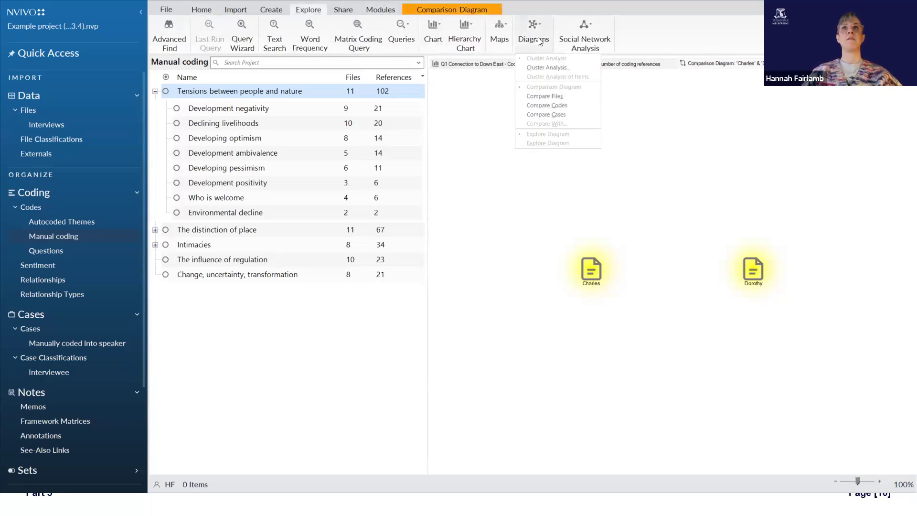
{"action": "left_click", "coordinate": [578, 106]}
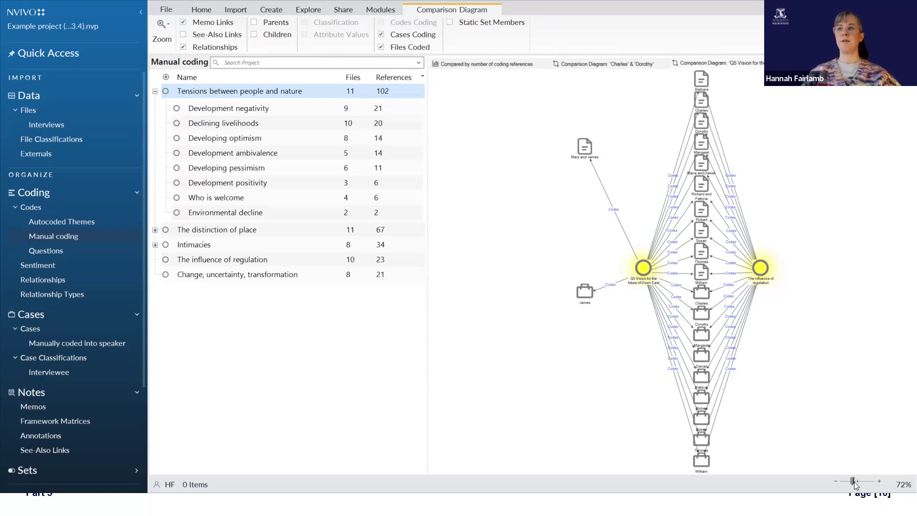
{"action": "left_click_drag", "start_coordinate": [856, 484], "coordinate": [859, 488]}
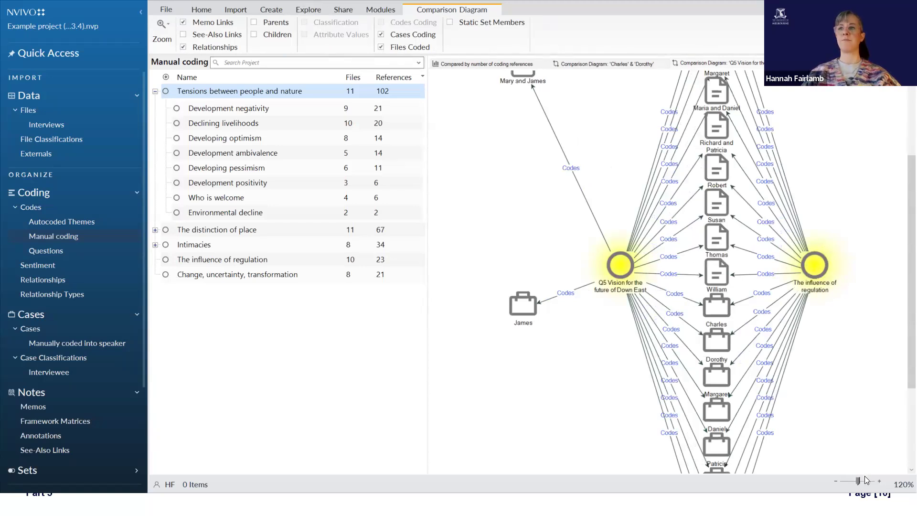
{"action": "left_click_drag", "start_coordinate": [858, 481], "coordinate": [857, 481]}
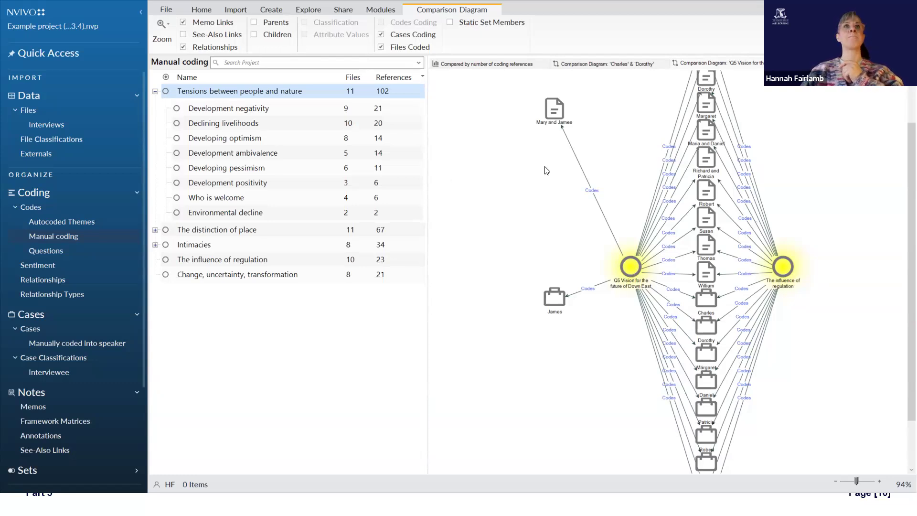
Step: Create a comparison diagram of two interviewee cases and enlarge it to 98% to examine their shared and separate codes
{"action": "left_click", "coordinate": [315, 12]}
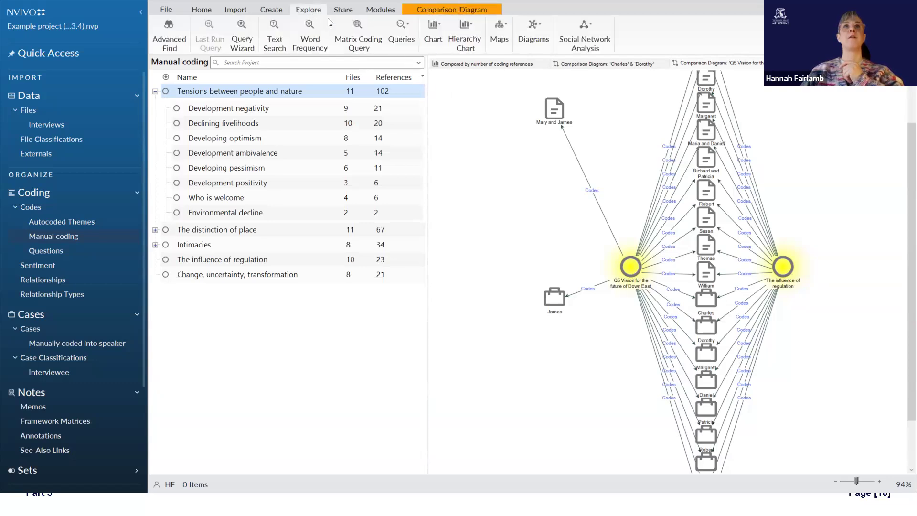
{"action": "left_click", "coordinate": [533, 34]}
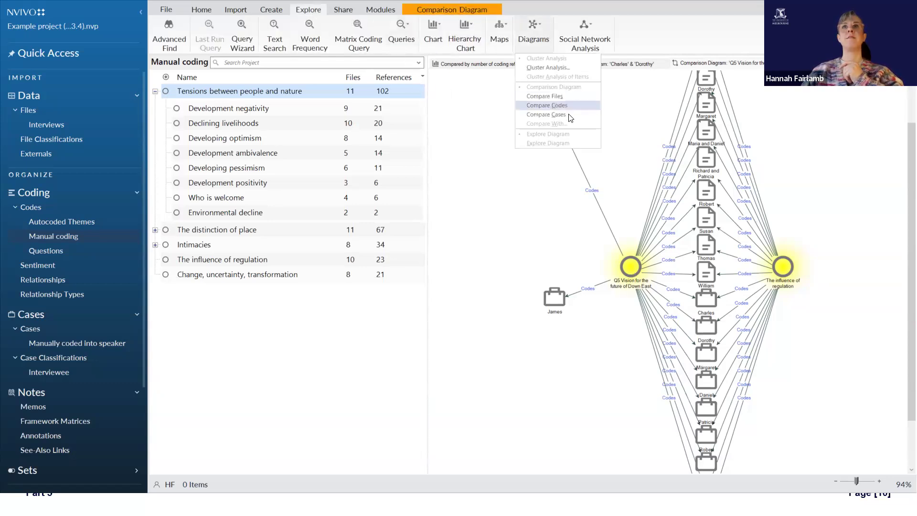
{"action": "left_click", "coordinate": [538, 211]}
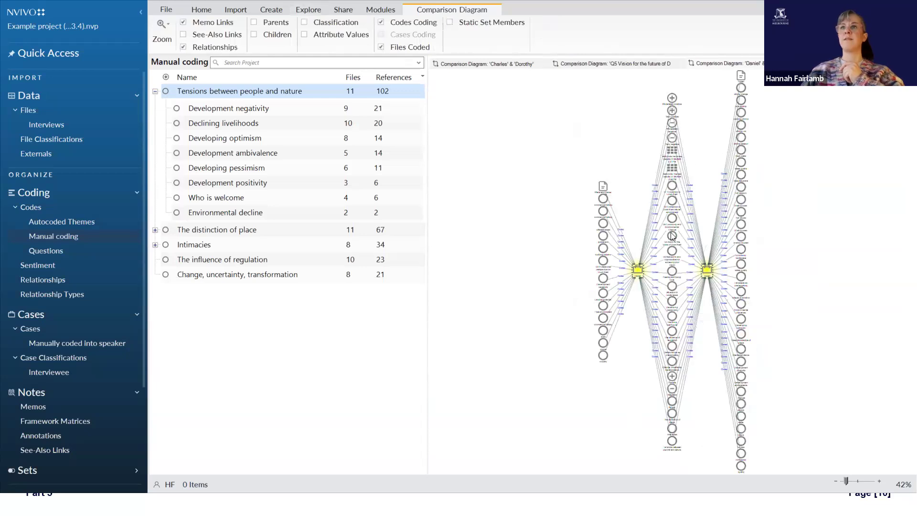
{"action": "left_click_drag", "start_coordinate": [846, 481], "coordinate": [857, 484]}
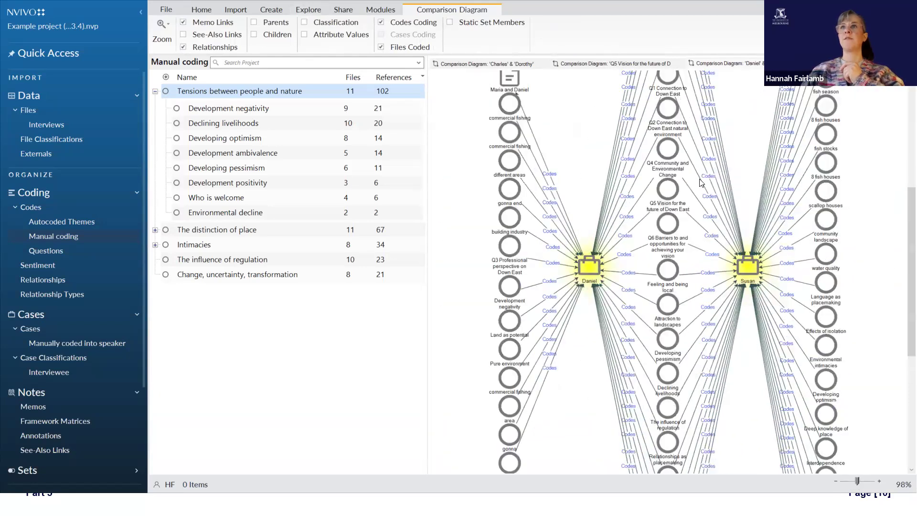
{"action": "scroll", "coordinate": [680, 116], "scroll_direction": "up", "scroll_amount": 3}
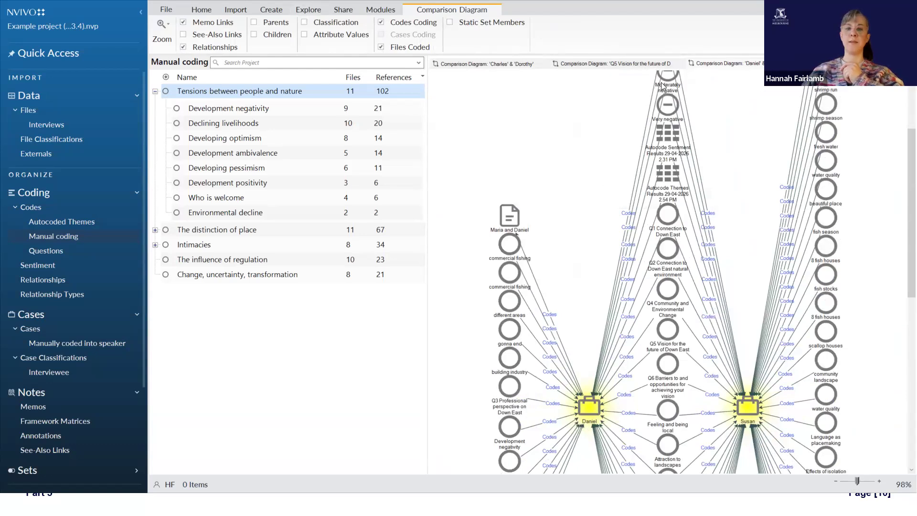
{"action": "scroll", "coordinate": [667, 110], "scroll_direction": "up", "scroll_amount": 3}
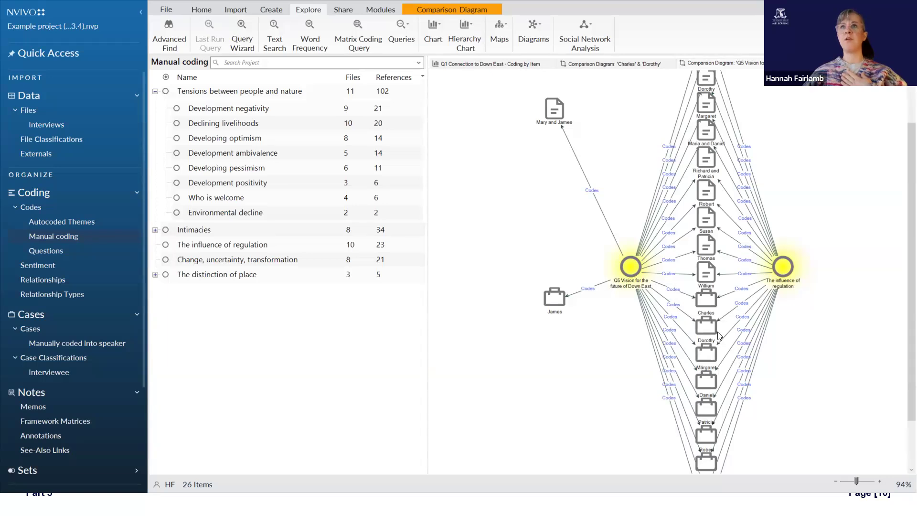
Step: Start a cluster analysis of Files, Externals & Memos and select Files as the items to cluster
{"action": "left_click", "coordinate": [522, 38]}
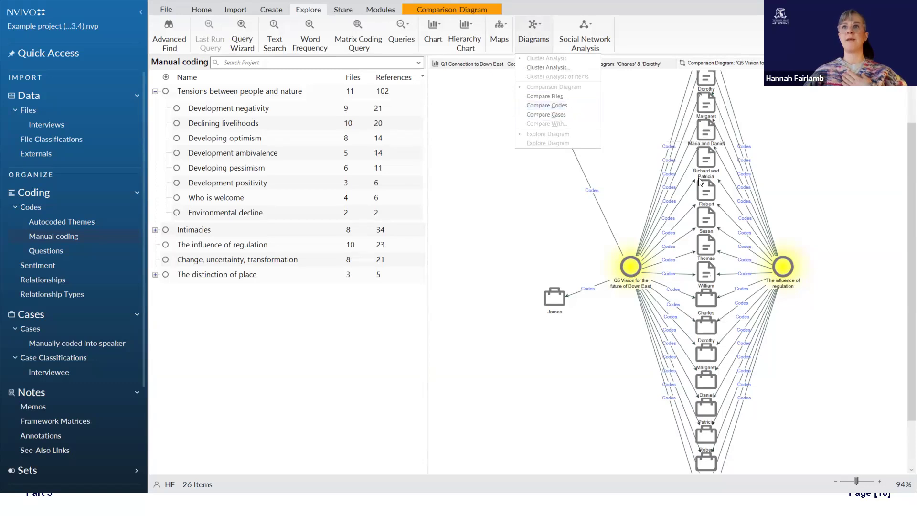
{"action": "left_click", "coordinate": [683, 162]}
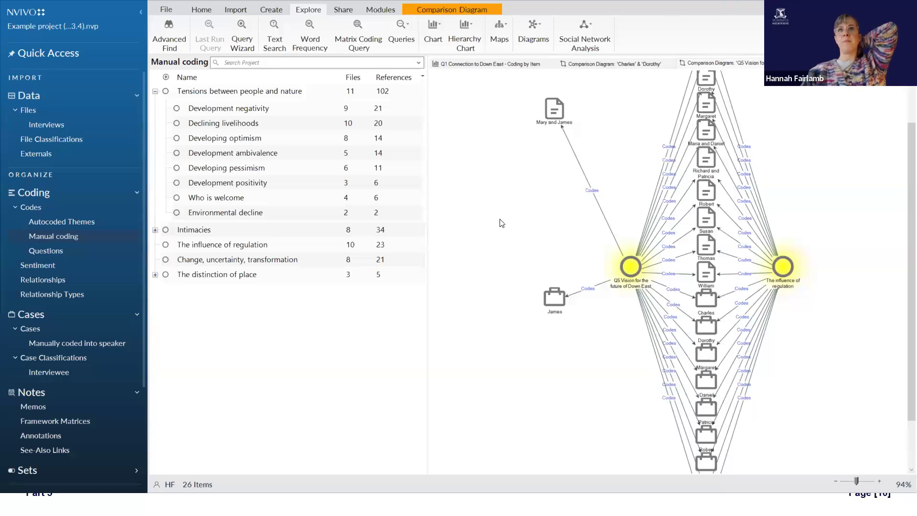
{"action": "left_click", "coordinate": [532, 41]}
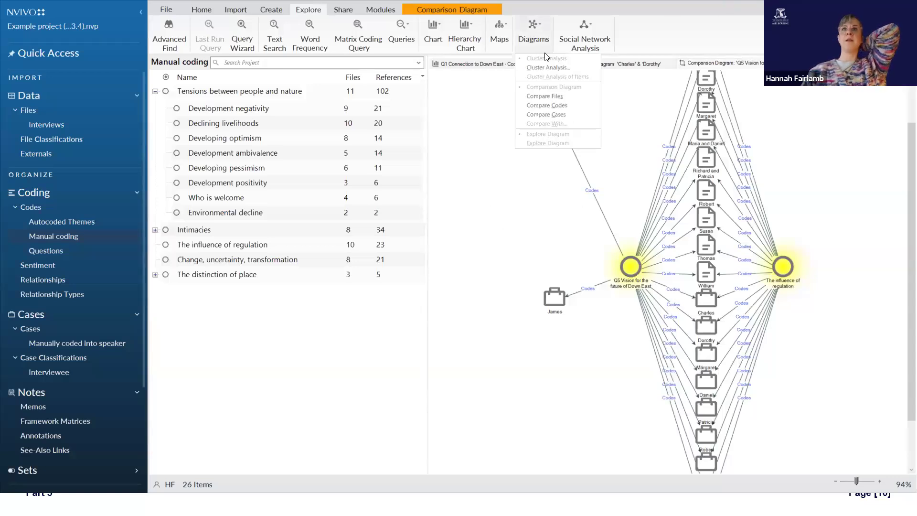
{"action": "left_click", "coordinate": [547, 67]}
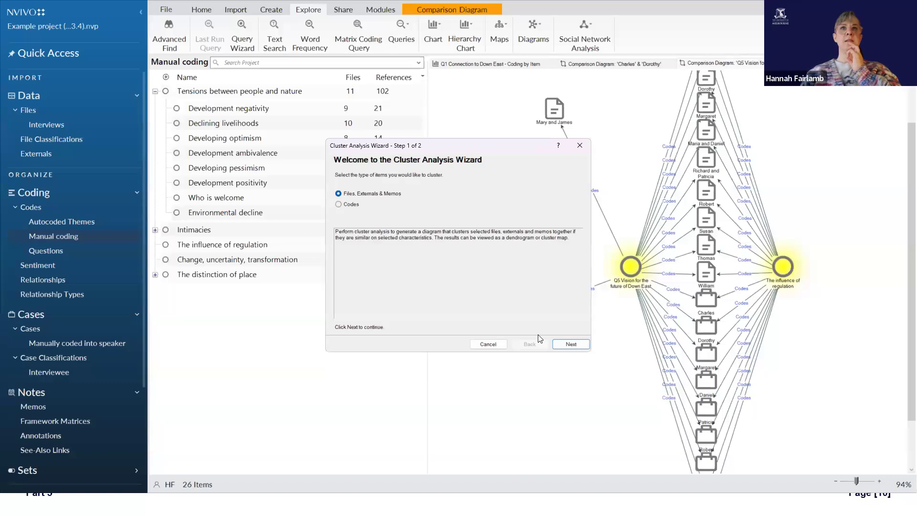
{"action": "left_click", "coordinate": [568, 344]}
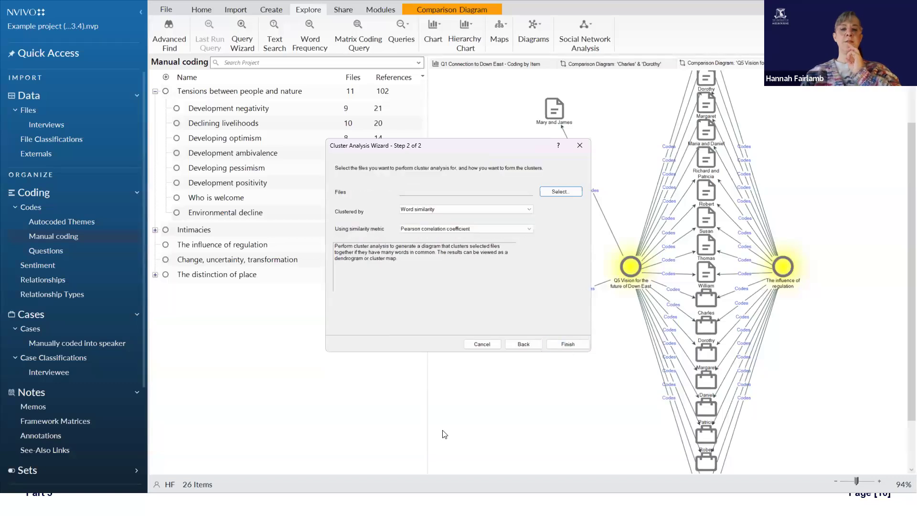
{"action": "left_click", "coordinate": [556, 193]}
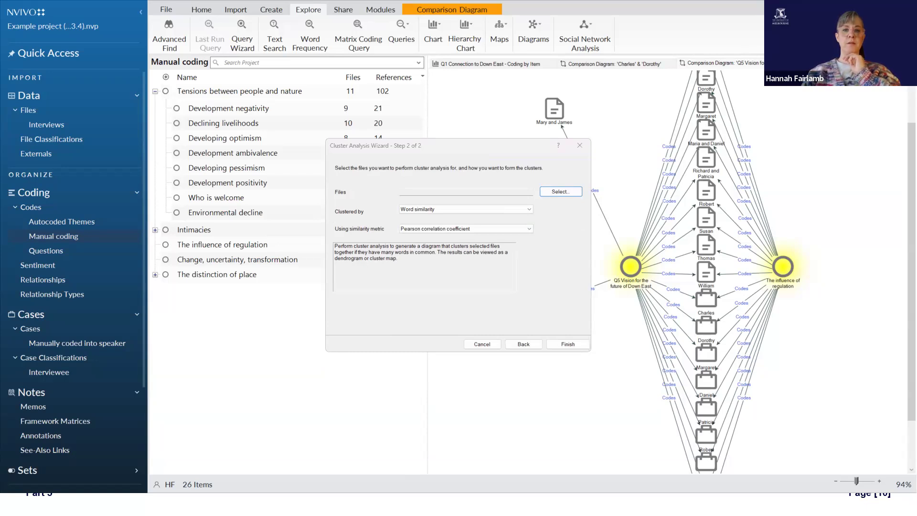
{"action": "left_click", "coordinate": [389, 450]}
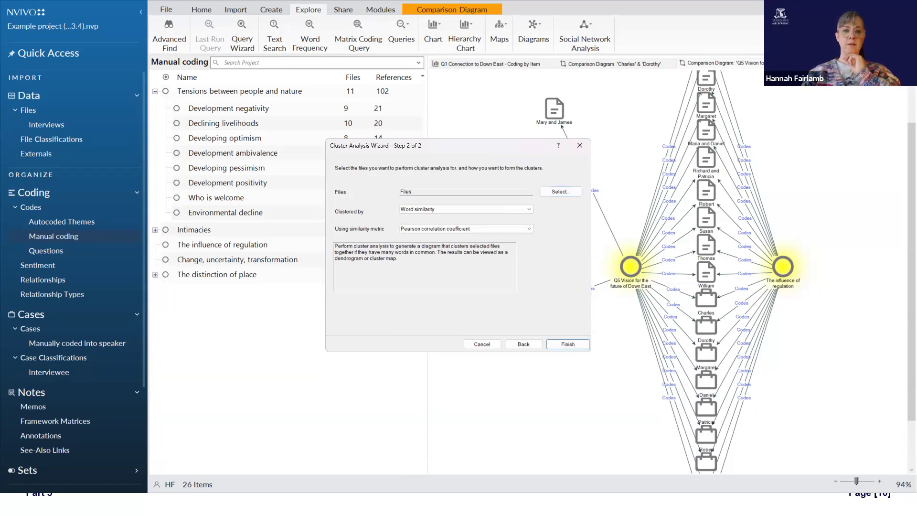
Step: Cluster the files by Coding similarity using Jaccard's coefficient and generate the cluster diagram
{"action": "left_click", "coordinate": [473, 210]}
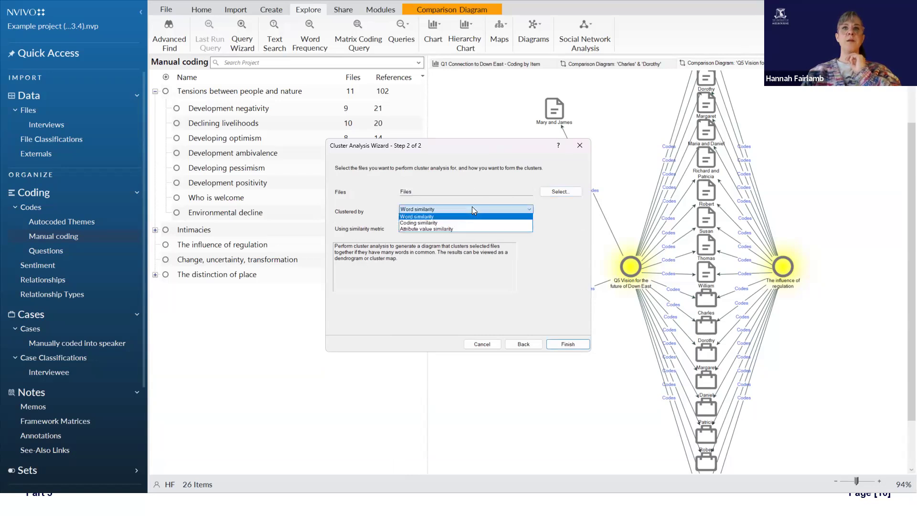
{"action": "left_click", "coordinate": [431, 224]}
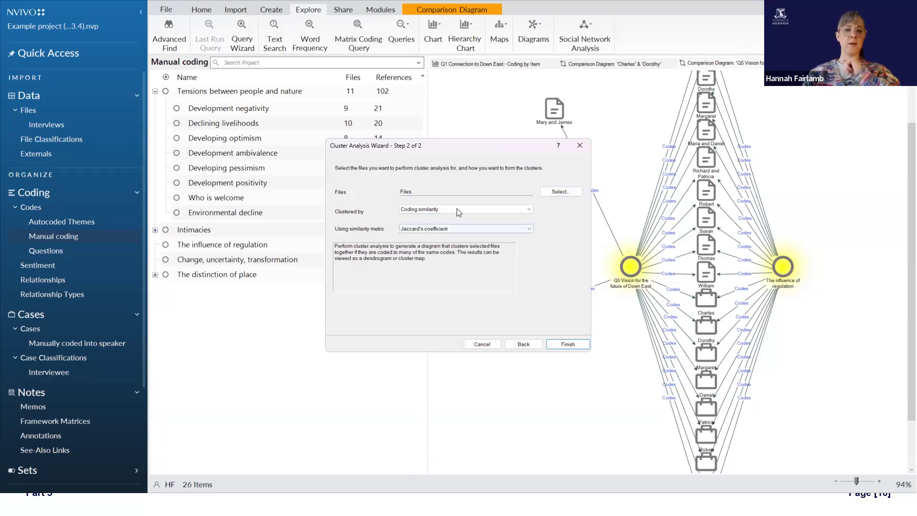
{"action": "left_click", "coordinate": [486, 228]}
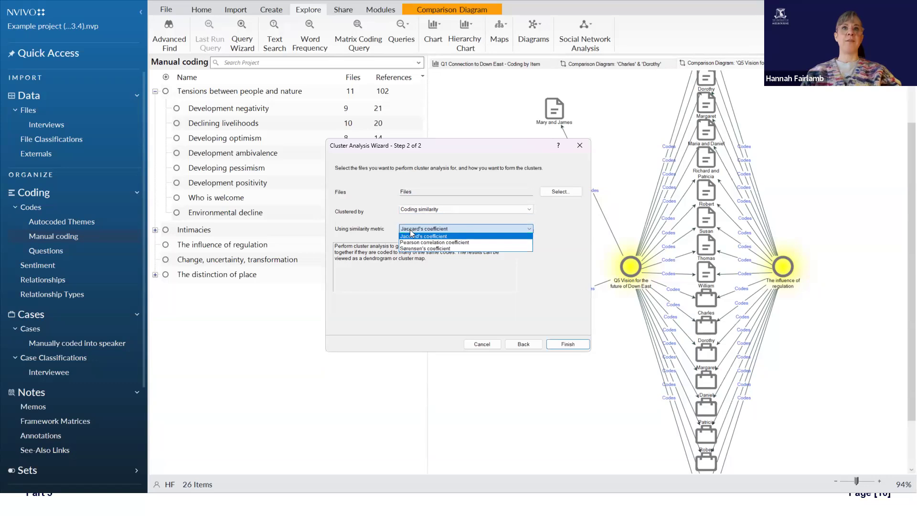
{"action": "left_click", "coordinate": [486, 234]}
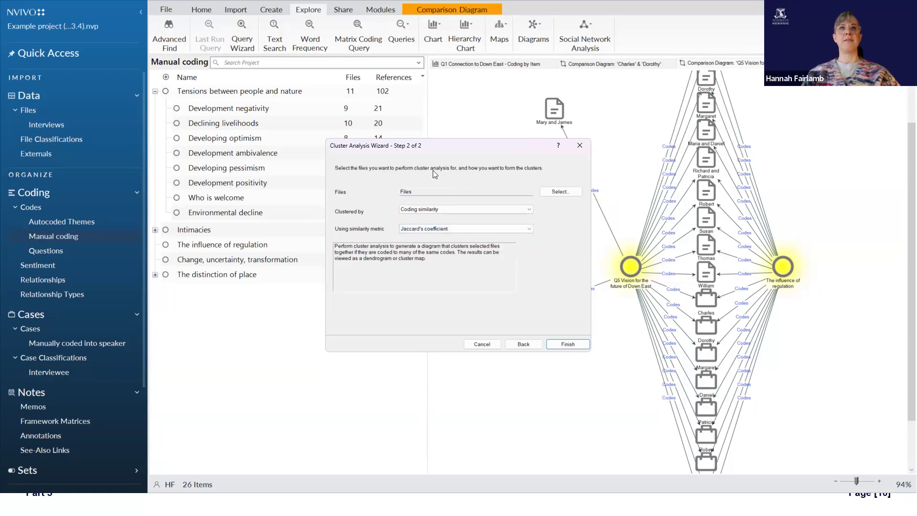
{"action": "left_click", "coordinate": [452, 228]}
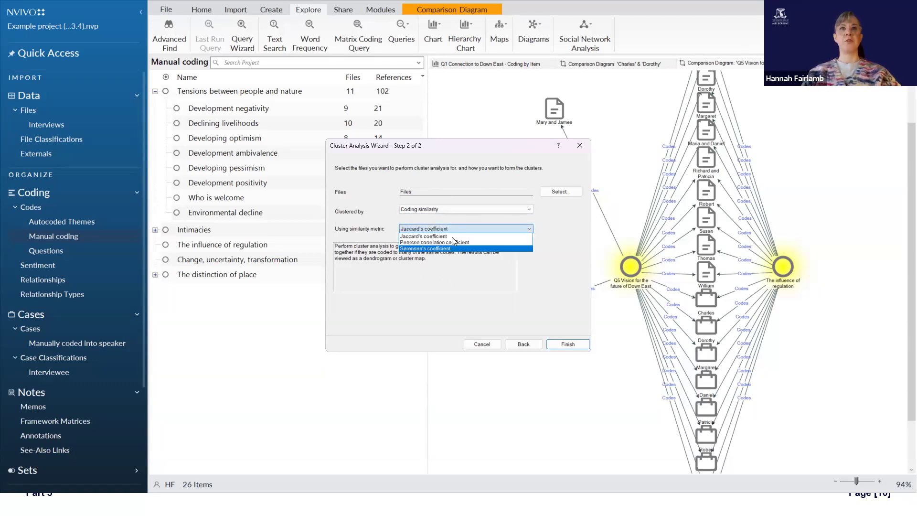
{"action": "left_click", "coordinate": [569, 344]}
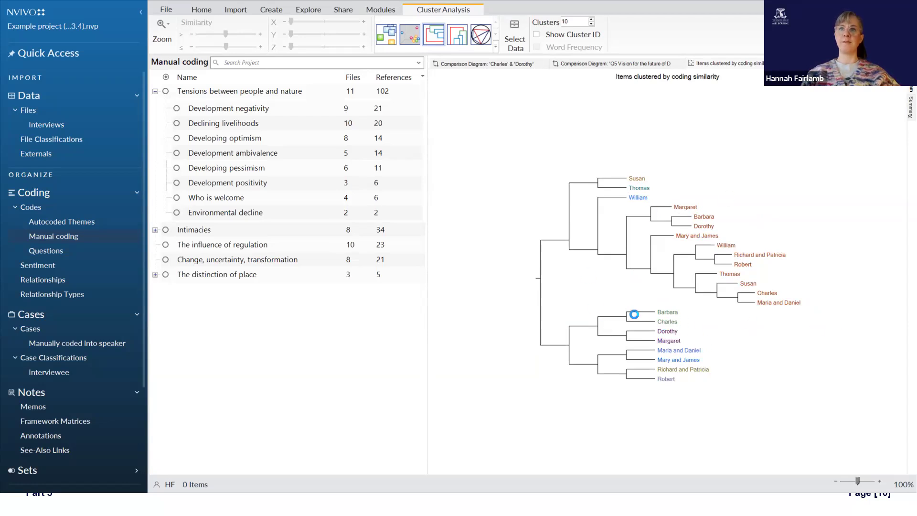
Step: Review the summary of Jaccard's coefficients and view the coding similarity clusters as a rotated 3D Cluster Map
{"action": "left_click", "coordinate": [910, 107]}
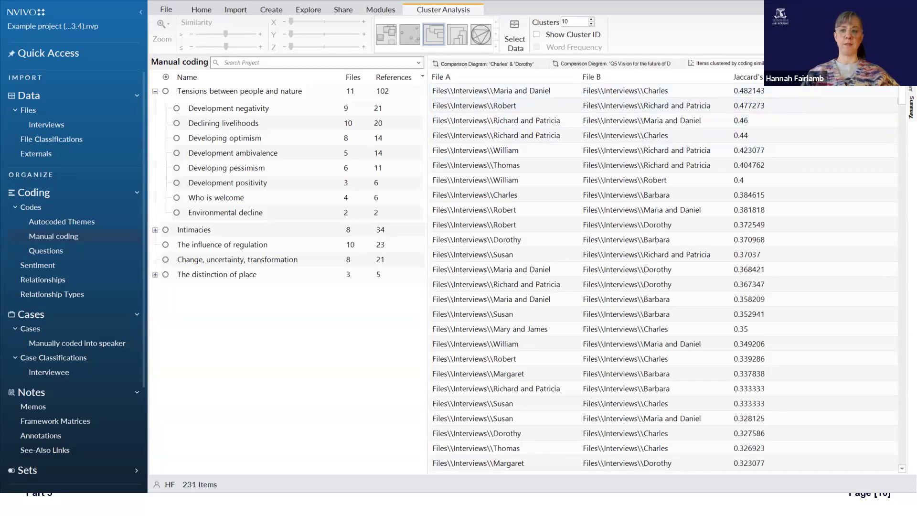
{"action": "left_click", "coordinate": [911, 82]}
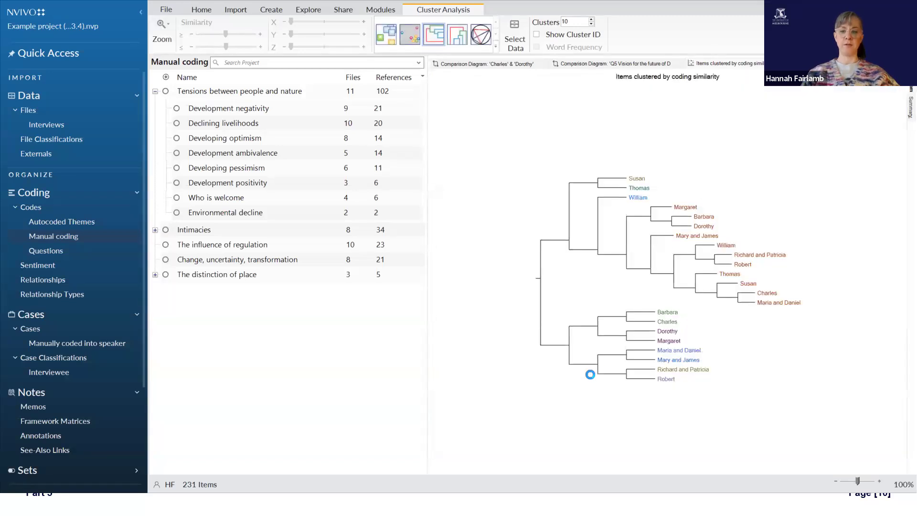
{"action": "left_click", "coordinate": [405, 45]}
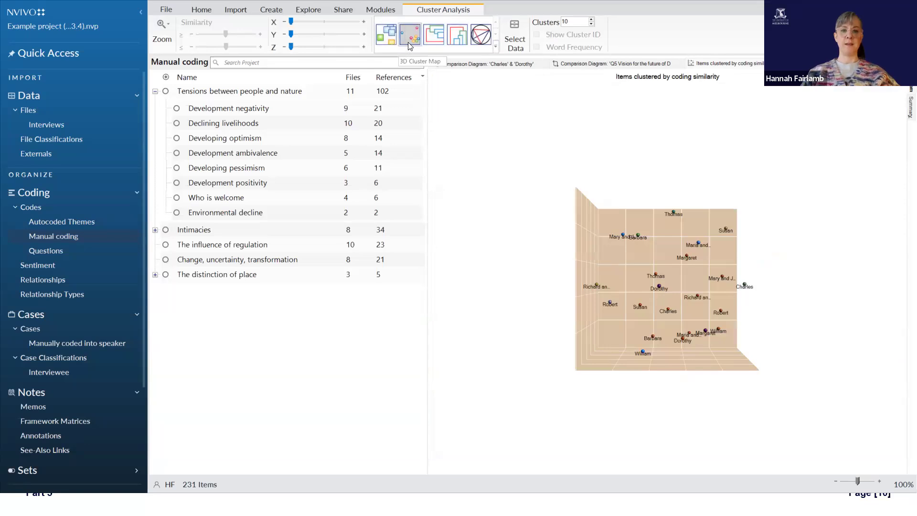
{"action": "left_click_drag", "start_coordinate": [597, 407], "coordinate": [597, 382]}
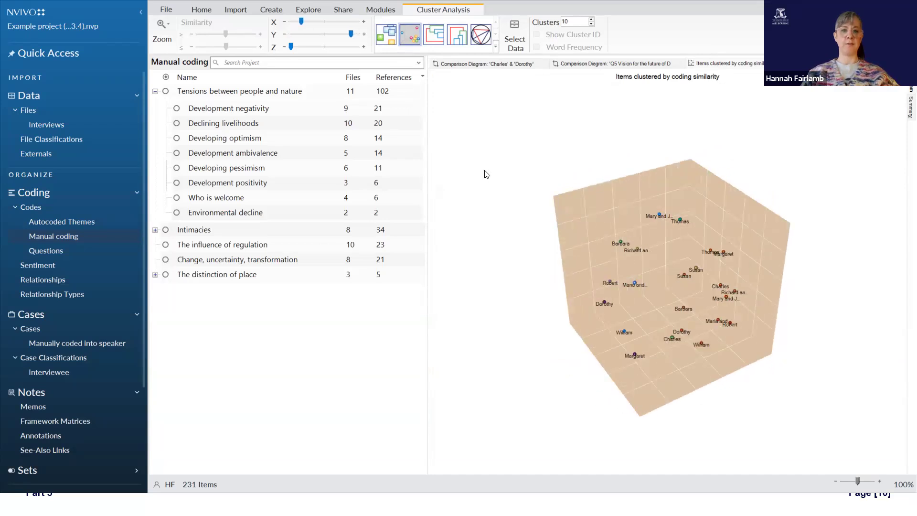
Step: View the coding similarity clusters as a Horizontal Dendrogram and as a 2D Cluster Map reduced to 47%
{"action": "left_click", "coordinate": [434, 34]}
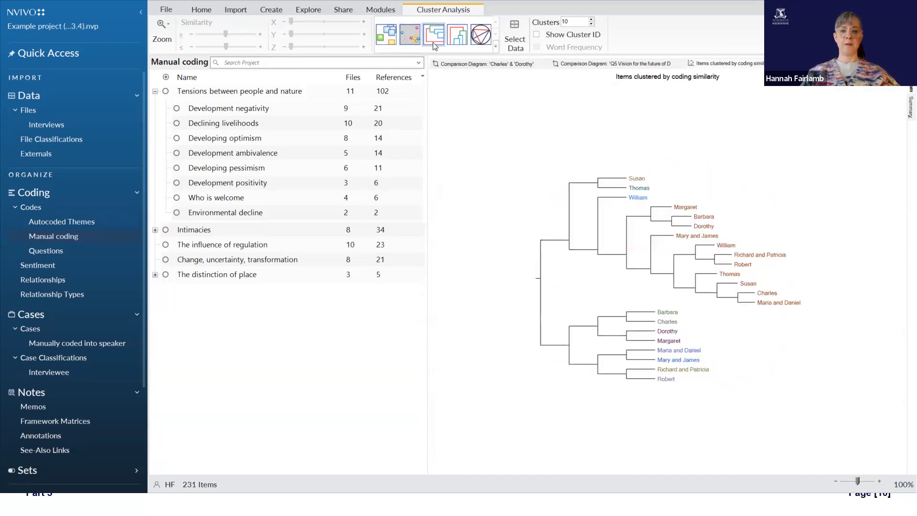
{"action": "left_click", "coordinate": [385, 35]}
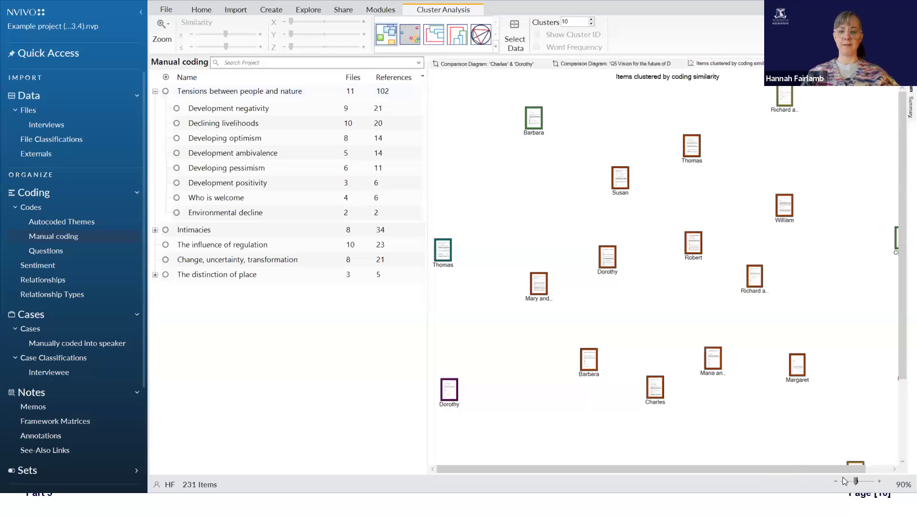
{"action": "mouse_move", "coordinate": [858, 486]}
{"action": "left_mouse_down"}
{"action": "mouse_move", "coordinate": [850, 491]}
{"action": "mouse_move", "coordinate": [836, 480]}
{"action": "left_mouse_up"}
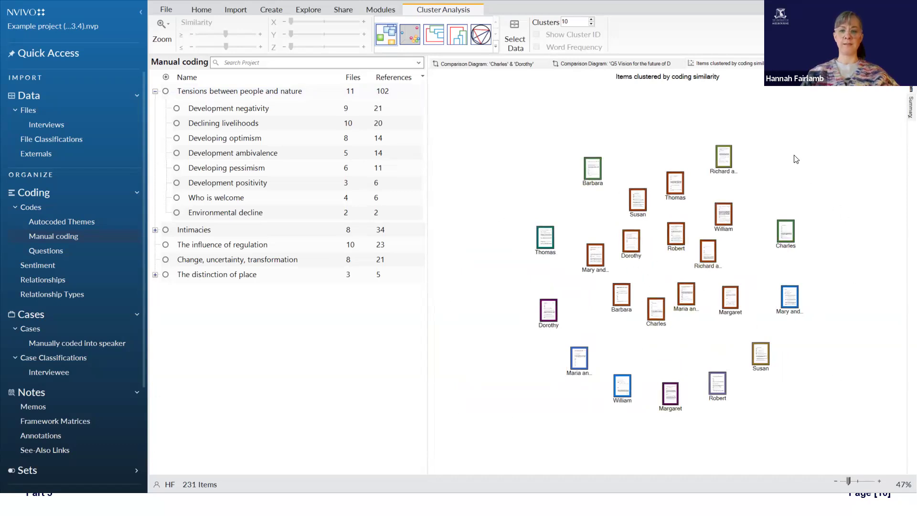
Step: View the clusters as a Vertical Dendrogram and a Circle Graph, and return to the Horizontal Dendrogram
{"action": "left_click", "coordinate": [458, 39]}
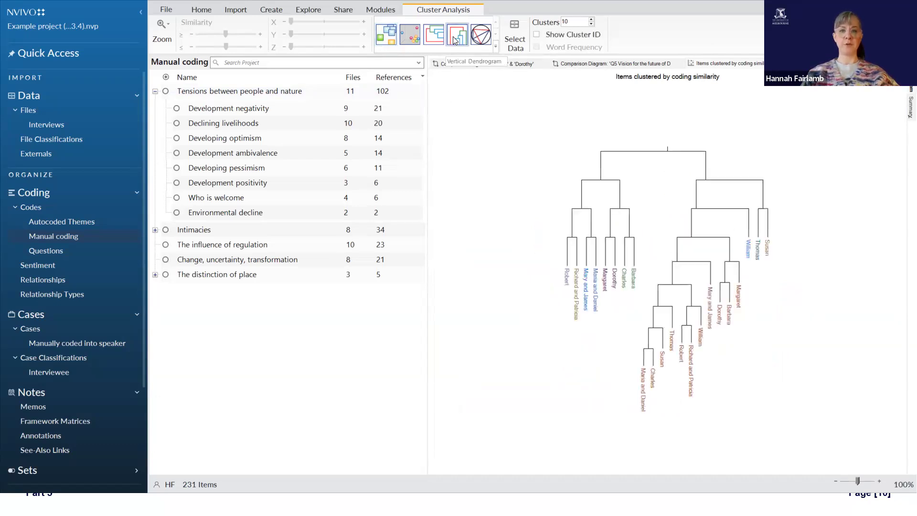
{"action": "left_click", "coordinate": [481, 37]}
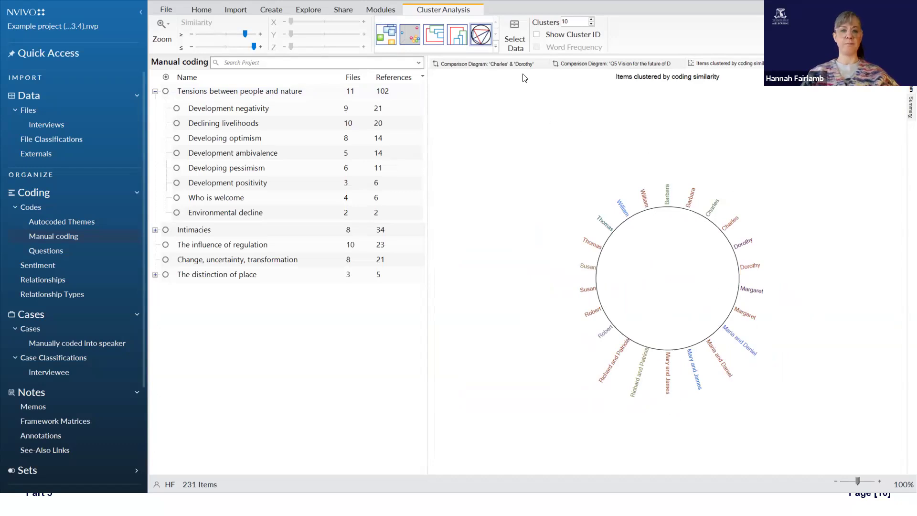
{"action": "left_click", "coordinate": [496, 46]}
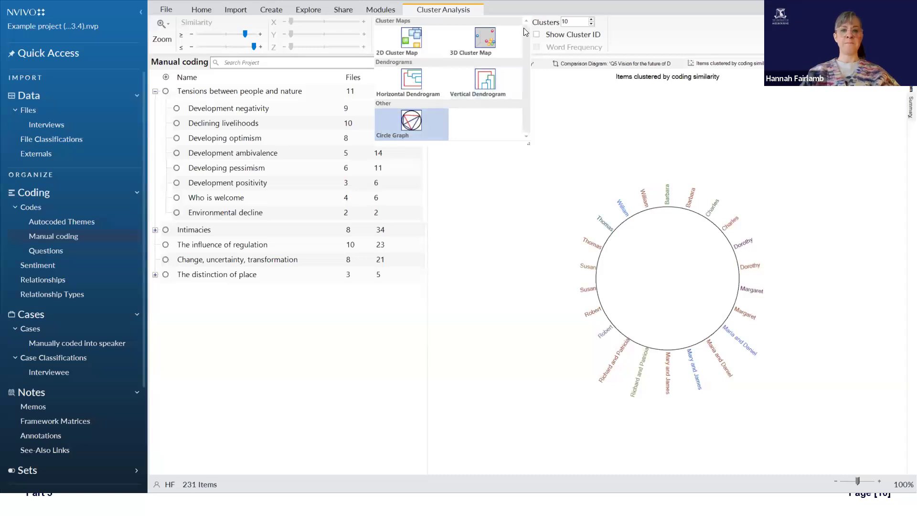
{"action": "left_click", "coordinate": [406, 83]}
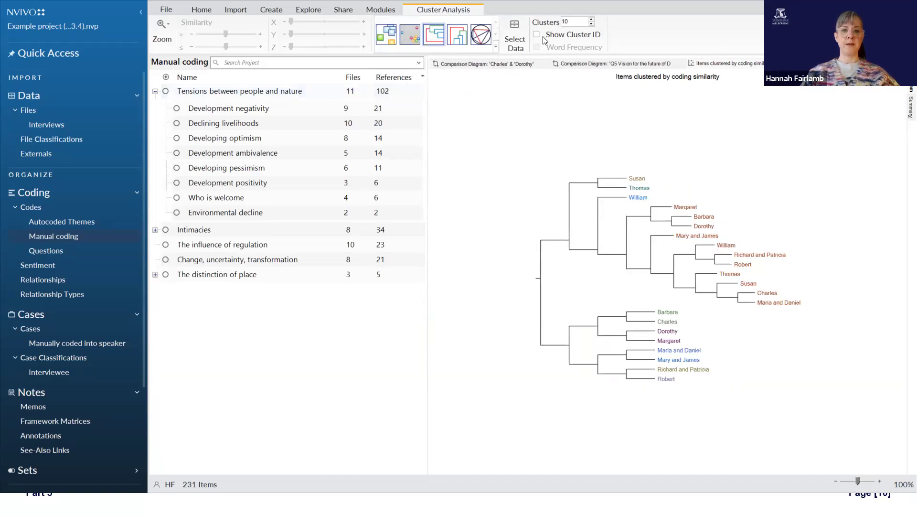
Step: Change the cluster analysis of the files to cluster by Word similarity
{"action": "left_click", "coordinate": [513, 40]}
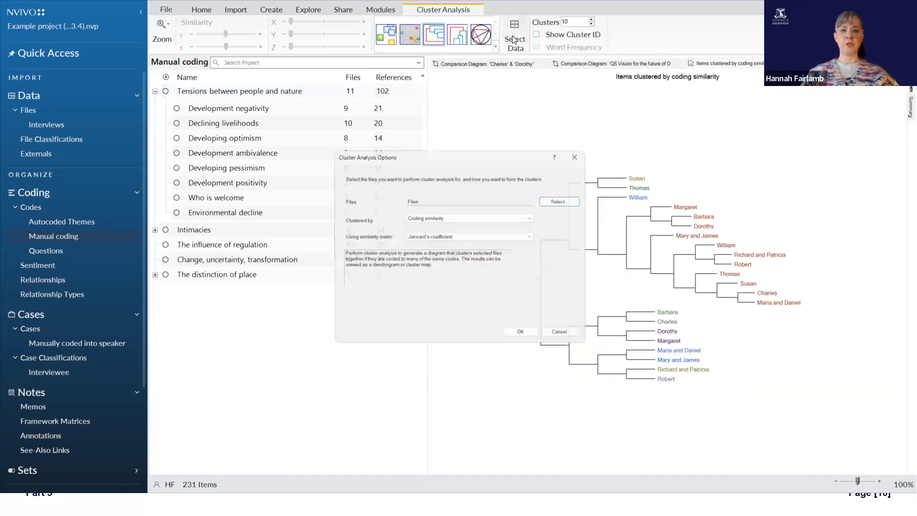
{"action": "left_click", "coordinate": [499, 216]}
{"action": "left_click", "coordinate": [498, 230]}
{"action": "left_click", "coordinate": [499, 216]}
{"action": "left_click", "coordinate": [498, 222]}
{"action": "left_click", "coordinate": [522, 335]}
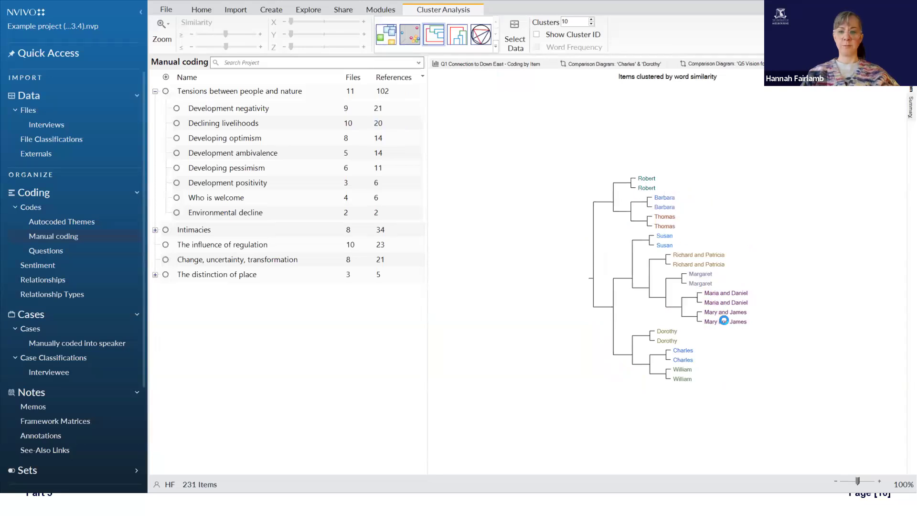
Step: Open the word similarity summary and sort the file pairs by Pearson correlation coefficient, lowest first
{"action": "left_click", "coordinate": [902, 107]}
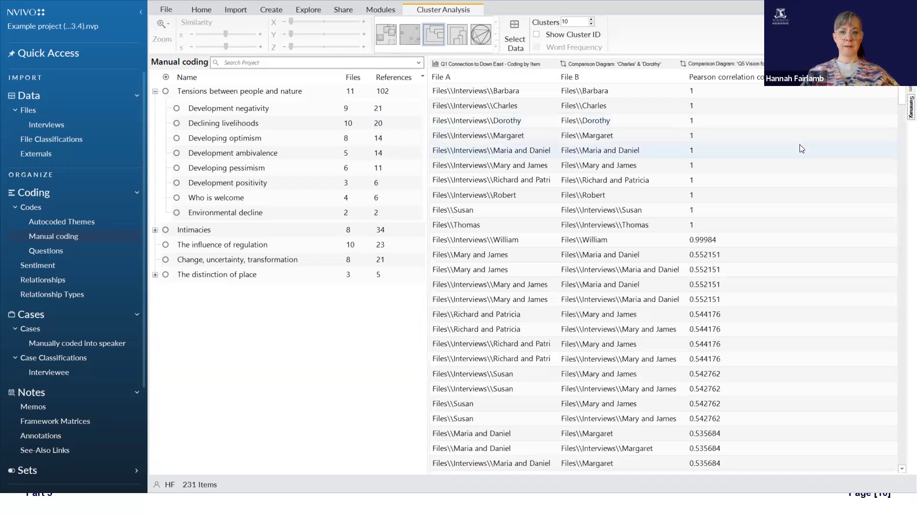
{"action": "left_click", "coordinate": [723, 78]}
{"action": "scroll", "coordinate": [712, 99], "scroll_direction": "up", "scroll_amount": 20}
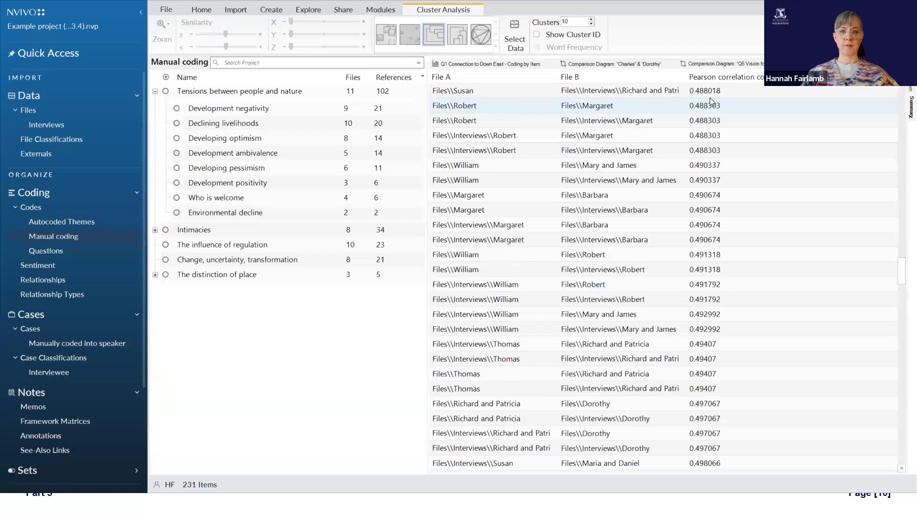
{"action": "scroll", "coordinate": [709, 98], "scroll_direction": "up", "scroll_amount": 20}
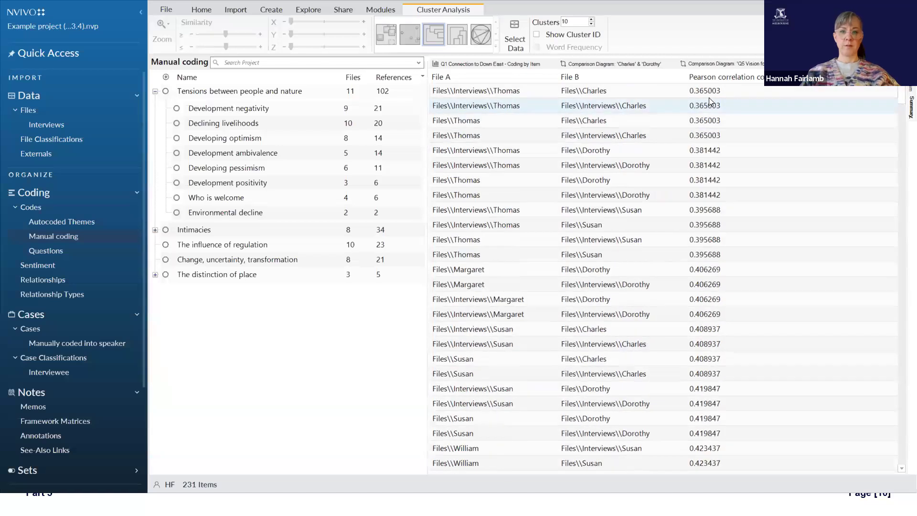
Step: Compare the Files folder with its Interviews subfolder and delete all eleven duplicate interview files from the Files folder
{"action": "left_click", "coordinate": [33, 112]}
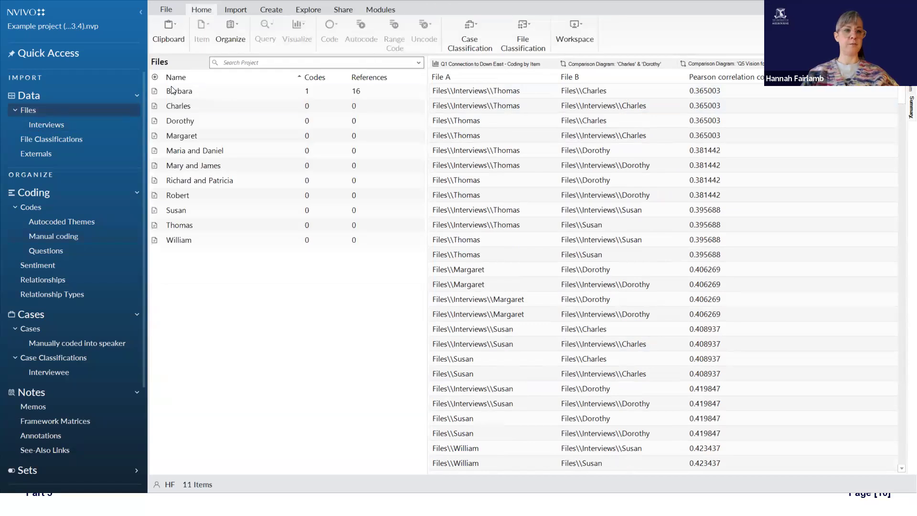
{"action": "left_click", "coordinate": [59, 124]}
{"action": "left_click", "coordinate": [63, 114]}
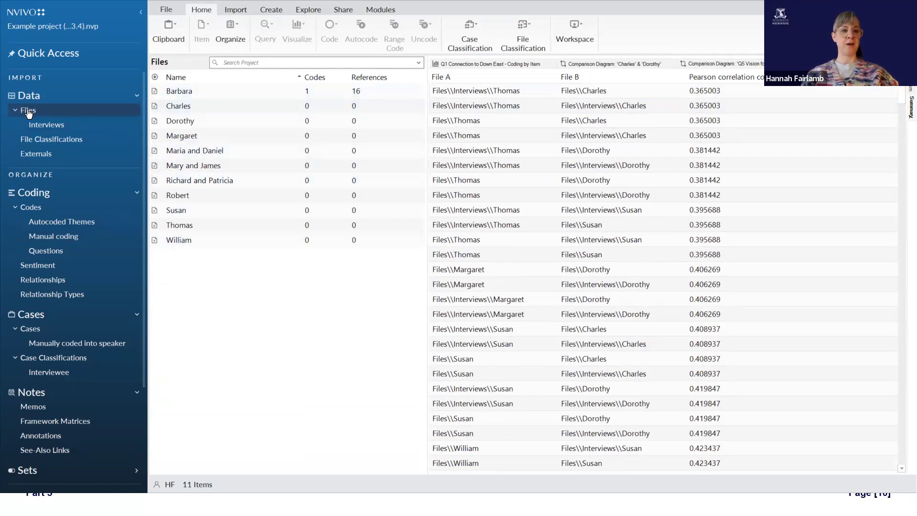
{"action": "left_click", "coordinate": [43, 126]}
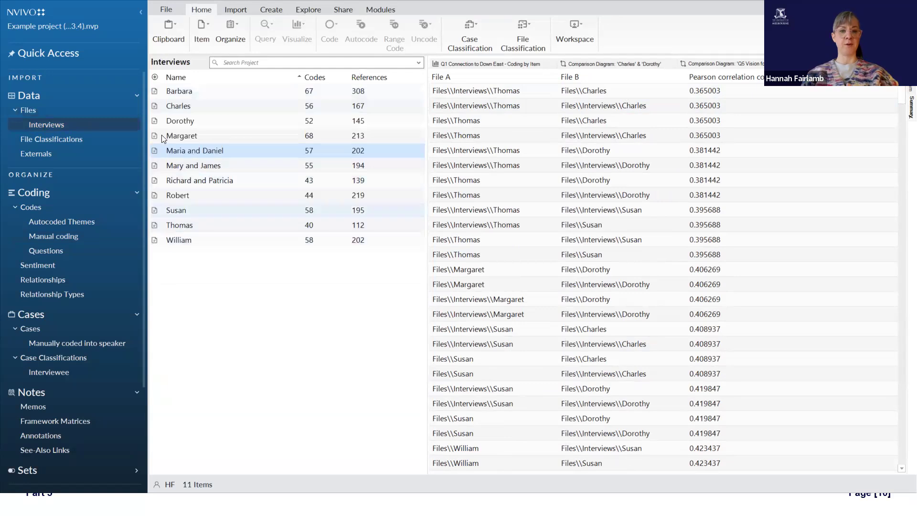
{"action": "left_click", "coordinate": [90, 110]}
{"action": "left_click", "coordinate": [200, 94]}
{"action": "left_click", "coordinate": [224, 242], "text": "shift"}
{"action": "right_click", "coordinate": [234, 182]}
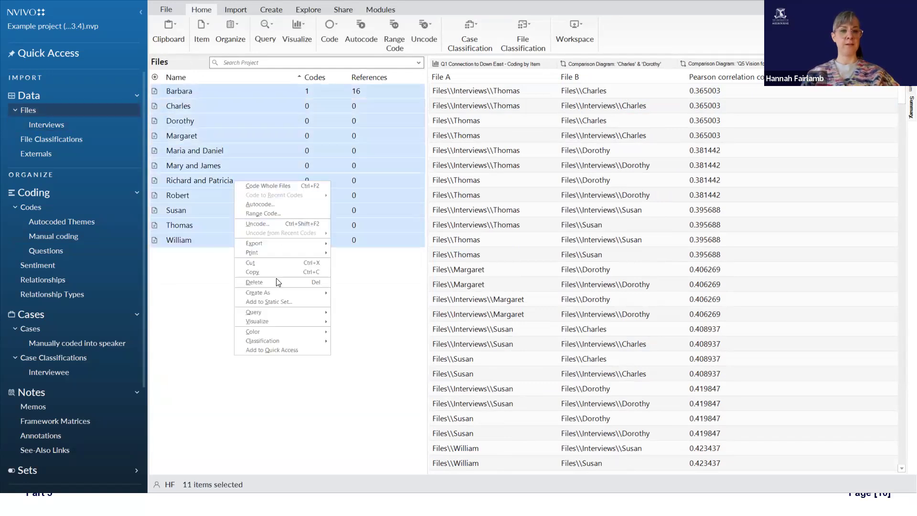
{"action": "left_click", "coordinate": [278, 283]}
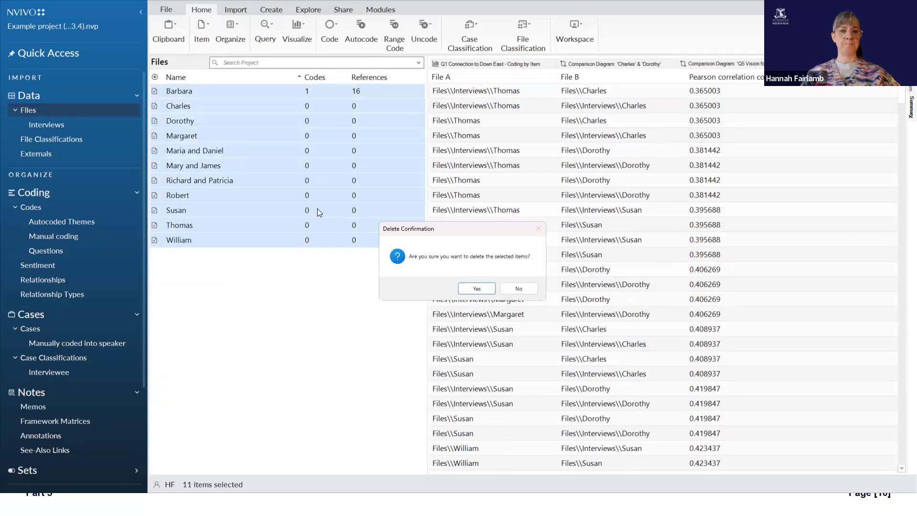
{"action": "left_click", "coordinate": [482, 289]}
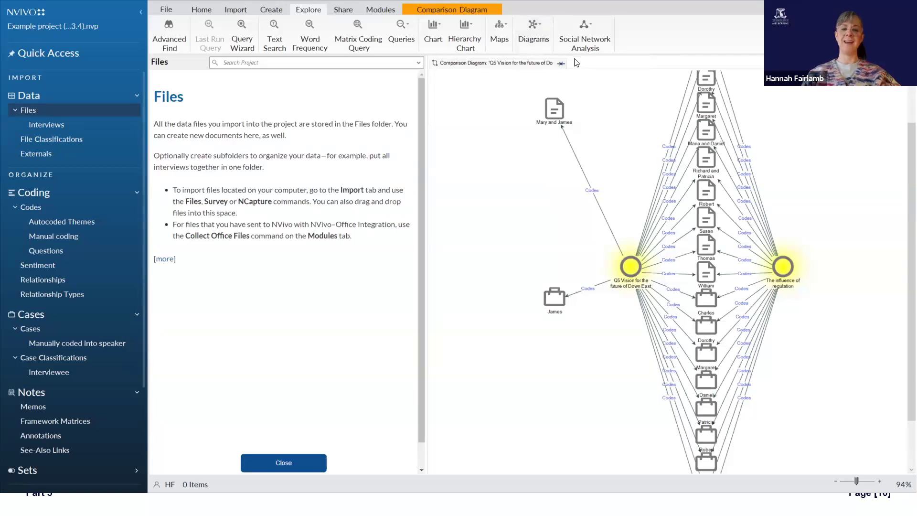
Step: Create a cluster analysis of the files by Word similarity with the Pearson correlation coefficient, check its summary, and return to the diagram
{"action": "left_click", "coordinate": [548, 36]}
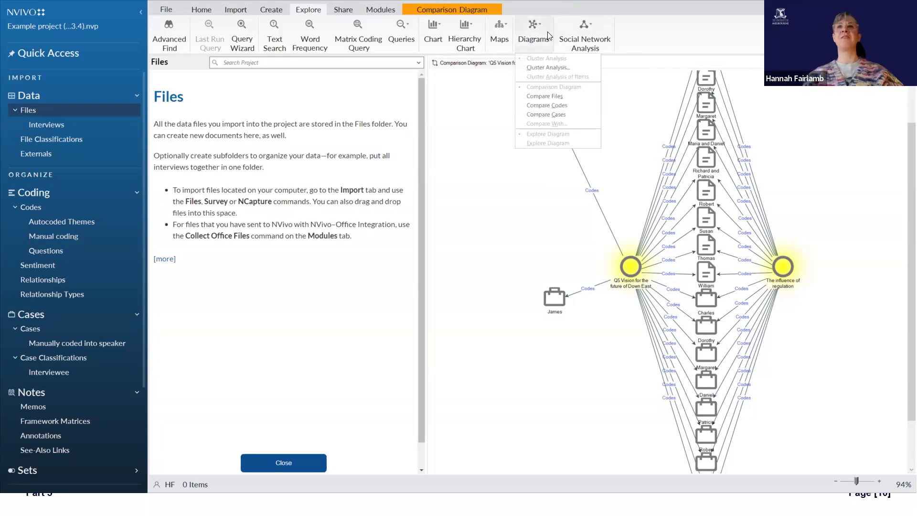
{"action": "left_click", "coordinate": [561, 68]}
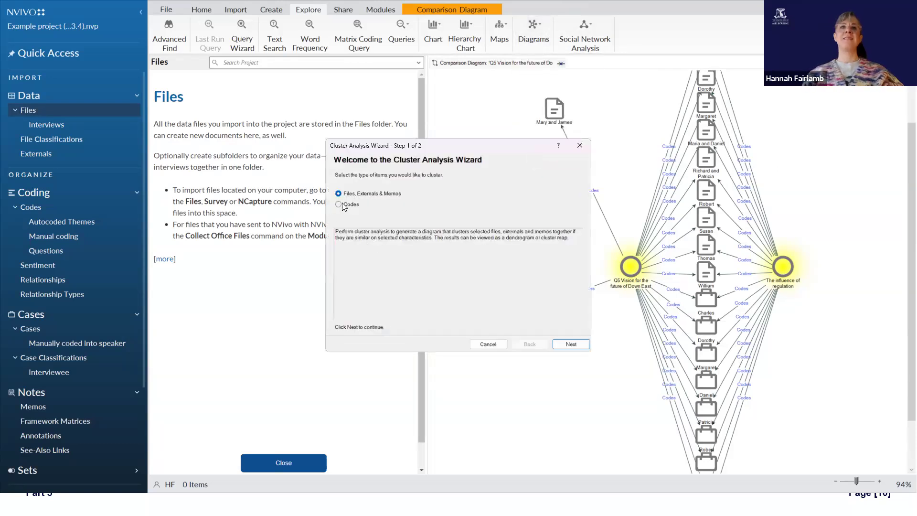
{"action": "left_click", "coordinate": [576, 342]}
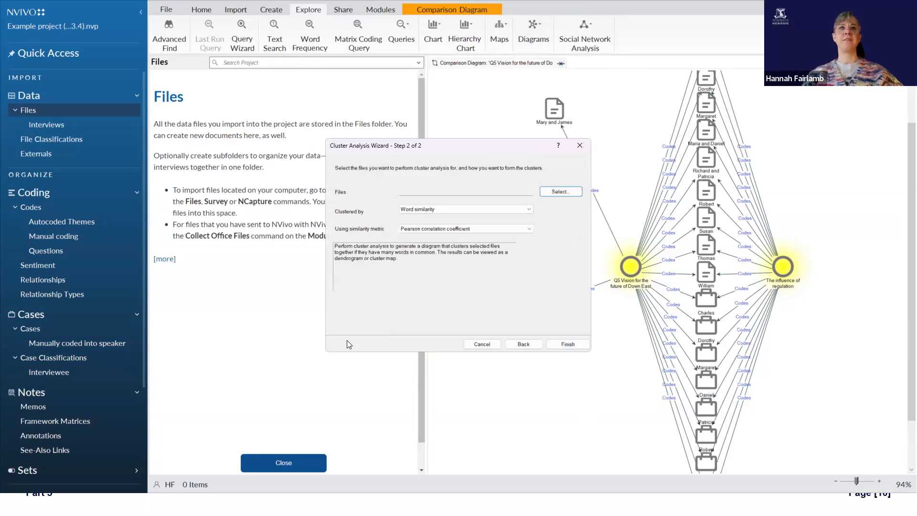
{"action": "left_click", "coordinate": [562, 192]}
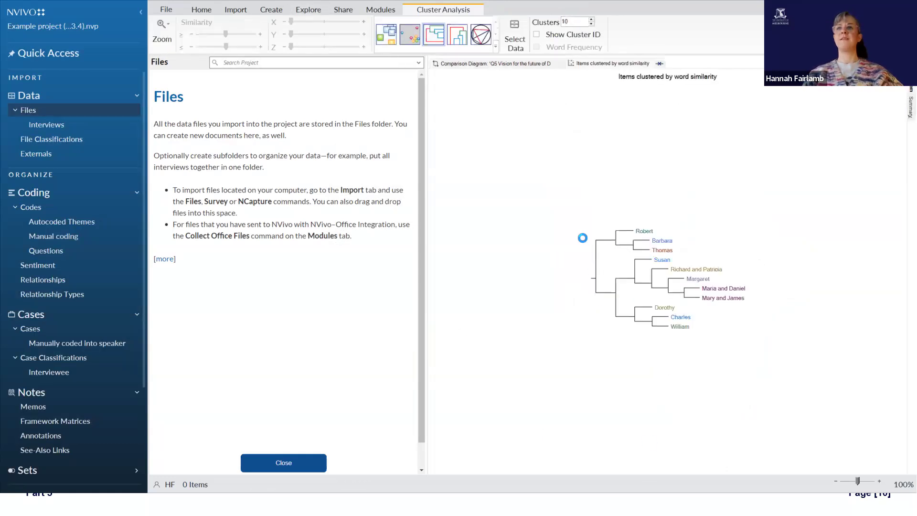
{"action": "left_click", "coordinate": [904, 108]}
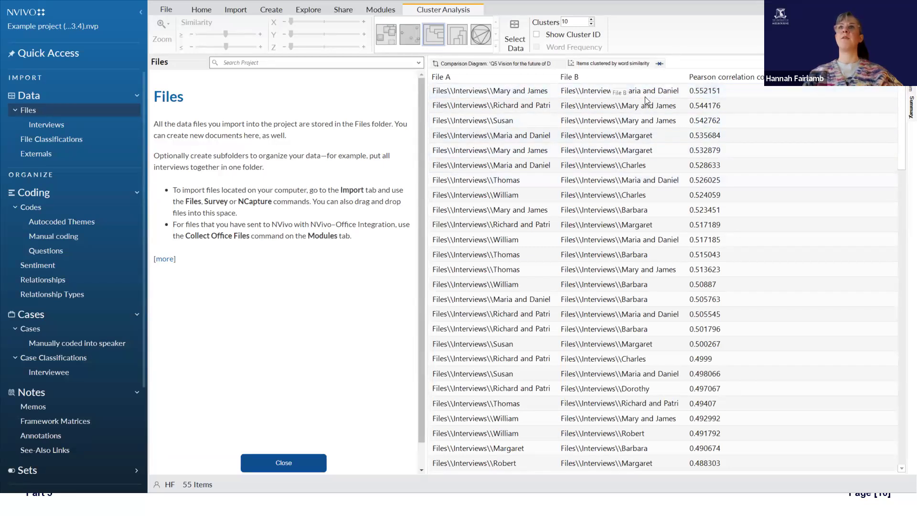
{"action": "left_click", "coordinate": [910, 84]}
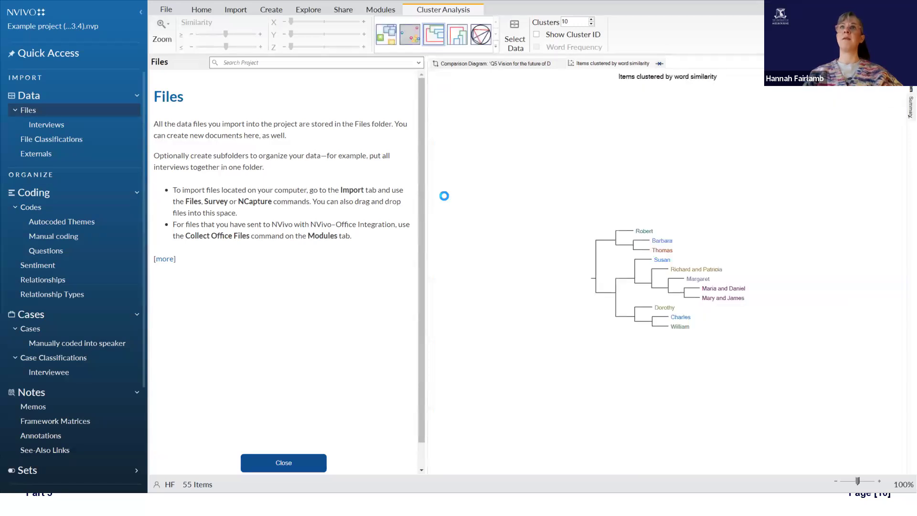
Step: Change the cluster analysis of the files to Coding similarity with Jaccard's coefficient
{"action": "left_click", "coordinate": [513, 40]}
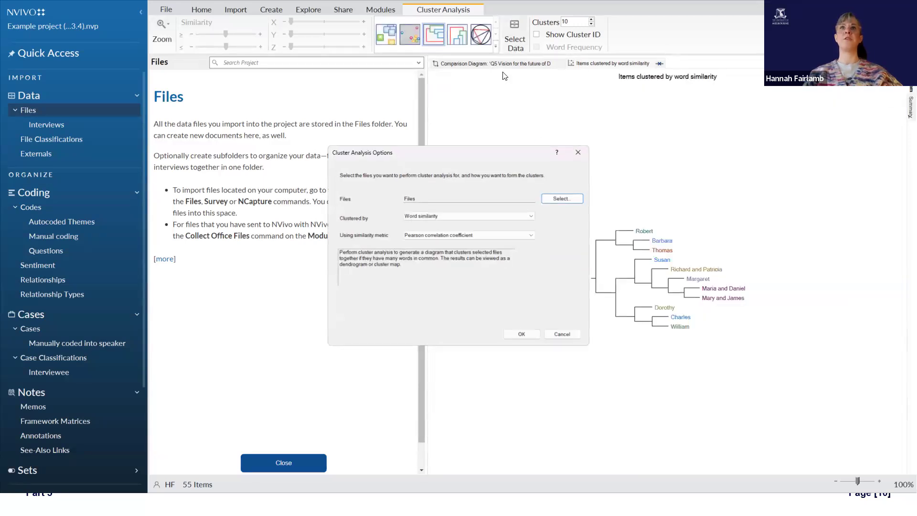
{"action": "left_click", "coordinate": [462, 216]}
{"action": "left_click", "coordinate": [463, 229]}
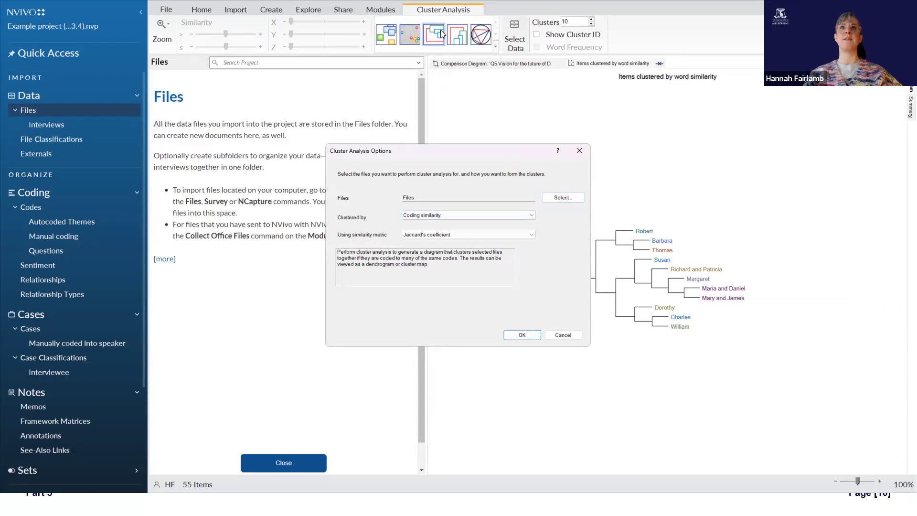
{"action": "left_click", "coordinate": [522, 335]}
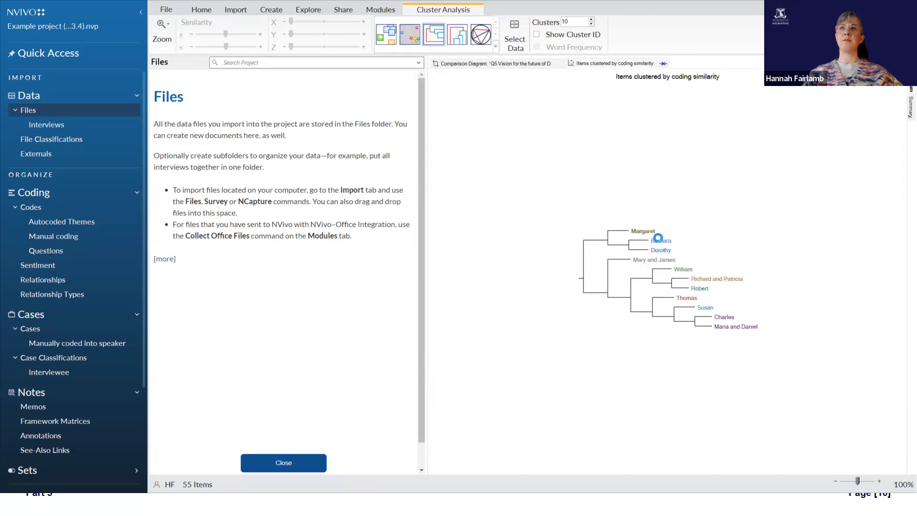
Step: View the coding similarity clusters as a Circle Graph and as a 2D Cluster Map reduced to 34%
{"action": "left_click", "coordinate": [480, 34]}
{"action": "left_click", "coordinate": [390, 42]}
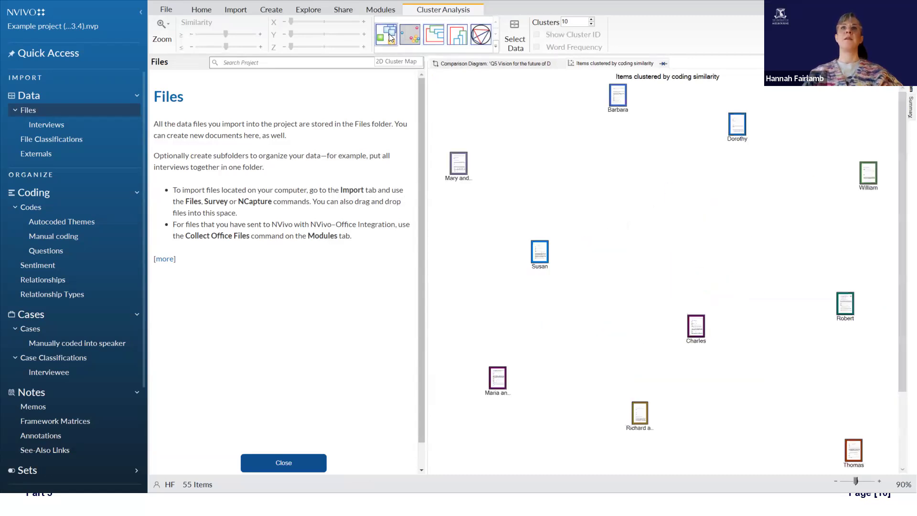
{"action": "left_click_drag", "start_coordinate": [853, 480], "coordinate": [844, 481]}
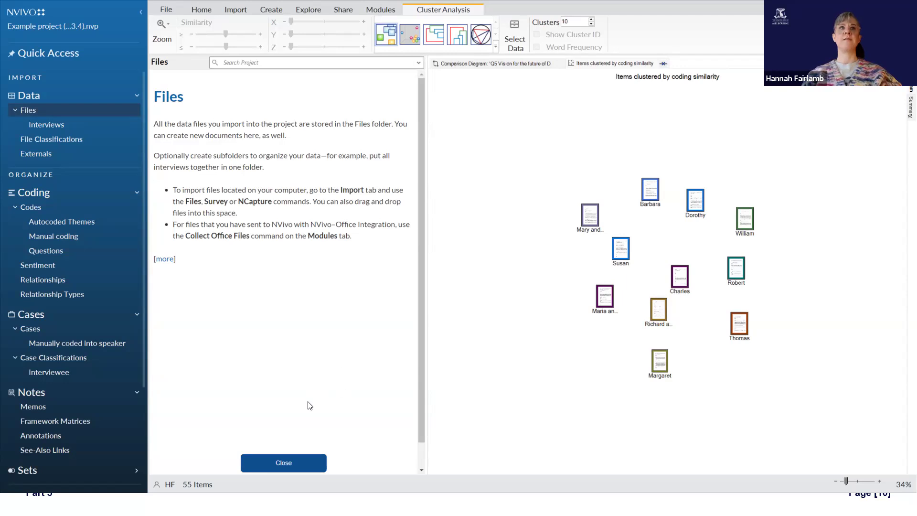
Step: Close the Files introduction page and review the data and similarity options of the cluster analysis without changing them
{"action": "left_click", "coordinate": [307, 463]}
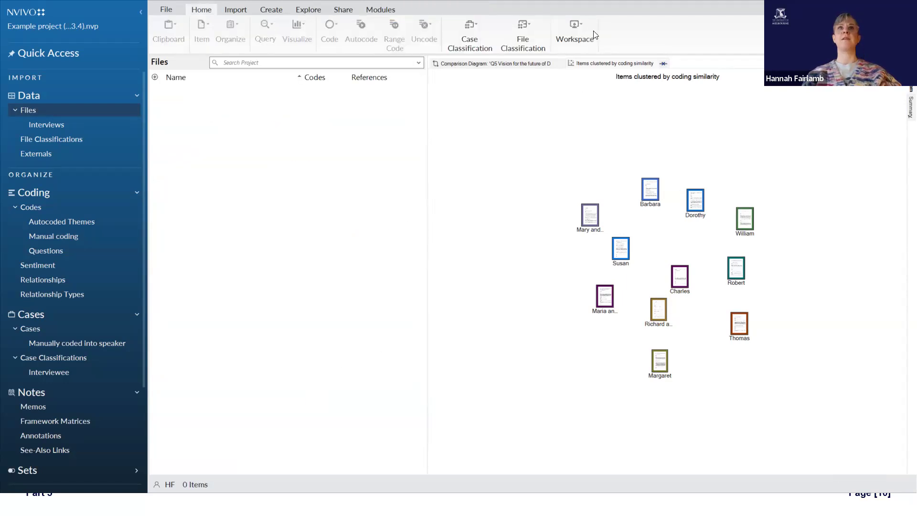
{"action": "left_click", "coordinate": [472, 154]}
{"action": "left_click", "coordinate": [515, 37]}
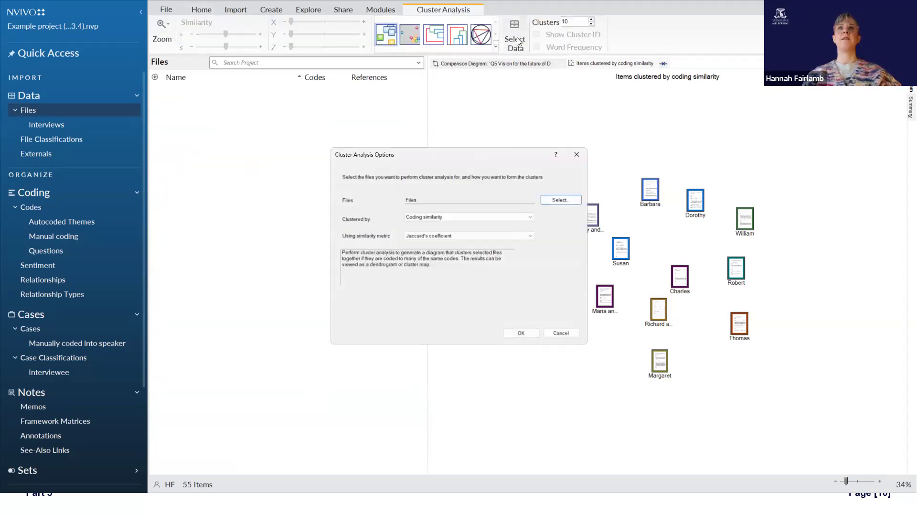
{"action": "left_click", "coordinate": [421, 200]}
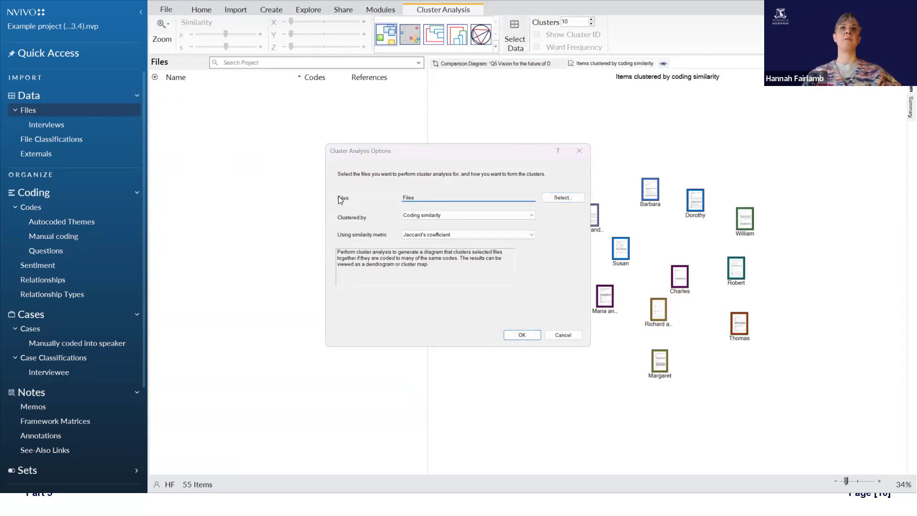
{"action": "left_click", "coordinate": [563, 336]}
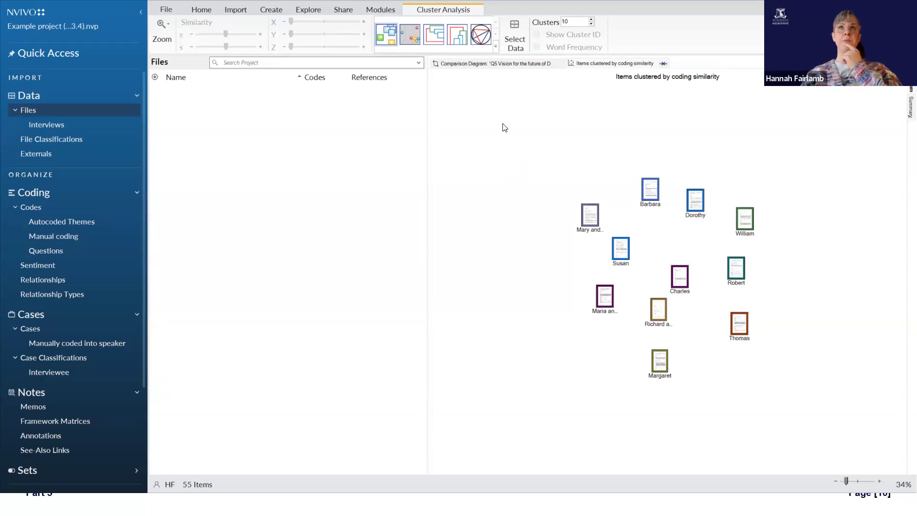
Step: Create a Compare Cases diagram of the fourth and eleventh cases listed in the Manually coded into speaker folder
{"action": "left_click", "coordinate": [310, 10]}
{"action": "left_click", "coordinate": [520, 43]}
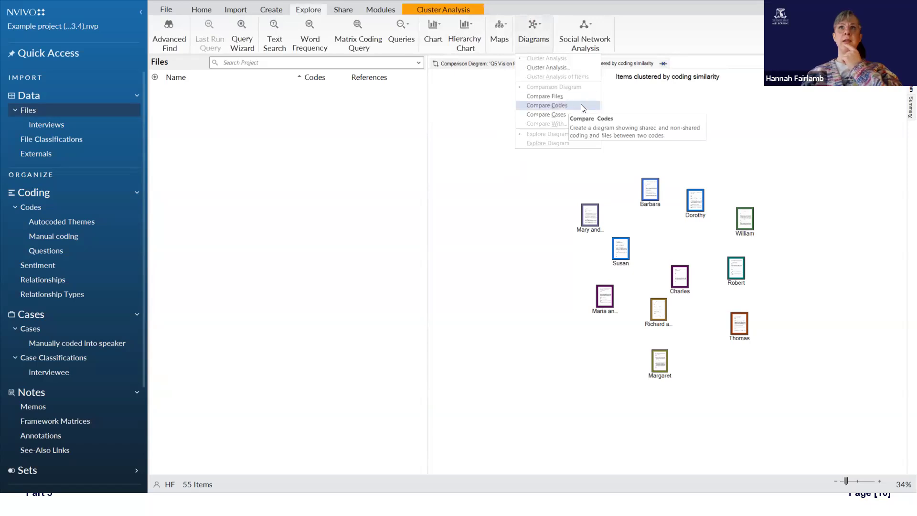
{"action": "left_click", "coordinate": [556, 193]}
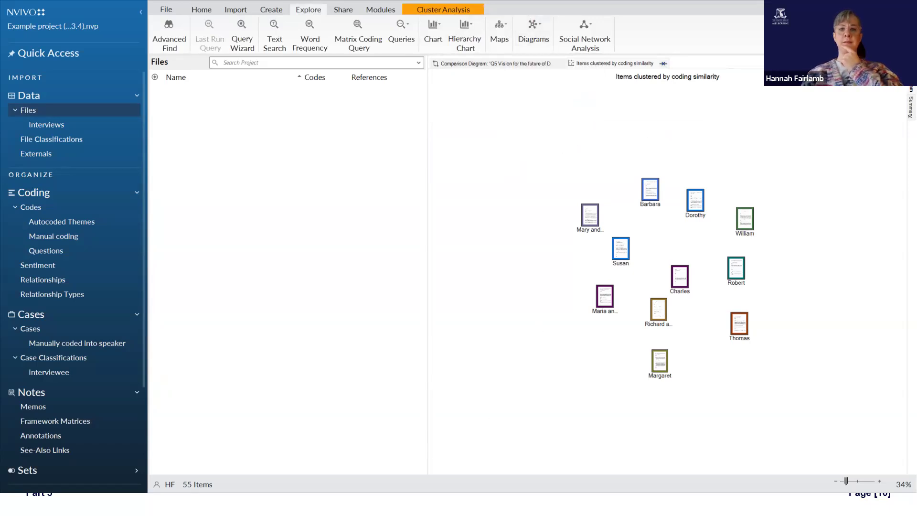
{"action": "left_click", "coordinate": [249, 231]}
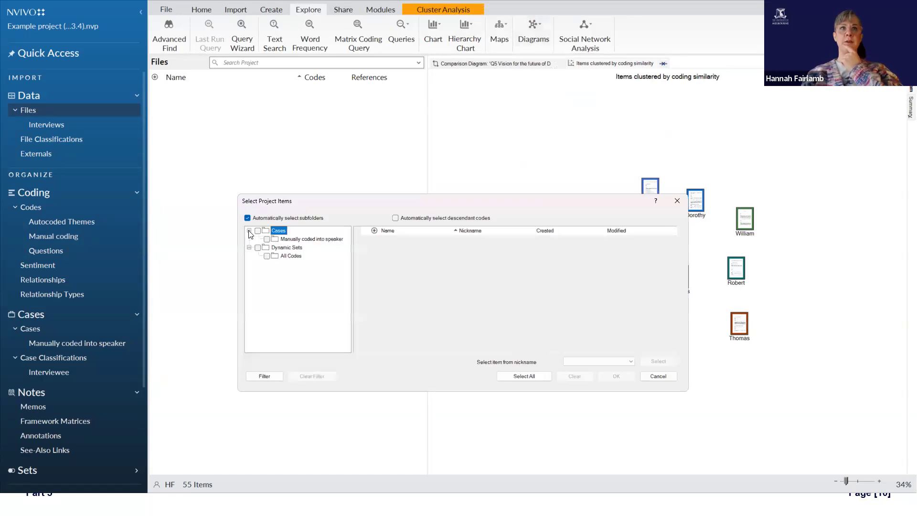
{"action": "left_click", "coordinate": [270, 238]}
{"action": "left_click", "coordinate": [365, 264]}
{"action": "left_click", "coordinate": [365, 322]}
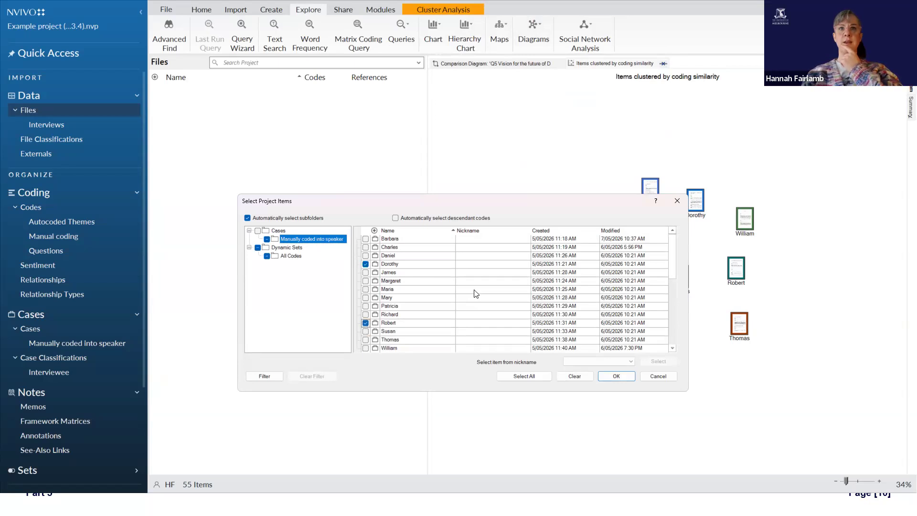
{"action": "left_click", "coordinate": [616, 376]}
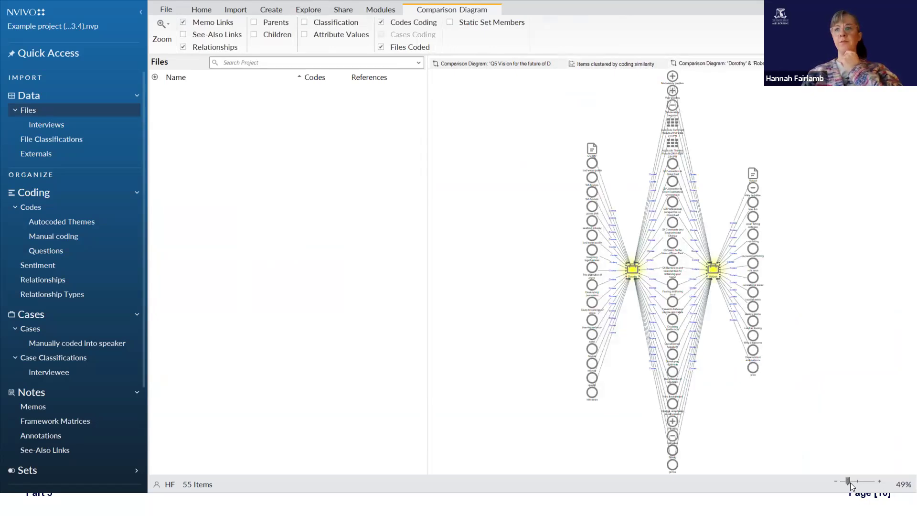
{"action": "left_click_drag", "start_coordinate": [848, 481], "coordinate": [853, 482]}
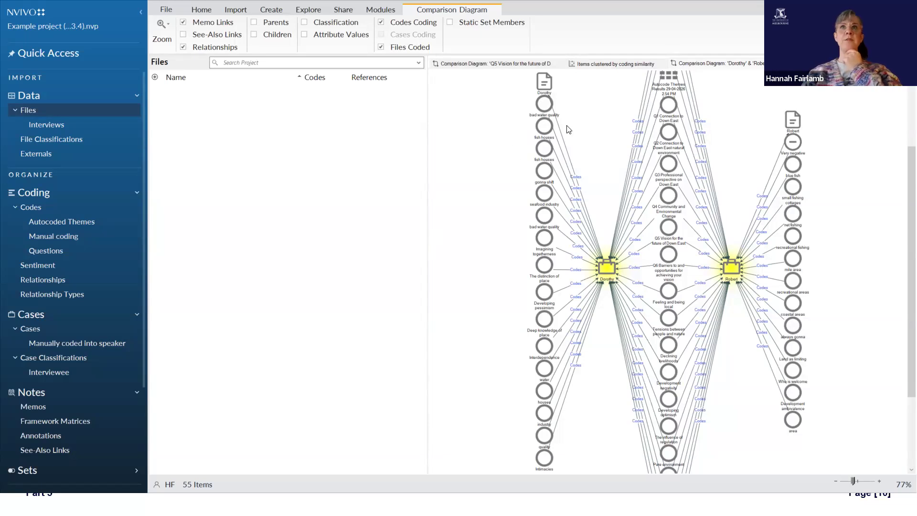
Step: Look back at the coding similarity cluster map and the Q5 Vision comparison diagram, and return to the cluster map's display options
{"action": "left_click", "coordinate": [618, 67]}
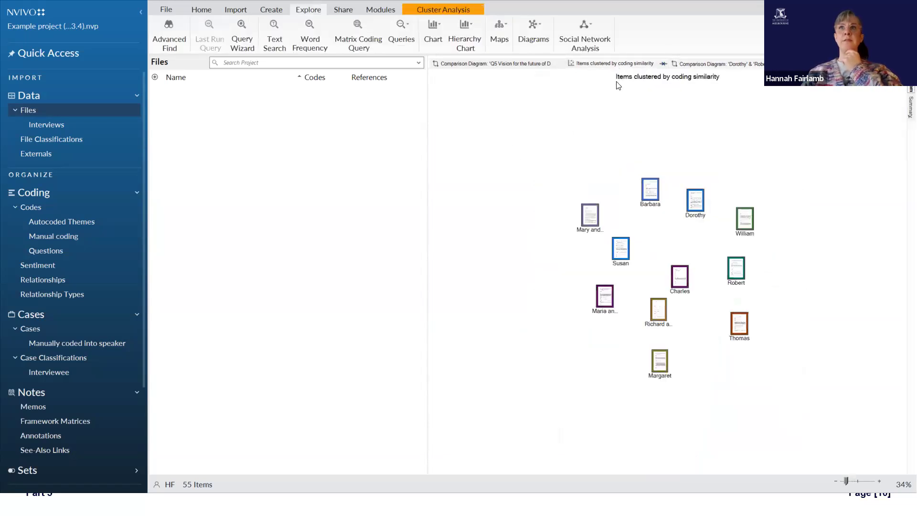
{"action": "left_click", "coordinate": [505, 66]}
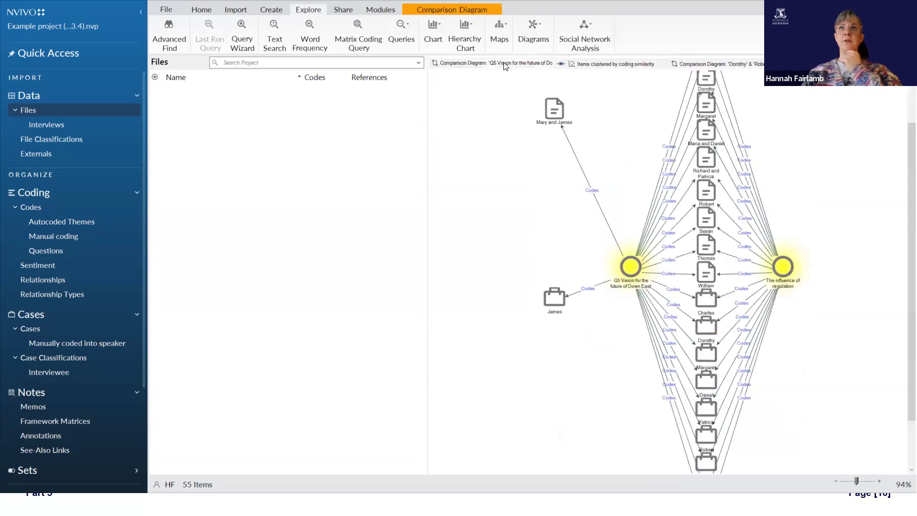
{"action": "left_click", "coordinate": [623, 66]}
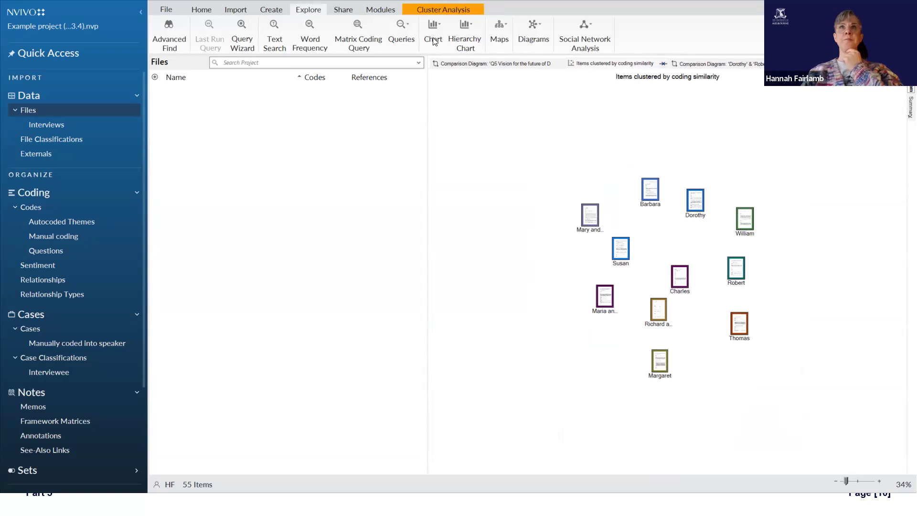
{"action": "left_click", "coordinate": [439, 13]}
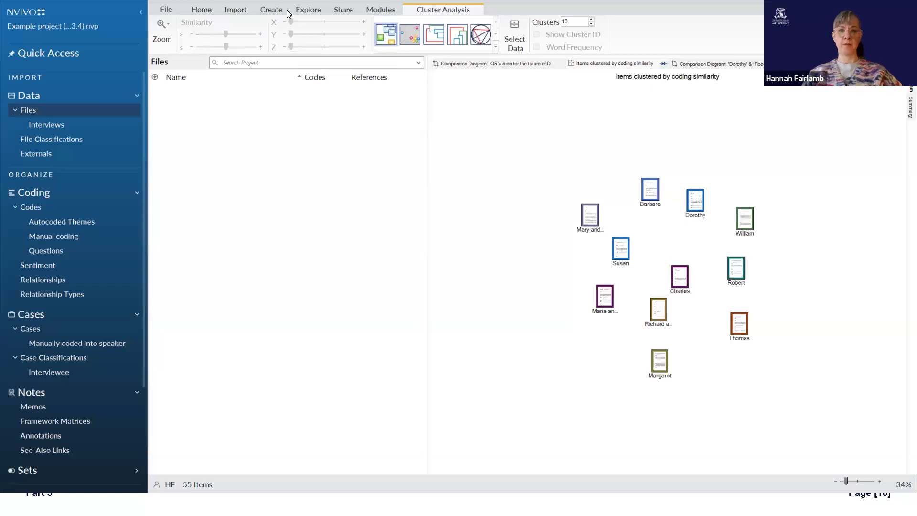
{"action": "key", "text": "alt+Tab"}
{"action": "left_click", "coordinate": [263, 258]}
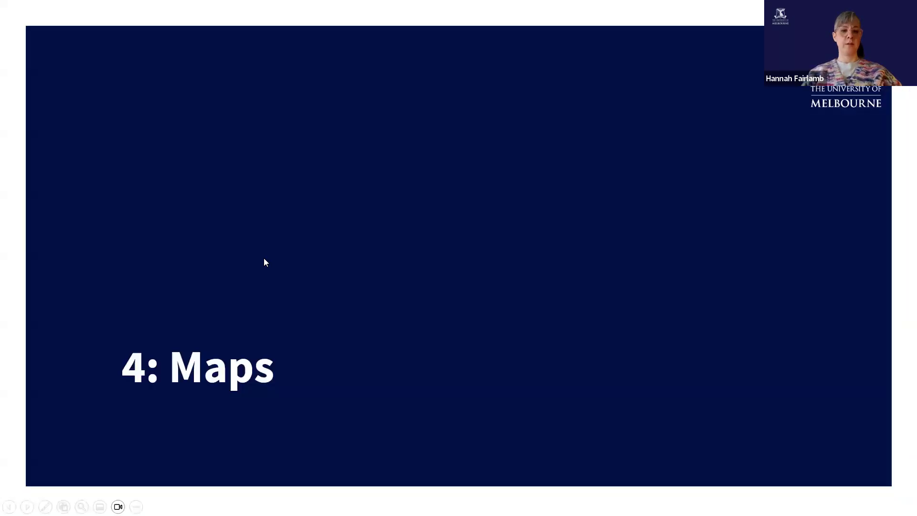
{"action": "left_click", "coordinate": [307, 234]}
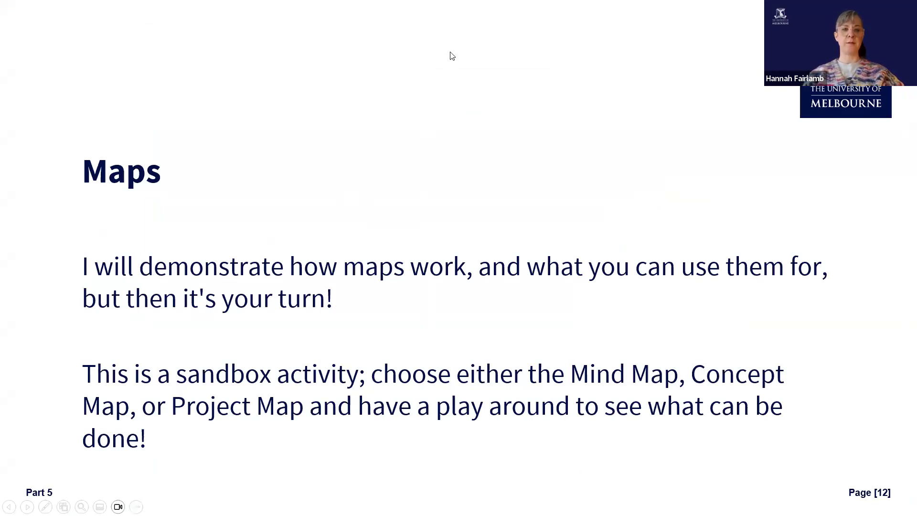
Step: Switch back to NVivo and create a project map named "New project map 7 May"
{"action": "key", "text": "alt+Tab"}
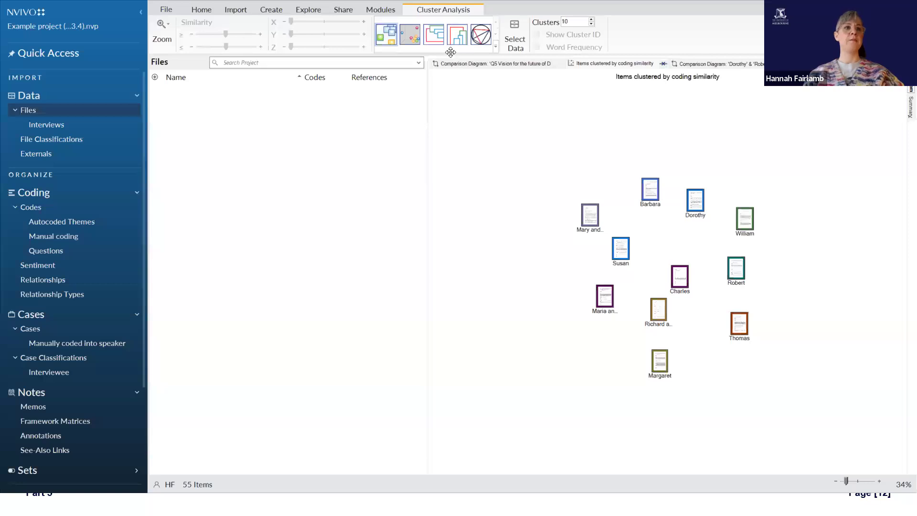
{"action": "scroll", "coordinate": [108, 331], "scroll_direction": "down", "scroll_amount": 3}
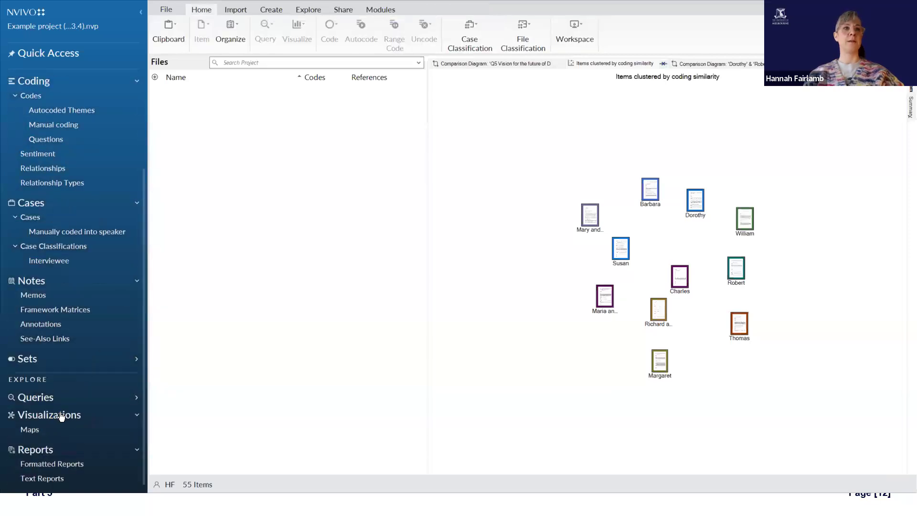
{"action": "scroll", "coordinate": [67, 416], "scroll_direction": "up", "scroll_amount": 1}
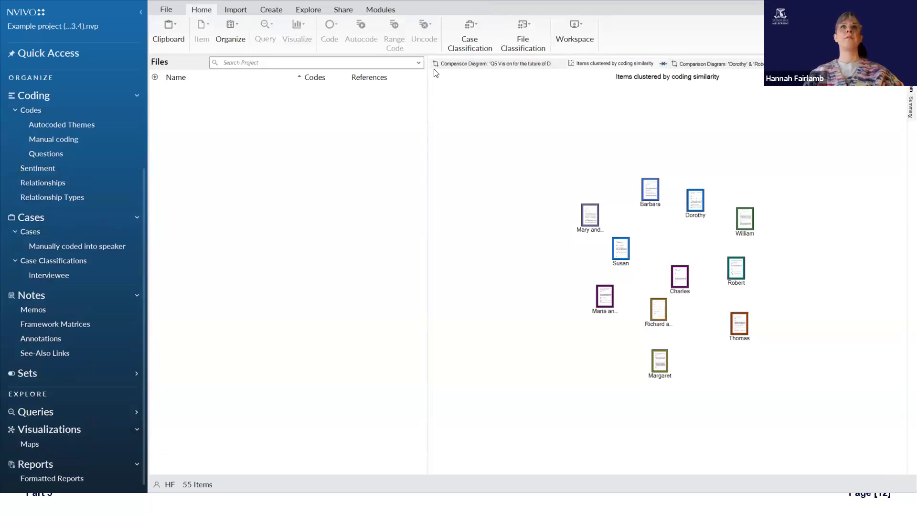
{"action": "left_click", "coordinate": [308, 10]}
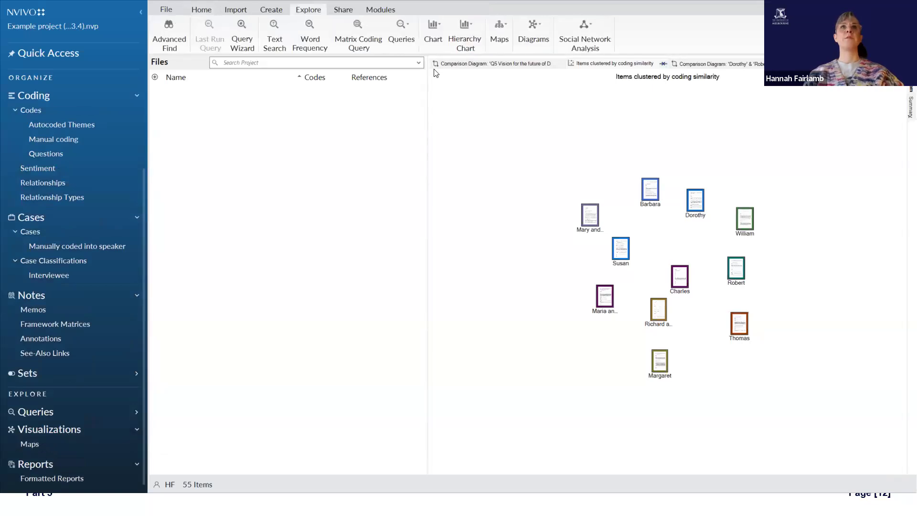
{"action": "left_click", "coordinate": [497, 29]}
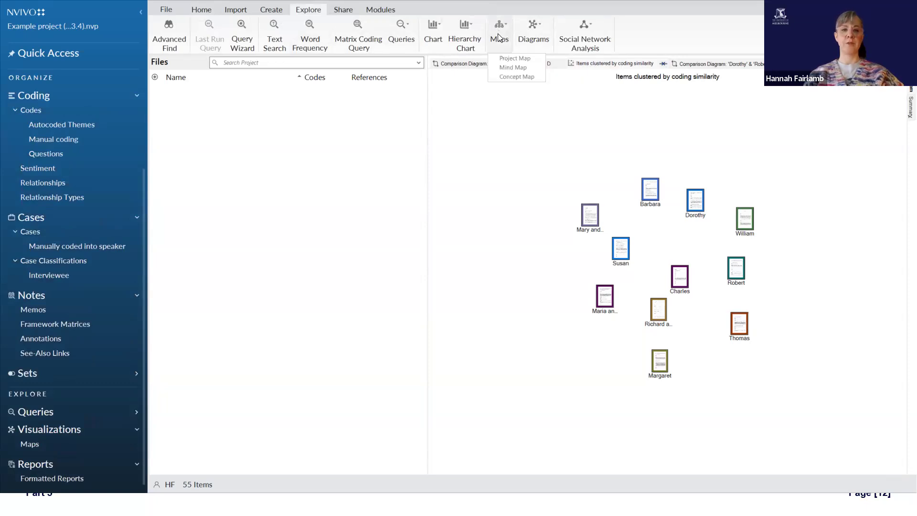
{"action": "left_click", "coordinate": [525, 58]}
{"action": "type", "text": "New project map 7 May"}
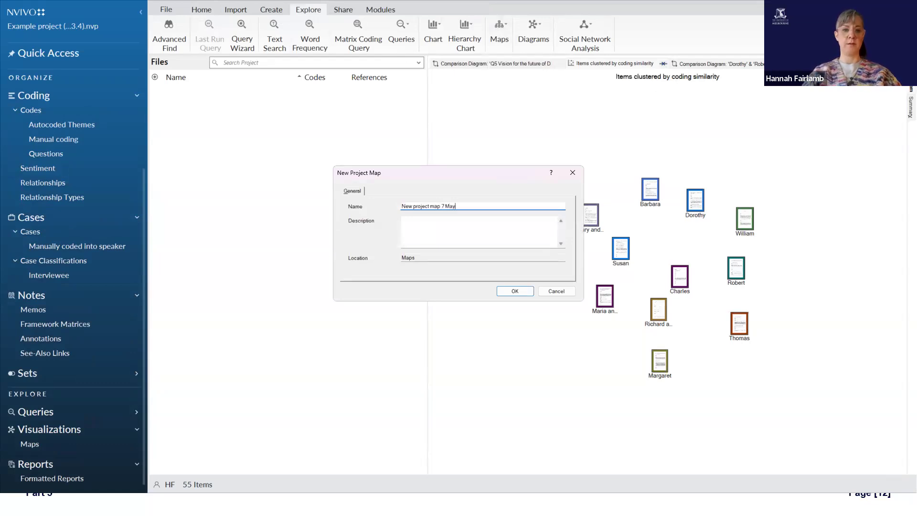
{"action": "key", "text": "Return"}
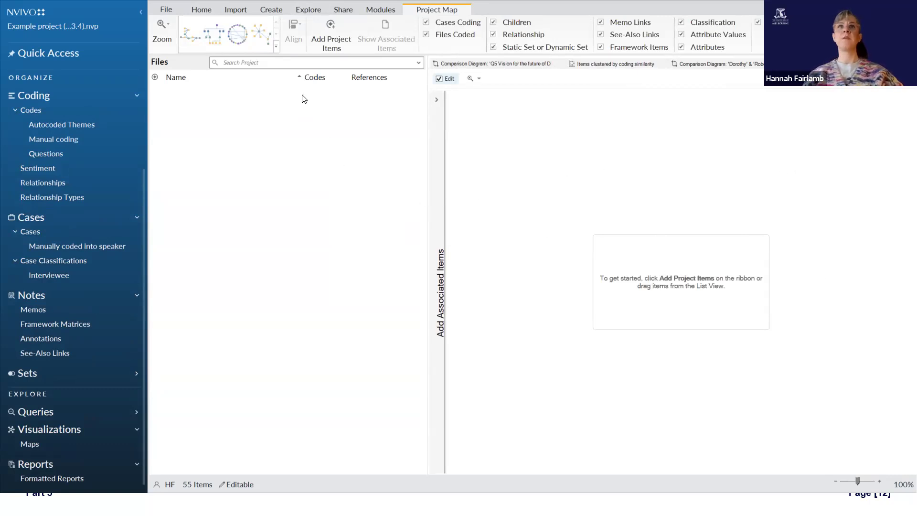
Step: Narrow the list of items, add the Tensions between people and nature code from Manual coding to the map, and reposition it
{"action": "left_click_drag", "start_coordinate": [427, 88], "coordinate": [270, 110]}
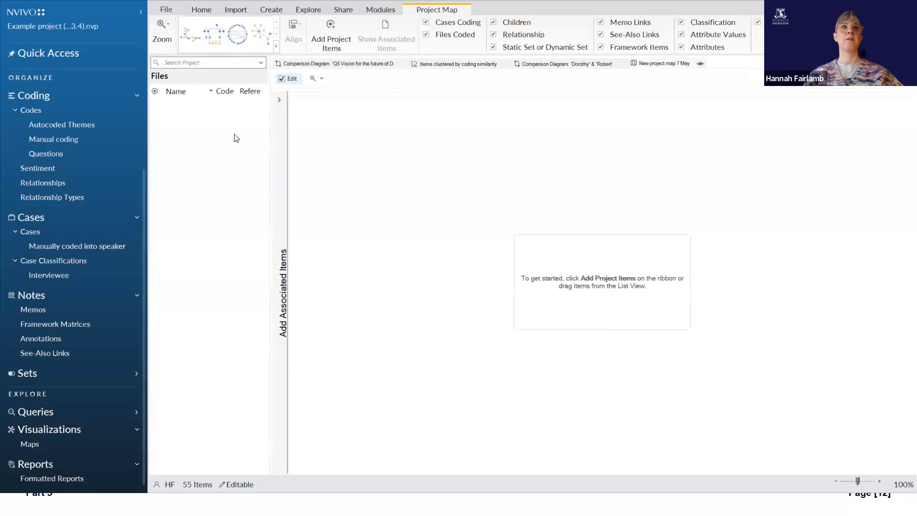
{"action": "left_click", "coordinate": [60, 140]}
{"action": "left_click_drag", "start_coordinate": [205, 106], "coordinate": [409, 229]}
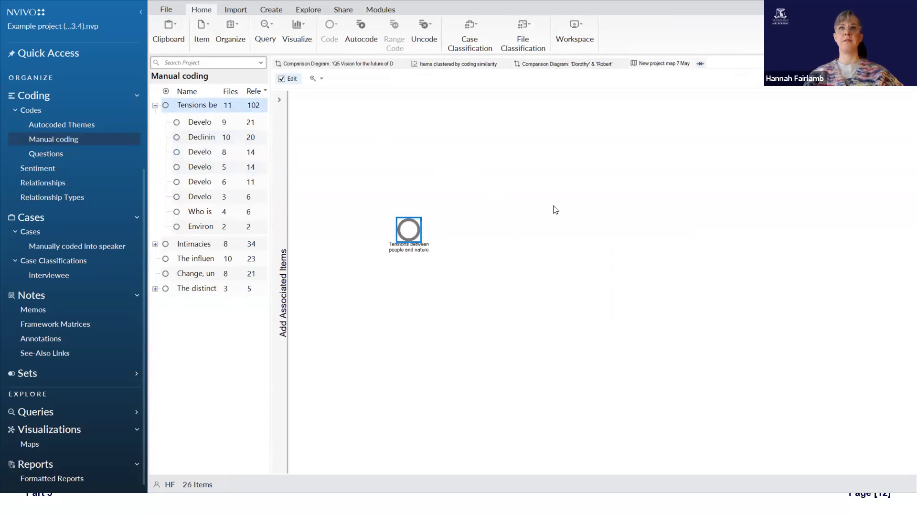
{"action": "left_click", "coordinate": [495, 119]}
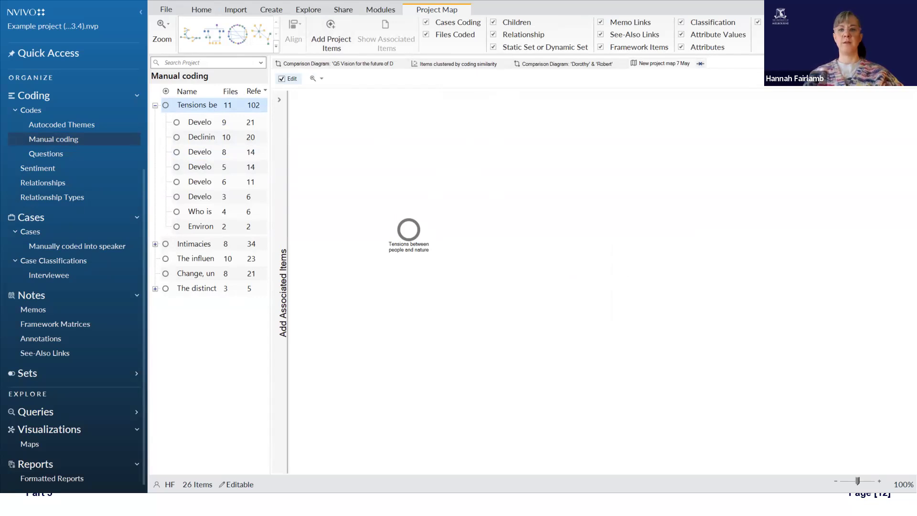
{"action": "left_click_drag", "start_coordinate": [405, 236], "coordinate": [455, 257]}
Step: Undo a trial move of the unconnected first case, and move five coded cases out of the grid around the central code
{"action": "left_click_drag", "start_coordinate": [614, 293], "coordinate": [596, 207]}
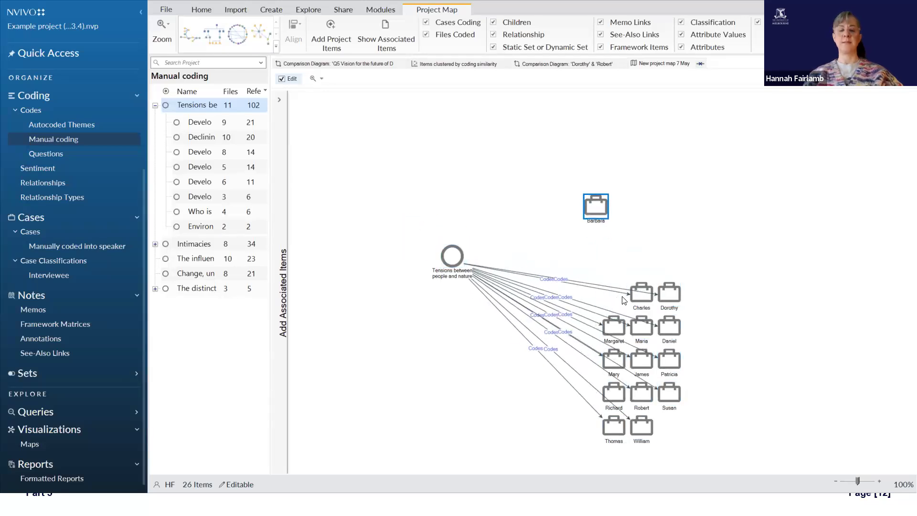
{"action": "key", "text": "ctrl+z"}
{"action": "left_click_drag", "start_coordinate": [650, 297], "coordinate": [550, 170]}
{"action": "left_click_drag", "start_coordinate": [669, 306], "coordinate": [604, 192]}
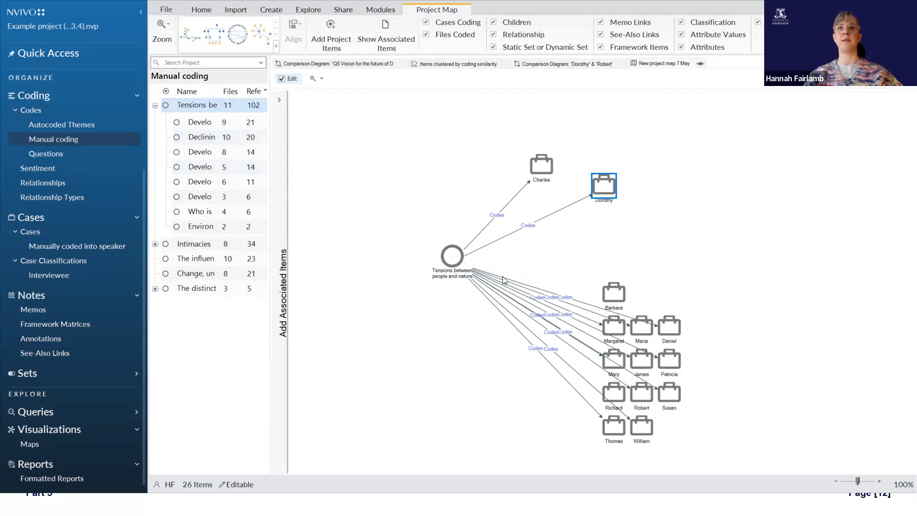
{"action": "left_click_drag", "start_coordinate": [614, 337], "coordinate": [399, 386]}
{"action": "left_click_drag", "start_coordinate": [609, 426], "coordinate": [409, 166]}
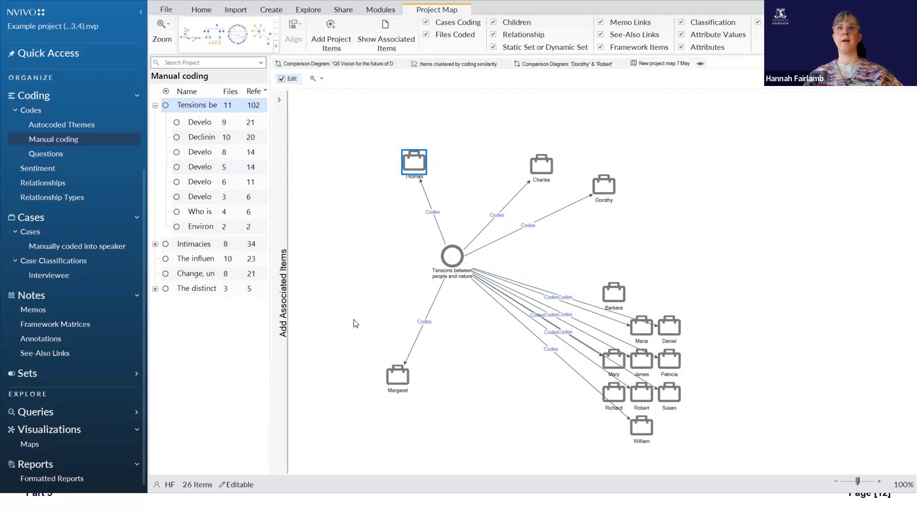
{"action": "left_click_drag", "start_coordinate": [613, 359], "coordinate": [375, 252]}
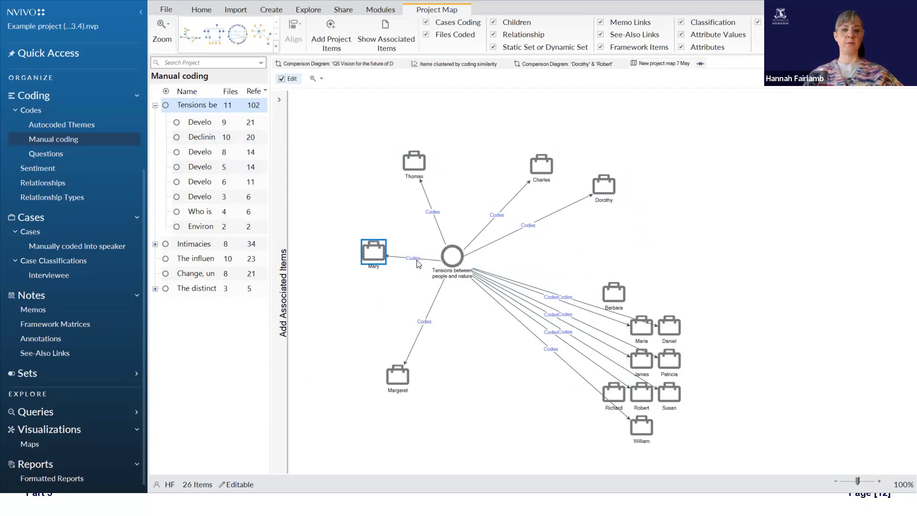
Step: Set the two unconnected cases apart and spread the remaining coded cases in a ring around the Tensions between people and nature code
{"action": "left_click_drag", "start_coordinate": [616, 299], "coordinate": [702, 232]}
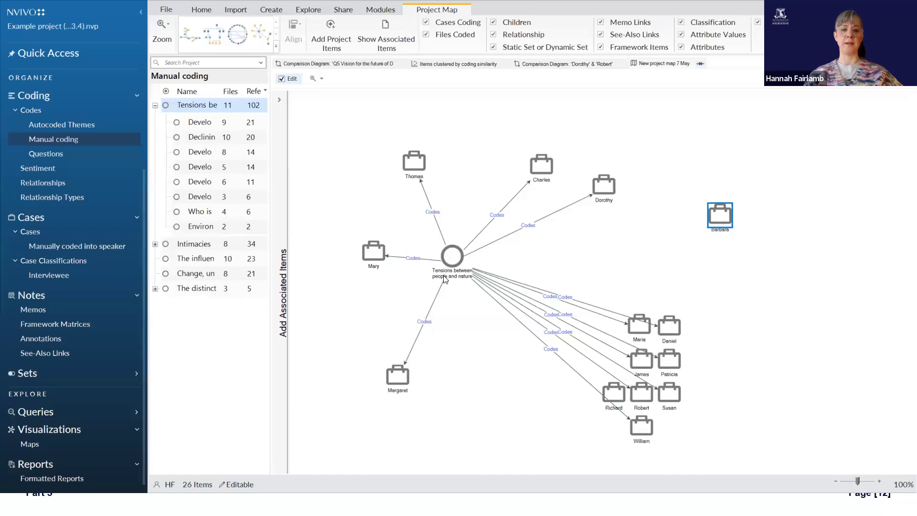
{"action": "left_click_drag", "start_coordinate": [670, 330], "coordinate": [631, 253]}
{"action": "left_click_drag", "start_coordinate": [638, 313], "coordinate": [596, 337]}
{"action": "left_click_drag", "start_coordinate": [510, 369], "coordinate": [472, 373]}
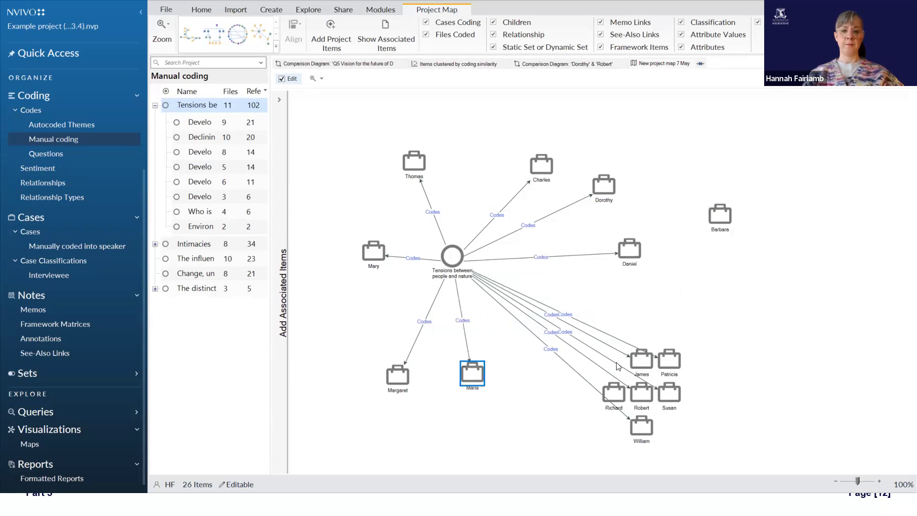
{"action": "left_click_drag", "start_coordinate": [641, 359], "coordinate": [358, 178]}
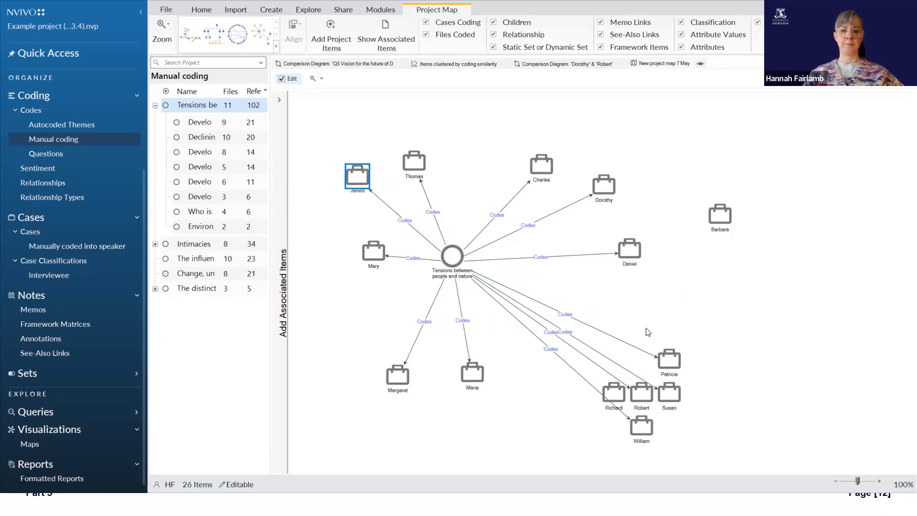
{"action": "left_click_drag", "start_coordinate": [668, 359], "coordinate": [611, 296]}
{"action": "left_click_drag", "start_coordinate": [614, 393], "coordinate": [717, 255]}
{"action": "left_click_drag", "start_coordinate": [671, 392], "coordinate": [361, 317]}
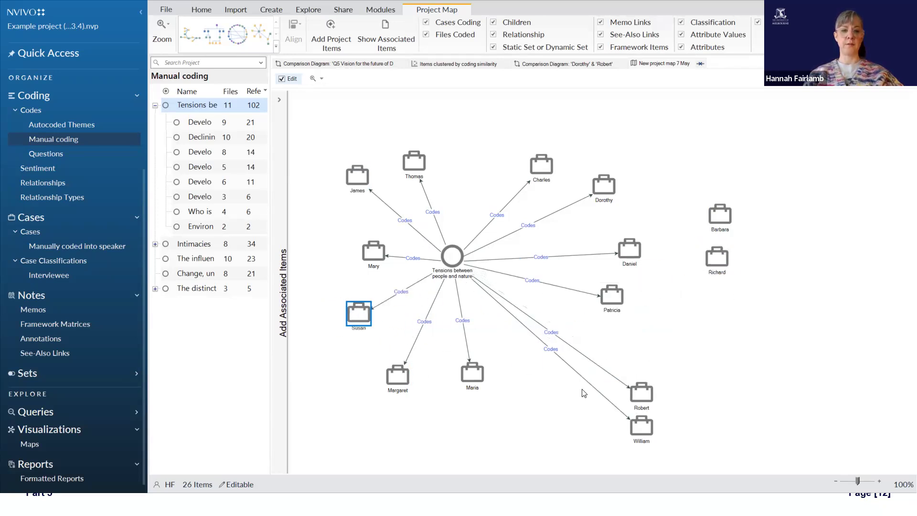
{"action": "left_click_drag", "start_coordinate": [640, 424], "coordinate": [542, 372]}
{"action": "left_click_drag", "start_coordinate": [629, 398], "coordinate": [596, 347]}
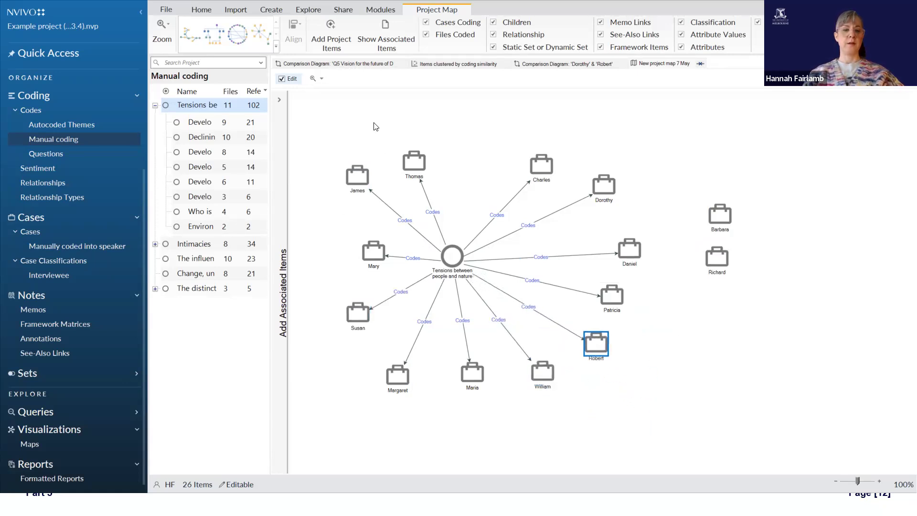
Step: Show the selected case's associated items and look through the attribute values and the sentiment codes under Items coding
{"action": "left_click", "coordinate": [385, 40]}
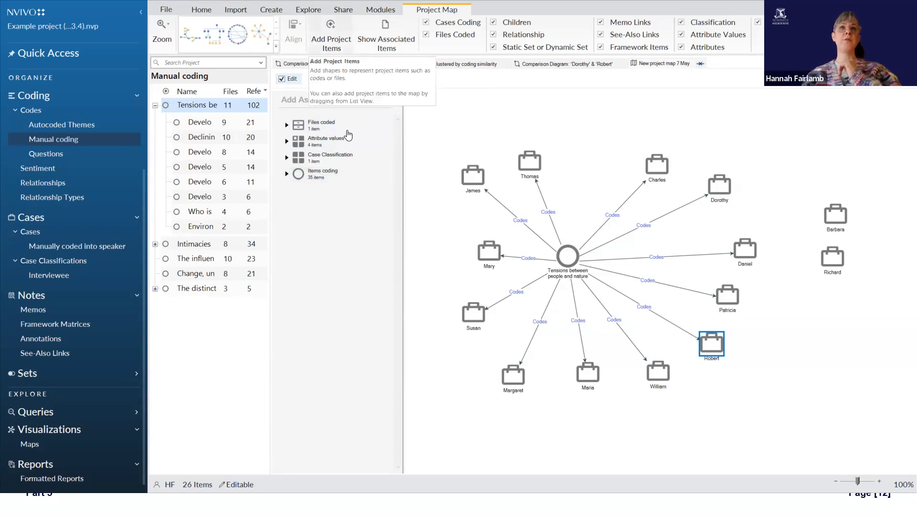
{"action": "double_click", "coordinate": [299, 143]}
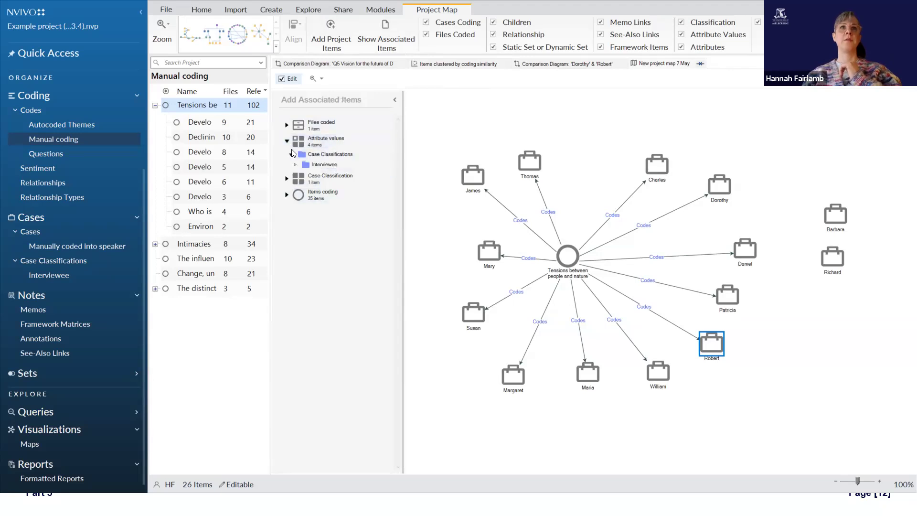
{"action": "left_click", "coordinate": [286, 142]}
{"action": "left_click", "coordinate": [286, 174]}
{"action": "left_click", "coordinate": [320, 197]}
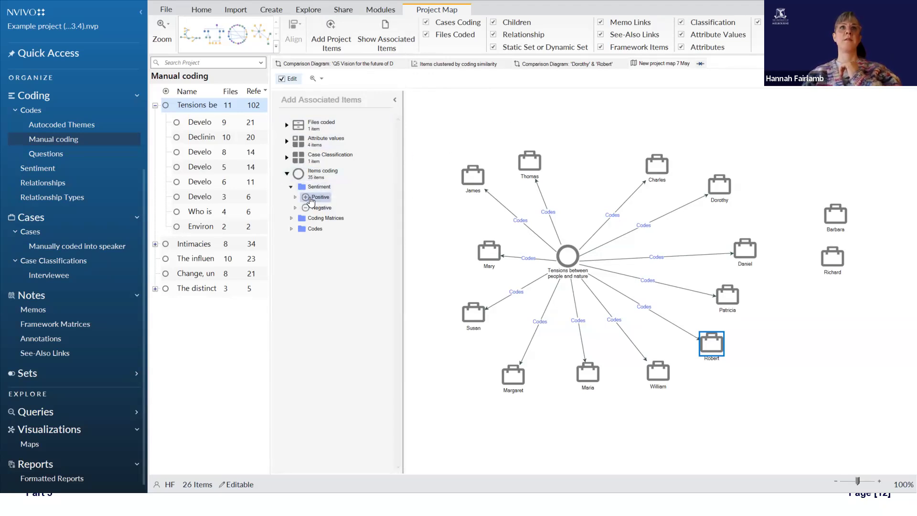
Step: Add the Positive sentiment code to the project map and delete it again
{"action": "mouse_move", "coordinate": [319, 200]}
{"action": "left_mouse_down"}
{"action": "mouse_move", "coordinate": [668, 298]}
{"action": "mouse_move", "coordinate": [639, 302]}
{"action": "mouse_move", "coordinate": [630, 241]}
{"action": "mouse_move", "coordinate": [497, 234]}
{"action": "mouse_move", "coordinate": [452, 317]}
{"action": "mouse_move", "coordinate": [595, 196]}
{"action": "mouse_move", "coordinate": [614, 196]}
{"action": "mouse_move", "coordinate": [644, 255]}
{"action": "mouse_move", "coordinate": [623, 225]}
{"action": "mouse_move", "coordinate": [594, 139]}
{"action": "mouse_move", "coordinate": [667, 277]}
{"action": "mouse_move", "coordinate": [654, 279]}
{"action": "left_mouse_up"}
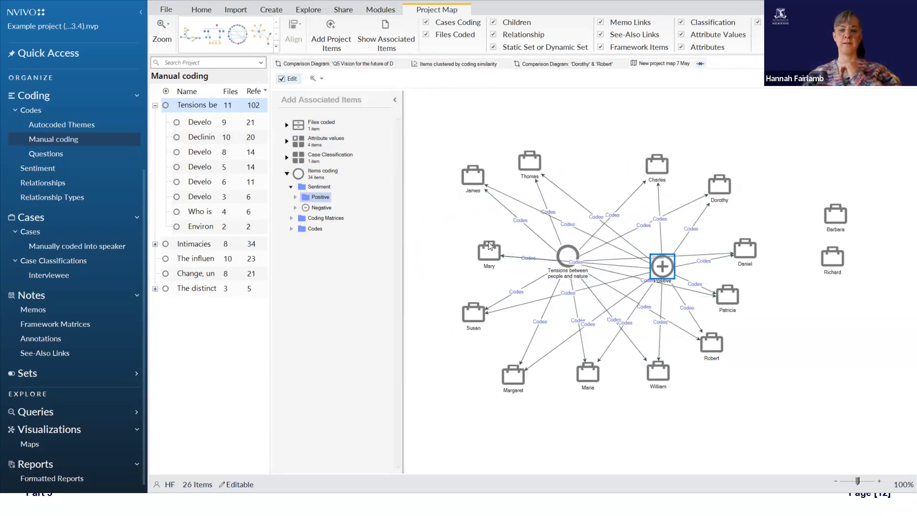
{"action": "right_click", "coordinate": [662, 269]}
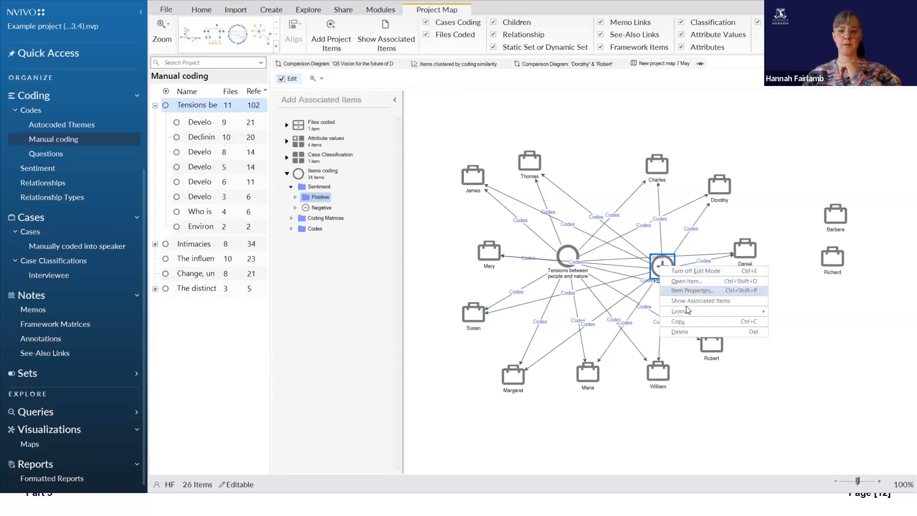
{"action": "left_click", "coordinate": [689, 333]}
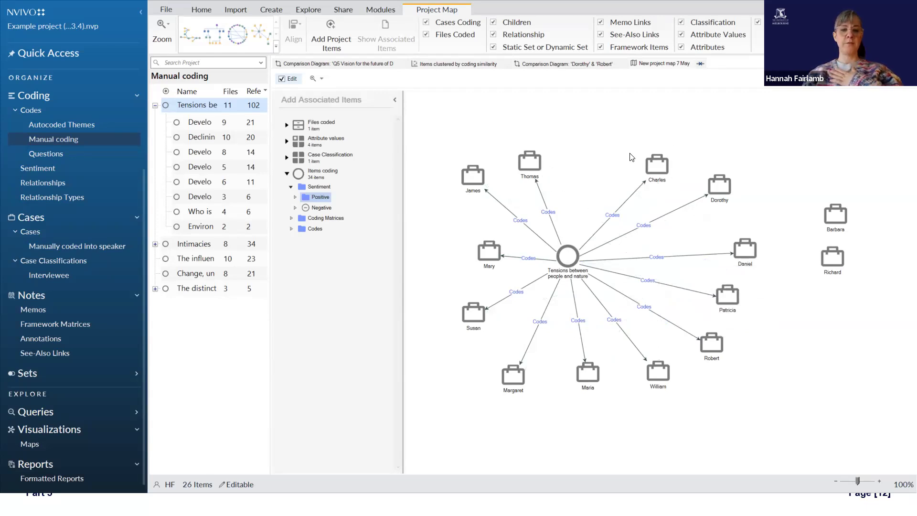
Step: Shift two of the coded cases to even out their spacing around the central code
{"action": "left_click_drag", "start_coordinate": [528, 159], "coordinate": [579, 158]}
{"action": "left_click_drag", "start_coordinate": [497, 255], "coordinate": [457, 237]}
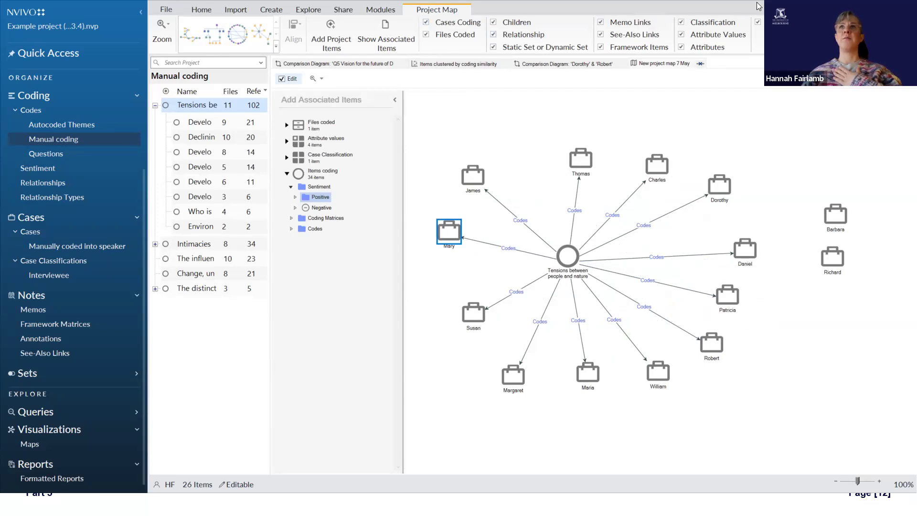
Step: Hide and show the map's connector types in turn, including Classification, Static Set or Dynamic Set, and Cases Coding
{"action": "left_click", "coordinate": [757, 22]}
{"action": "left_click", "coordinate": [758, 22]}
{"action": "left_click", "coordinate": [704, 47]}
{"action": "left_click", "coordinate": [704, 48]}
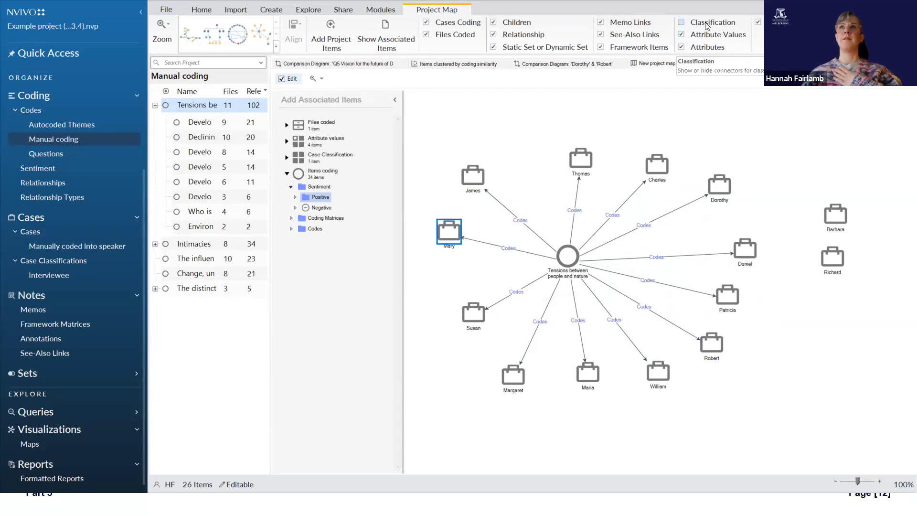
{"action": "left_click", "coordinate": [615, 29]}
{"action": "left_click", "coordinate": [615, 31]}
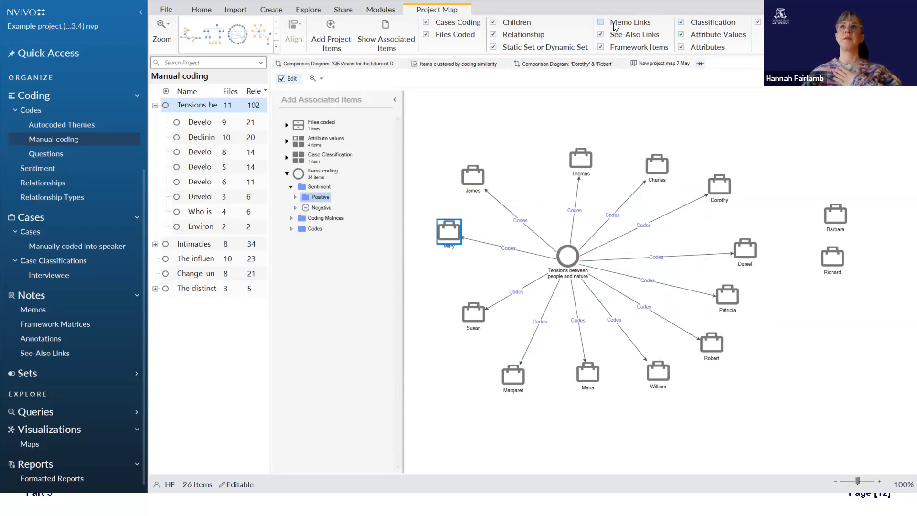
{"action": "left_click", "coordinate": [523, 47]}
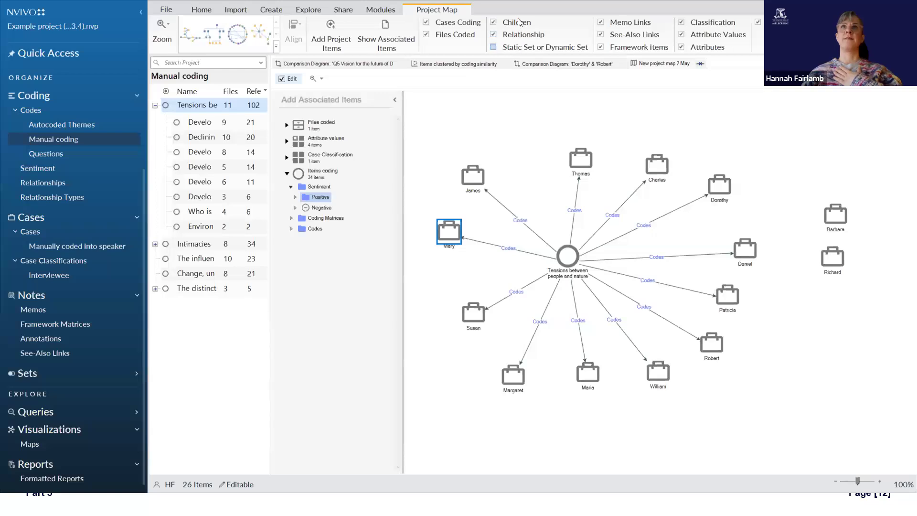
{"action": "left_click", "coordinate": [519, 22]}
{"action": "left_click", "coordinate": [439, 37]}
{"action": "left_click", "coordinate": [442, 26]}
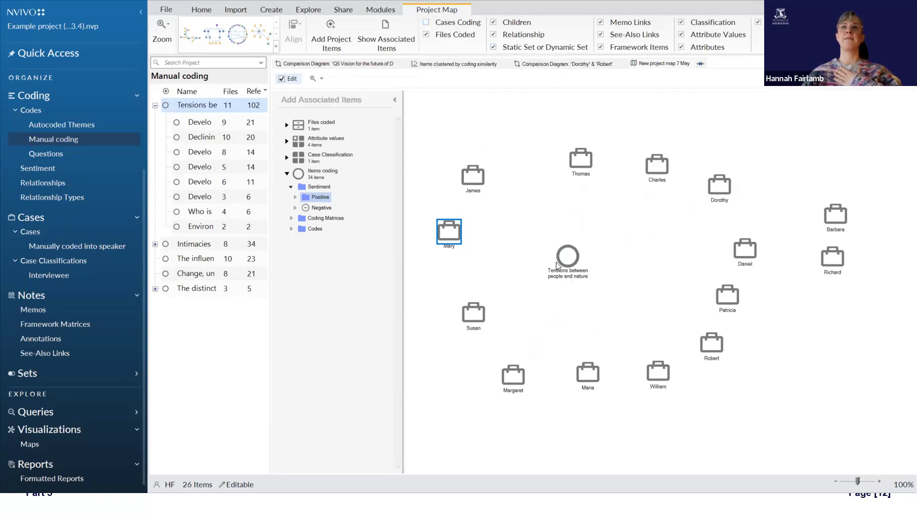
{"action": "left_click", "coordinate": [459, 27]}
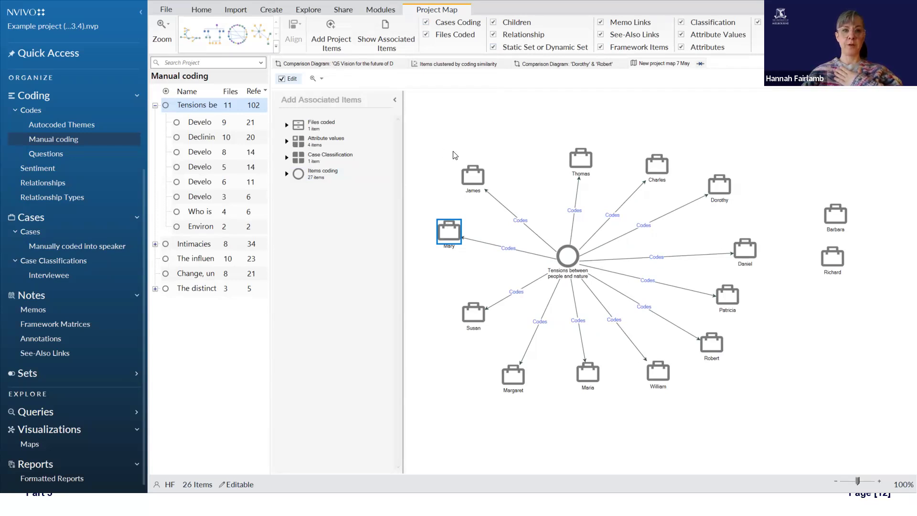
Step: Create a mind map named "New mind map May 7" and label its central idea "Mind Map"
{"action": "left_click", "coordinate": [306, 10]}
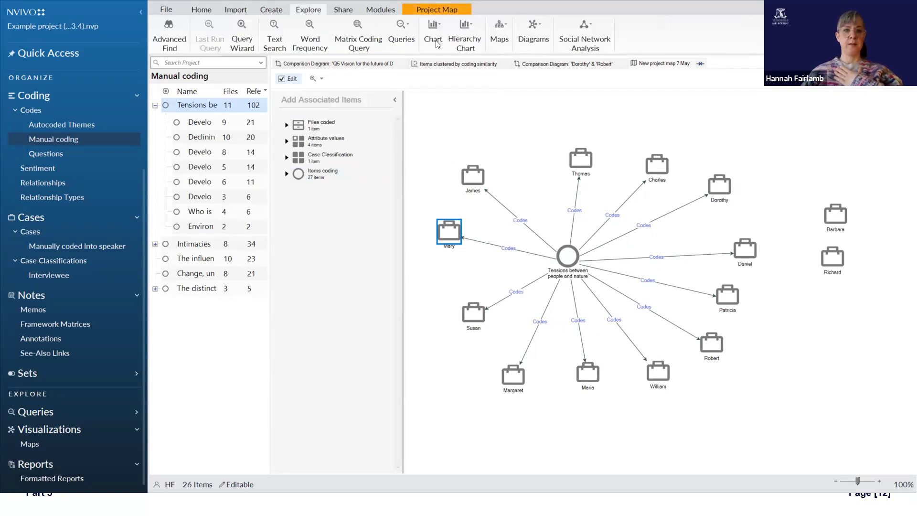
{"action": "left_click", "coordinate": [498, 37]}
{"action": "left_click", "coordinate": [511, 70]}
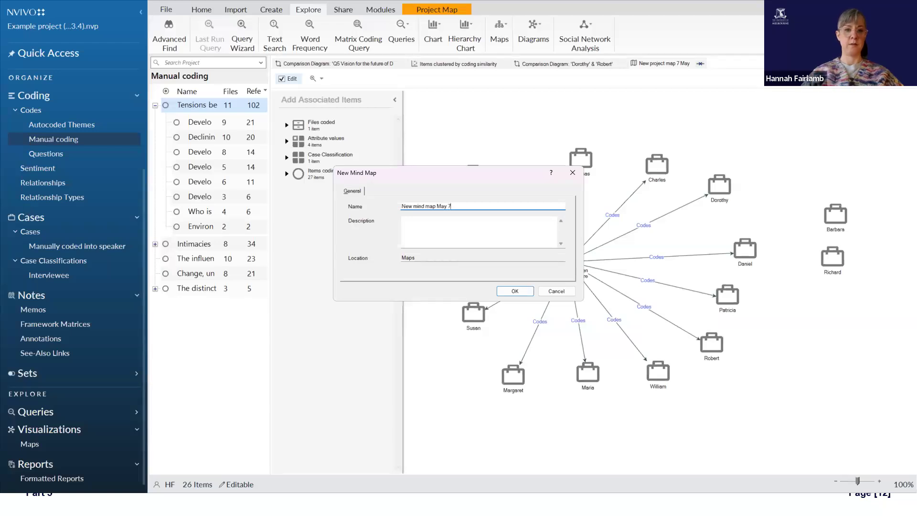
{"action": "type", "text": "New mind map May 7"}
{"action": "key", "text": "Return"}
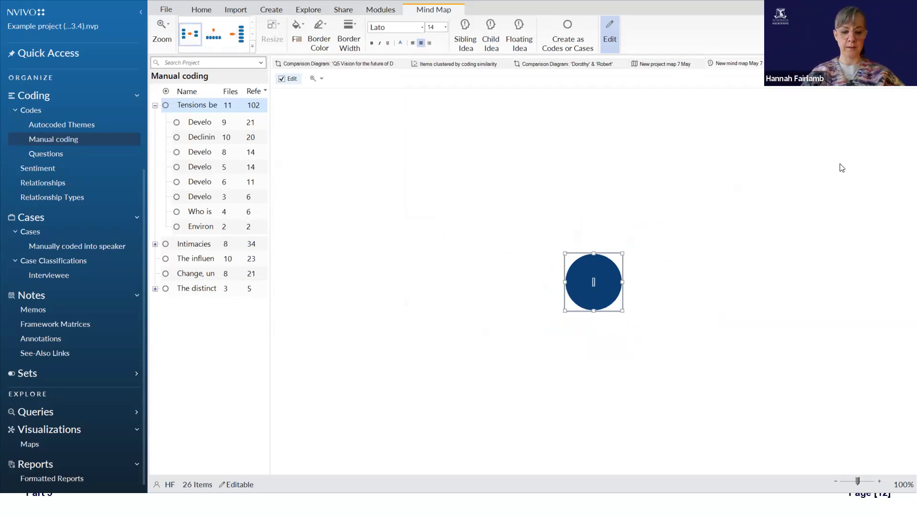
{"action": "type", "text": "Mind Map"}
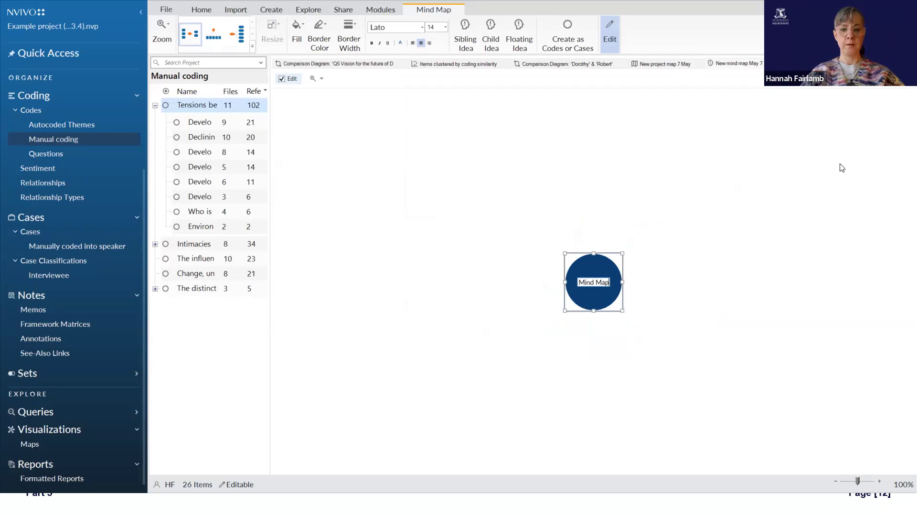
Step: Confirm the central idea's label and add a sibling idea labelled "Sibling Idea" connected to it
{"action": "key", "text": "Return"}
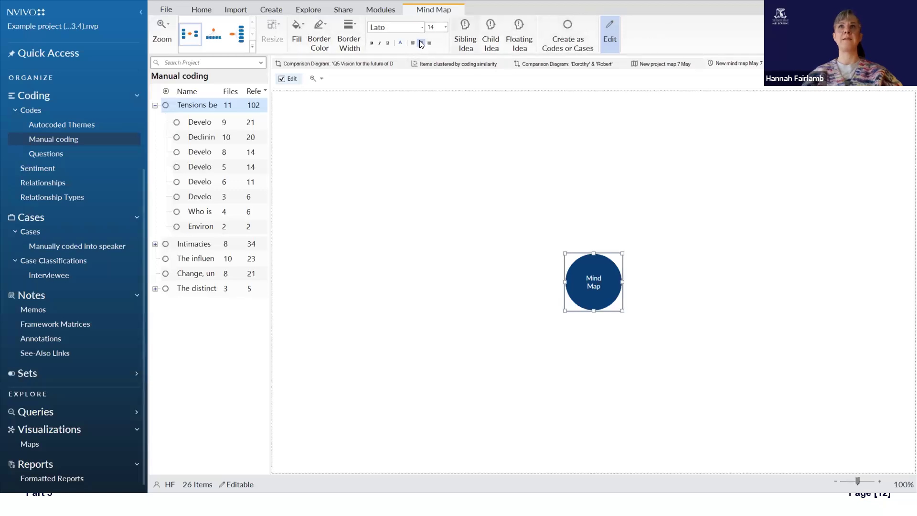
{"action": "left_click", "coordinate": [469, 42]}
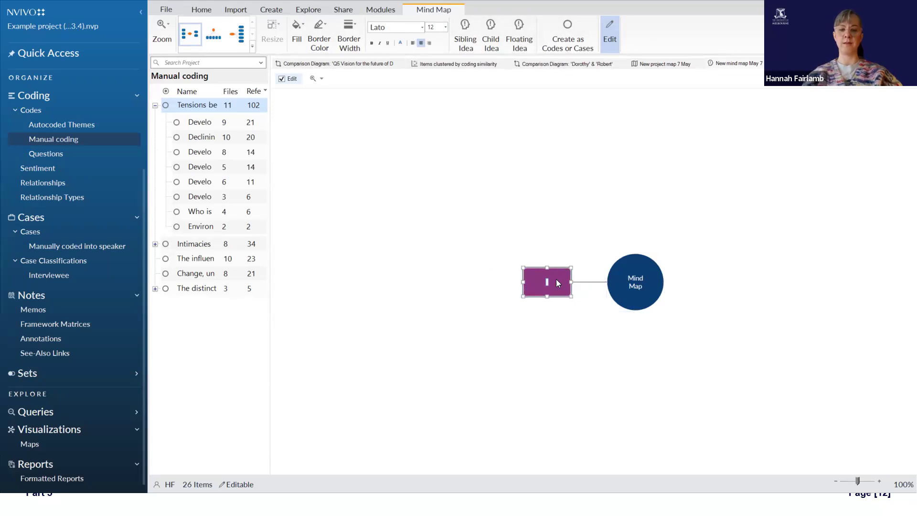
{"action": "type", "text": "Sibling"}
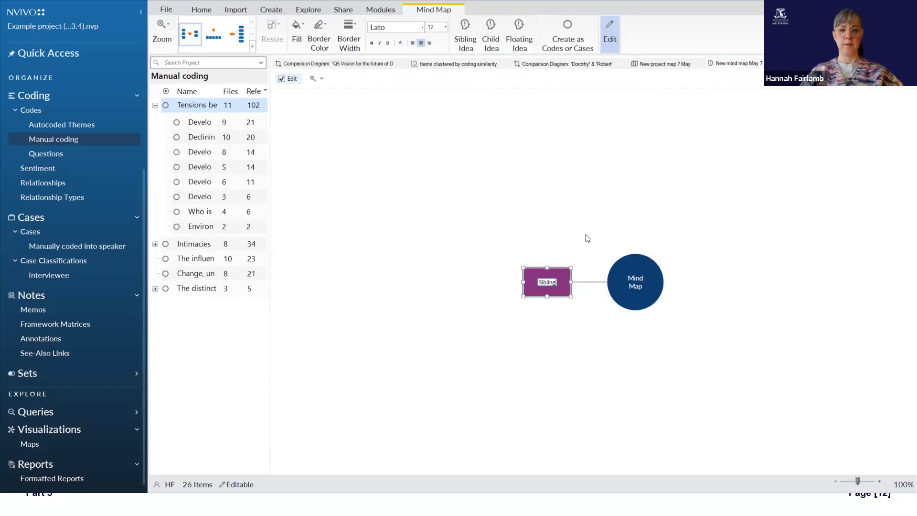
{"action": "type", "text": " Idea"}
{"action": "key", "text": "Return"}
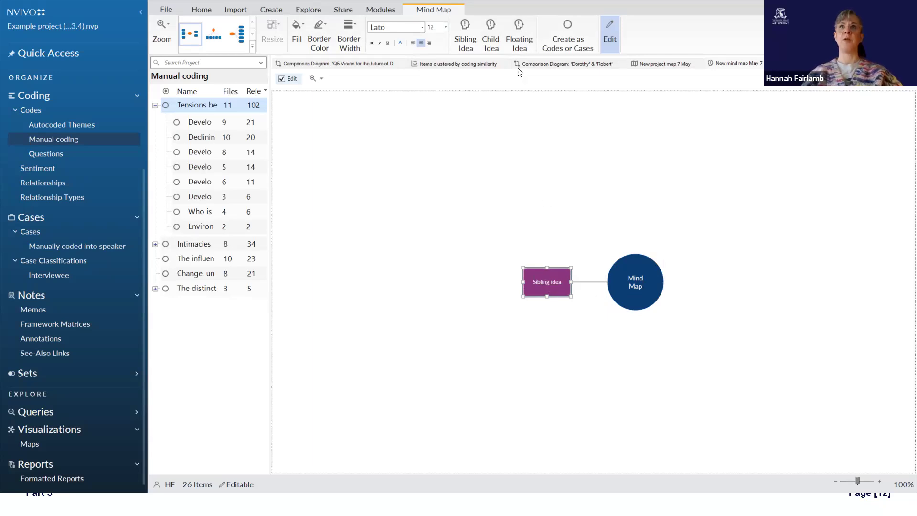
Step: Add a child idea labelled "Child idea" to the sibling idea
{"action": "left_click", "coordinate": [492, 36]}
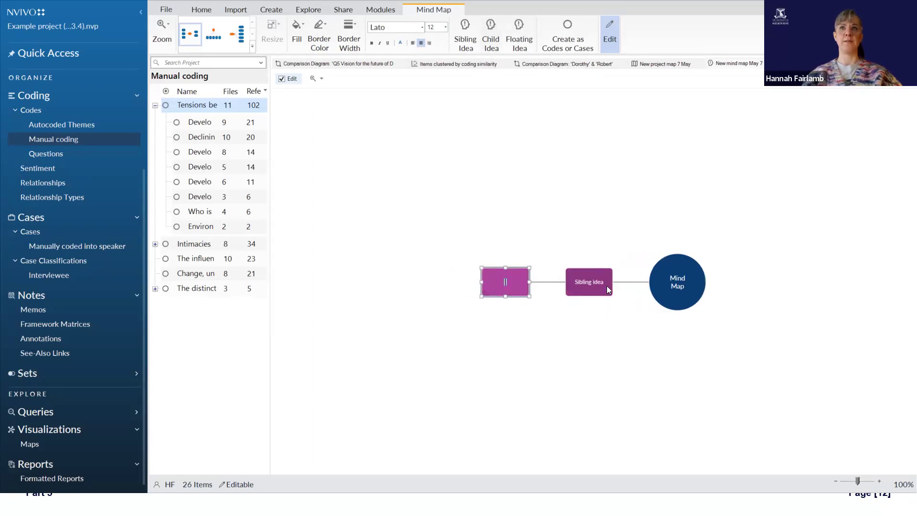
{"action": "type", "text": "Child idea"}
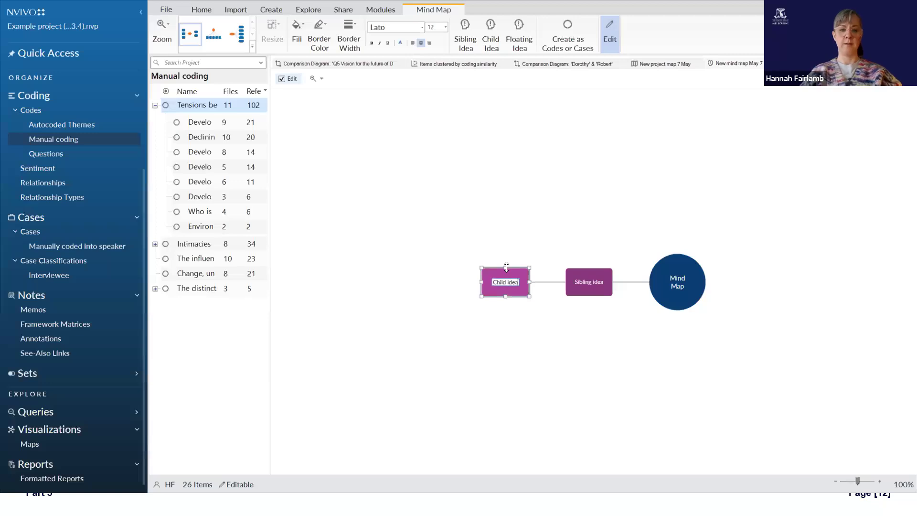
{"action": "key", "text": "Return"}
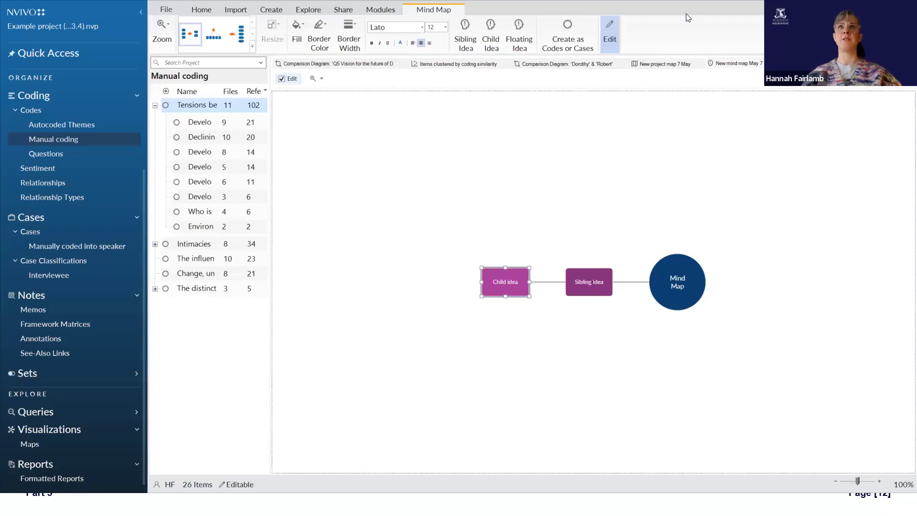
Step: Add a floating idea labelled "Unconnected idea" below the central idea of the mind map
{"action": "double_click", "coordinate": [679, 330]}
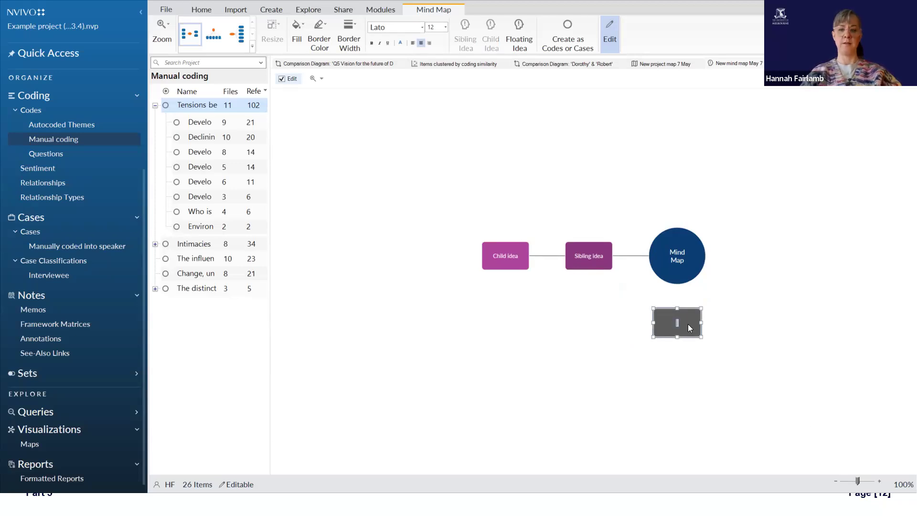
{"action": "type", "text": "Unconnected idea"}
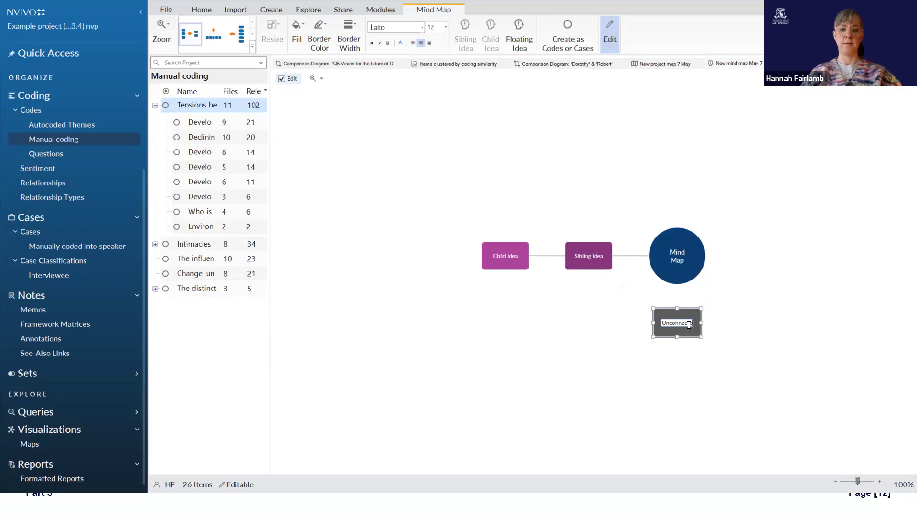
{"action": "key", "text": "Return"}
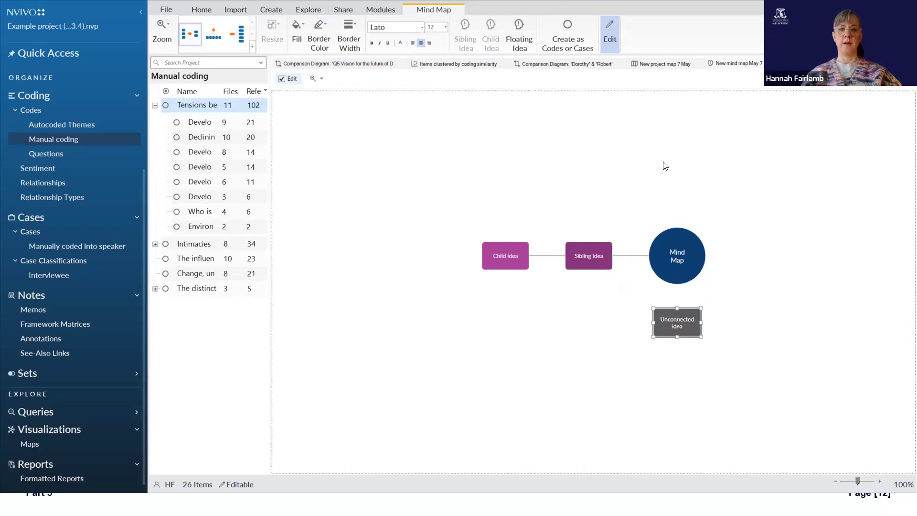
Step: Open and cancel the location choice for creating ideas as codes or cases, and toggle the map's edit mode off and on
{"action": "left_click", "coordinate": [566, 41]}
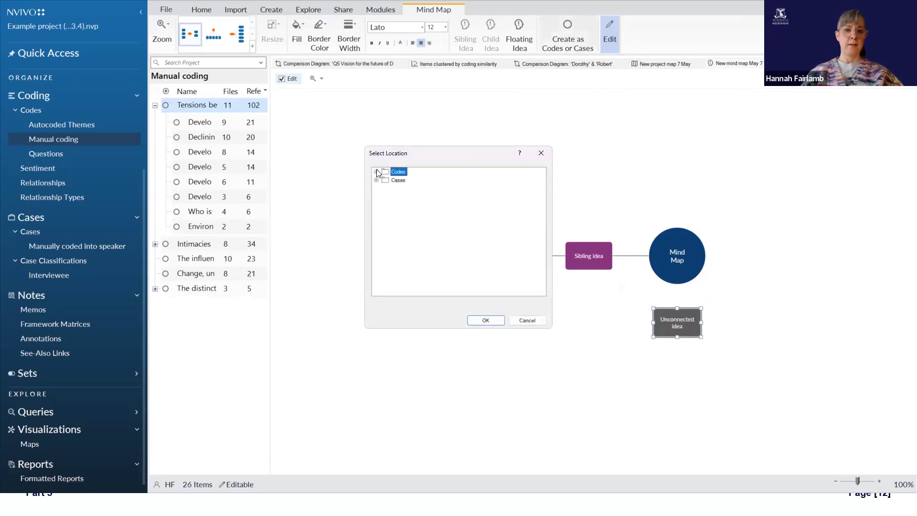
{"action": "left_click", "coordinate": [527, 320]}
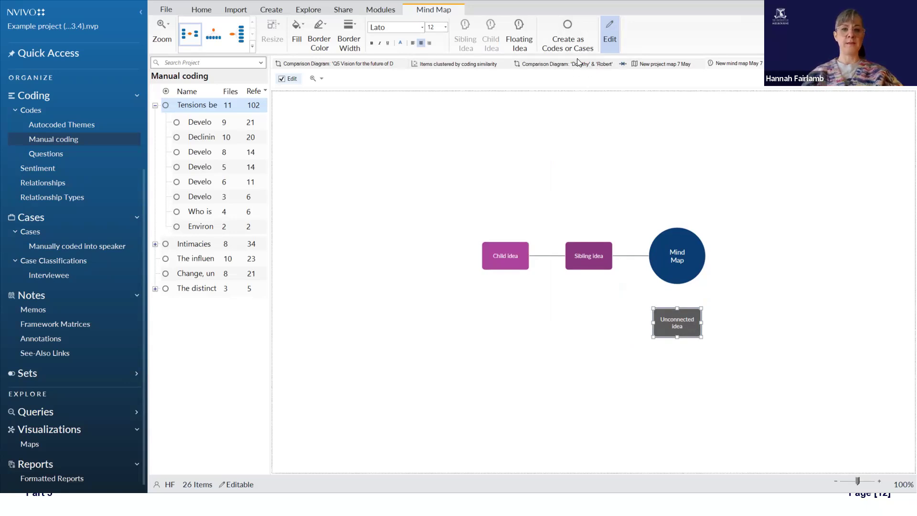
{"action": "left_click", "coordinate": [623, 130]}
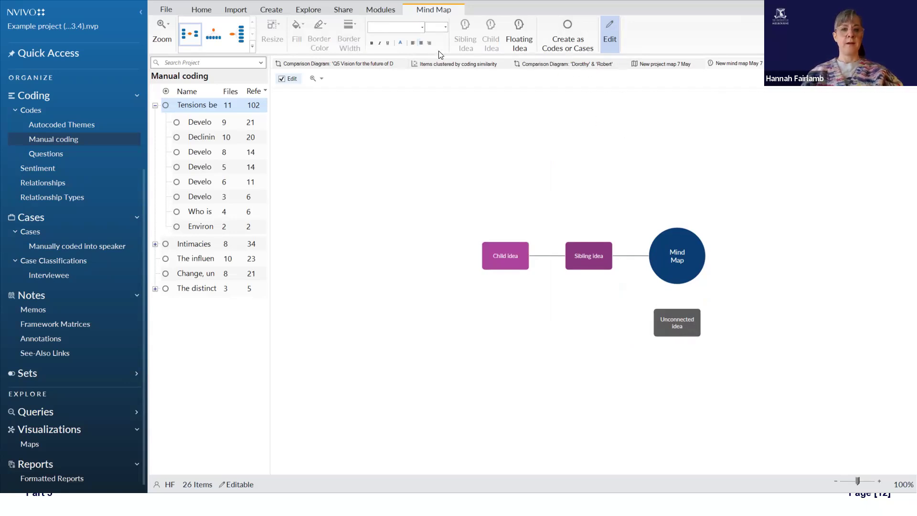
{"action": "left_click", "coordinate": [607, 29]}
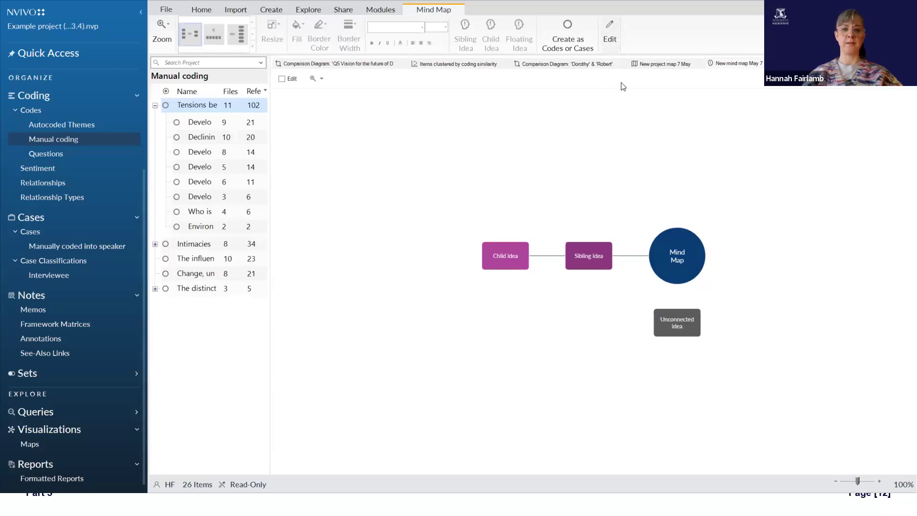
{"action": "left_click", "coordinate": [607, 34]}
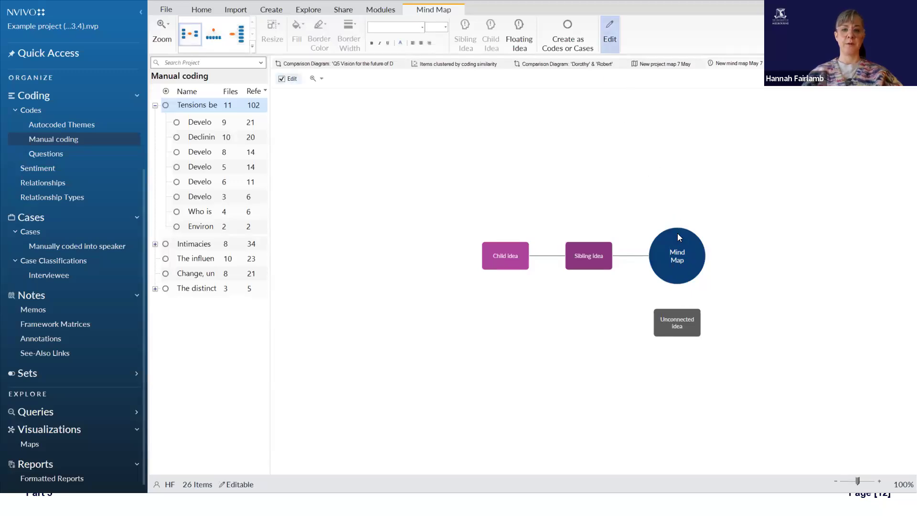
Step: Try out moving the central idea with its connected branch and the unconnected idea around the map
{"action": "left_click_drag", "start_coordinate": [677, 233], "coordinate": [664, 200]}
{"action": "left_click", "coordinate": [629, 231]}
{"action": "left_click_drag", "start_coordinate": [667, 240], "coordinate": [609, 293]}
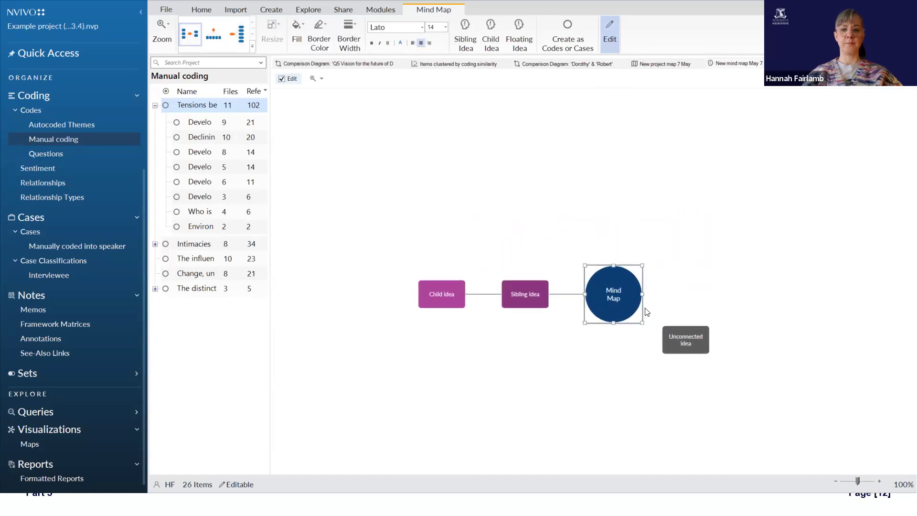
{"action": "left_click_drag", "start_coordinate": [707, 314], "coordinate": [659, 350]}
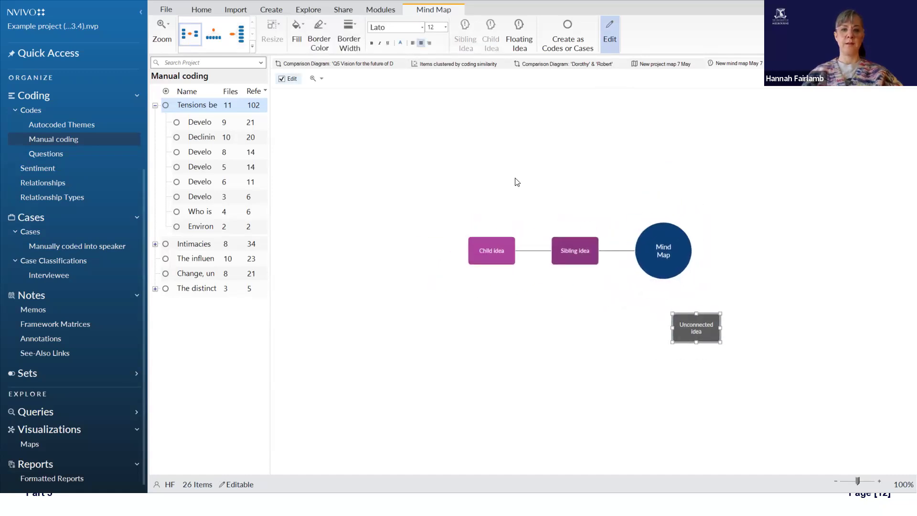
Step: Apply the layout that branches all ideas to one side, and return to the layout that branches to both sides
{"action": "left_click", "coordinate": [560, 148]}
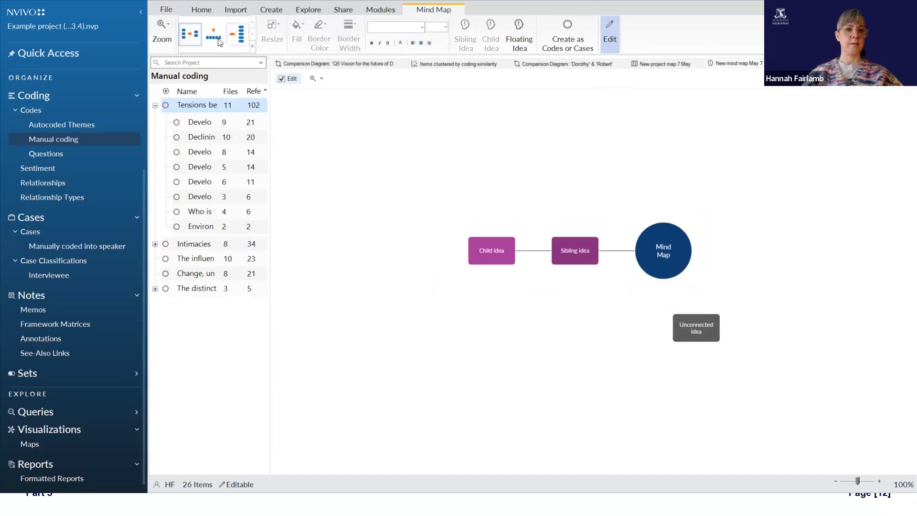
{"action": "left_click", "coordinate": [237, 40]}
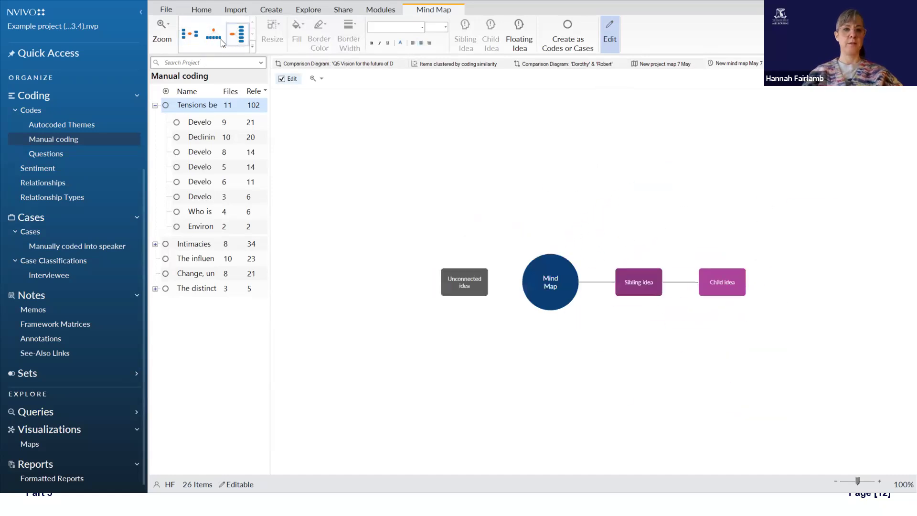
{"action": "left_click", "coordinate": [190, 34]}
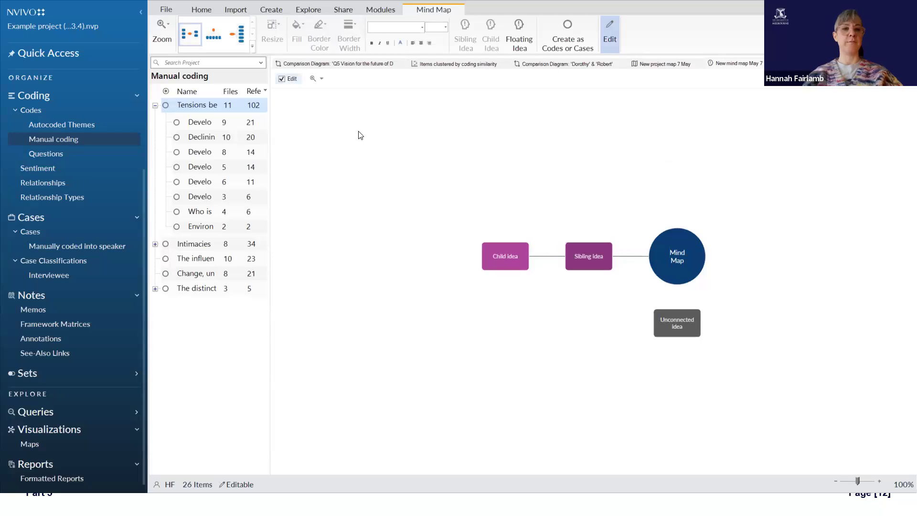
{"action": "left_click", "coordinate": [687, 254]}
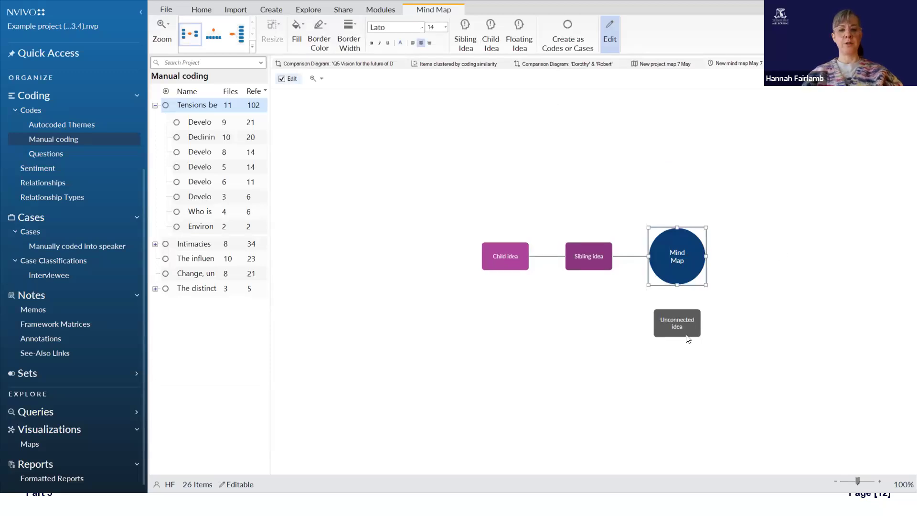
{"action": "left_click", "coordinate": [696, 321]}
{"action": "left_click", "coordinate": [593, 255]}
{"action": "left_click", "coordinate": [687, 258]}
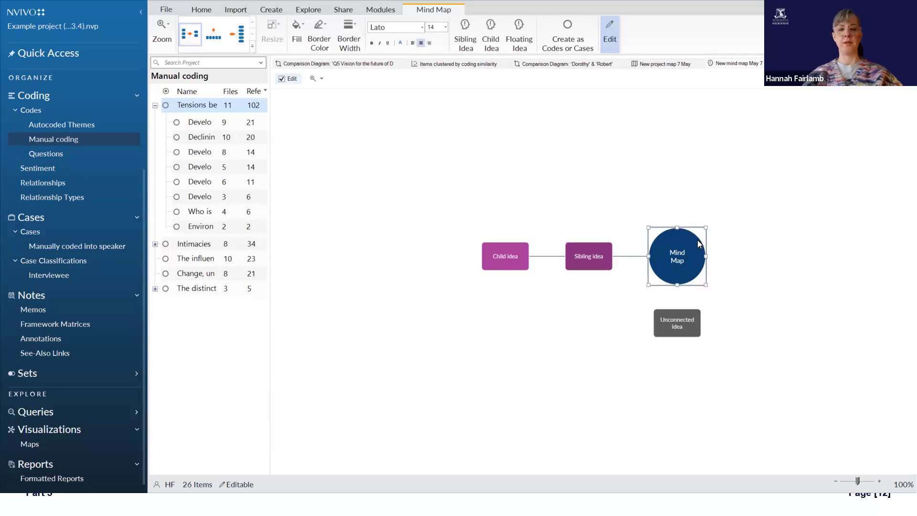
{"action": "left_click", "coordinate": [689, 219]}
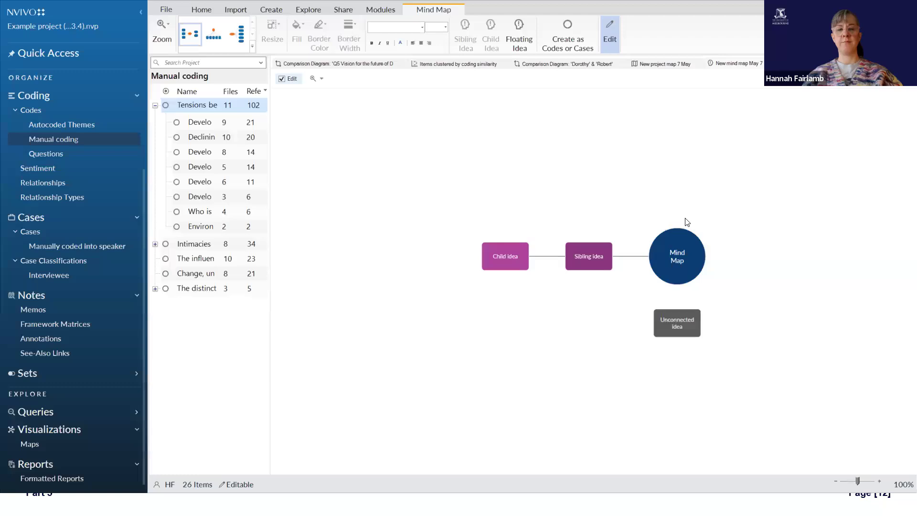
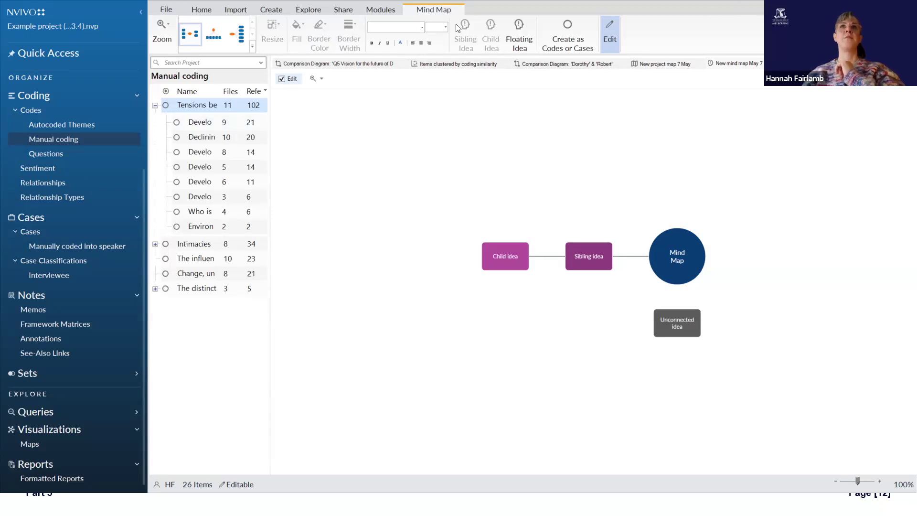
Step: Create a new concept map named "New concept map May 7"
{"action": "left_click", "coordinate": [306, 10]}
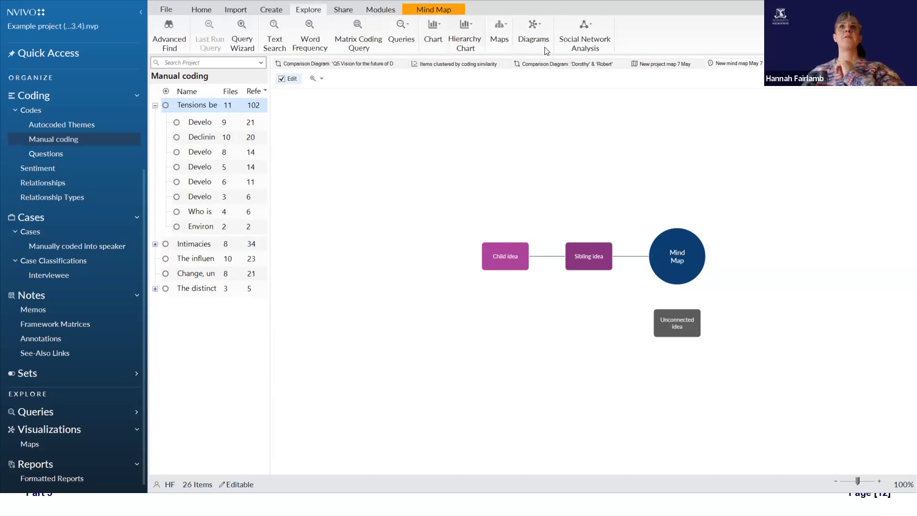
{"action": "left_click", "coordinate": [537, 41]}
{"action": "left_click", "coordinate": [499, 39]}
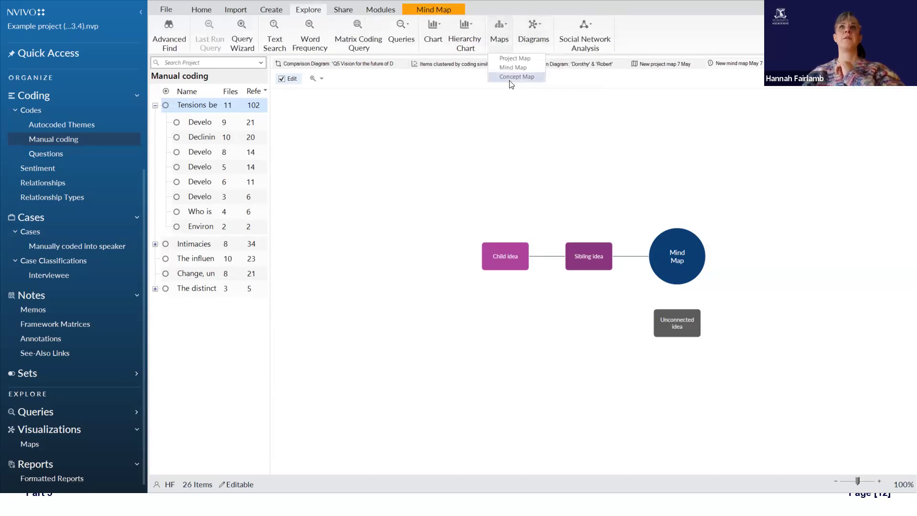
{"action": "left_click", "coordinate": [518, 77]}
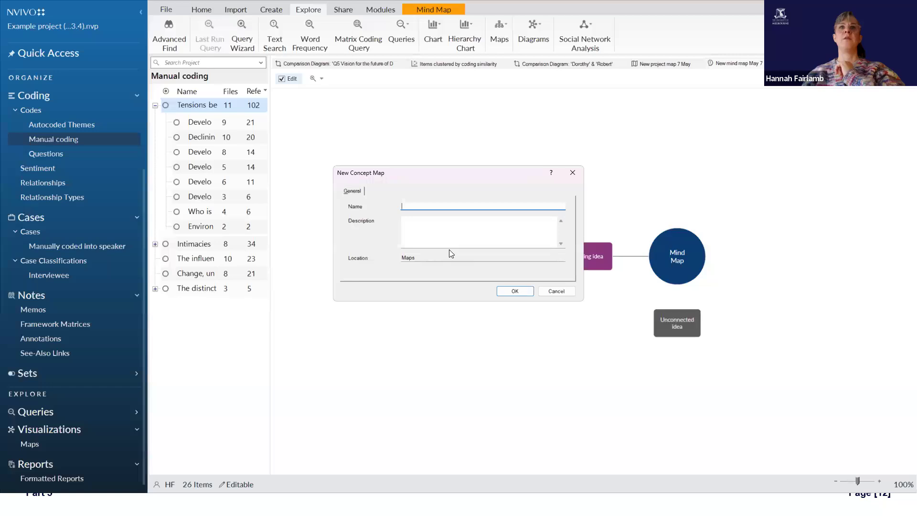
{"action": "type", "text": "New conce"}
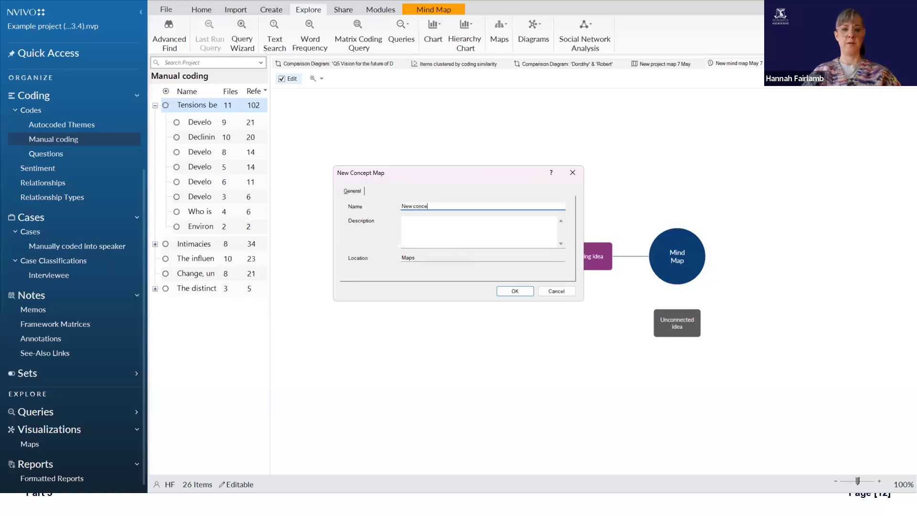
{"action": "type", "text": "pt map May 7"}
{"action": "key", "text": "Return"}
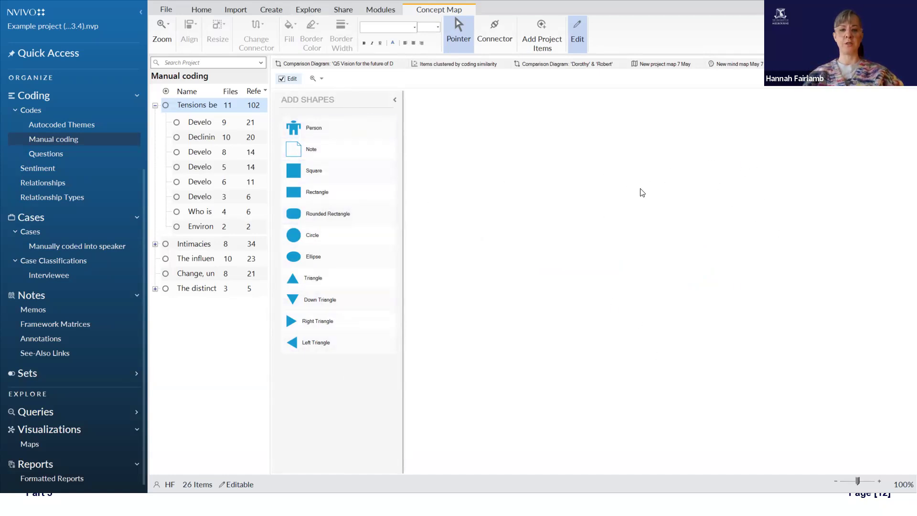
Step: Add a note shape labelled "New notes" to the upper part of the concept map
{"action": "left_click_drag", "start_coordinate": [325, 151], "coordinate": [552, 148]}
{"action": "type", "text": "New notes"}
{"action": "left_click", "coordinate": [575, 157]}
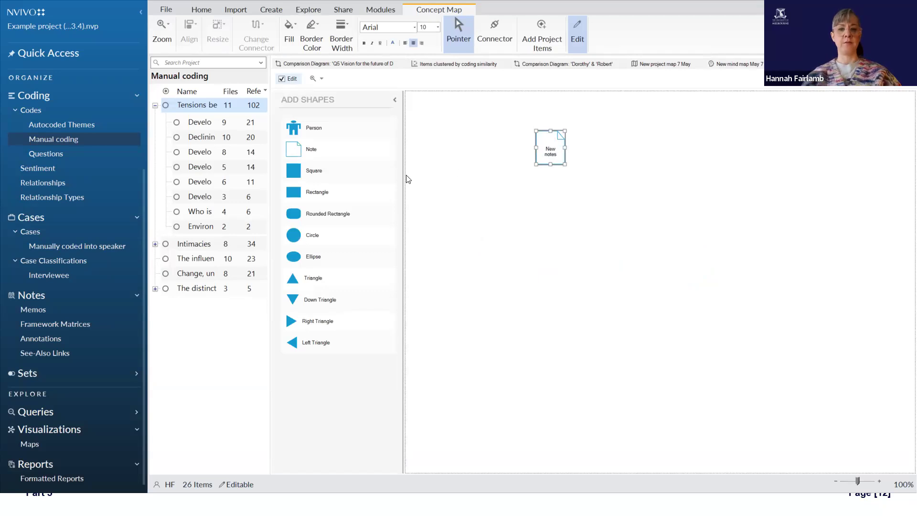
Step: Add a rectangle, a down triangle, a left triangle and a person shape, spreading them around the middle of the concept map
{"action": "left_click_drag", "start_coordinate": [332, 193], "coordinate": [552, 263]}
{"action": "left_click_drag", "start_coordinate": [356, 299], "coordinate": [678, 202]}
{"action": "left_click_drag", "start_coordinate": [360, 330], "coordinate": [709, 366]}
{"action": "left_click_drag", "start_coordinate": [293, 127], "coordinate": [748, 121]}
{"action": "left_click_drag", "start_coordinate": [673, 203], "coordinate": [744, 243]}
{"action": "left_click_drag", "start_coordinate": [738, 133], "coordinate": [670, 183]}
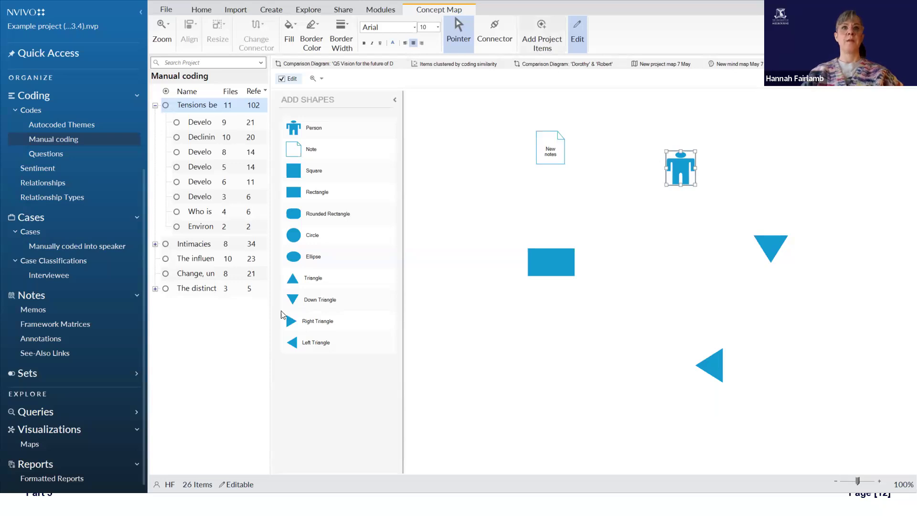
Step: Add the manual code "Change, uncertainty, transformation" to the map and place it between the rectangle and the down triangle
{"action": "left_click", "coordinate": [299, 314]}
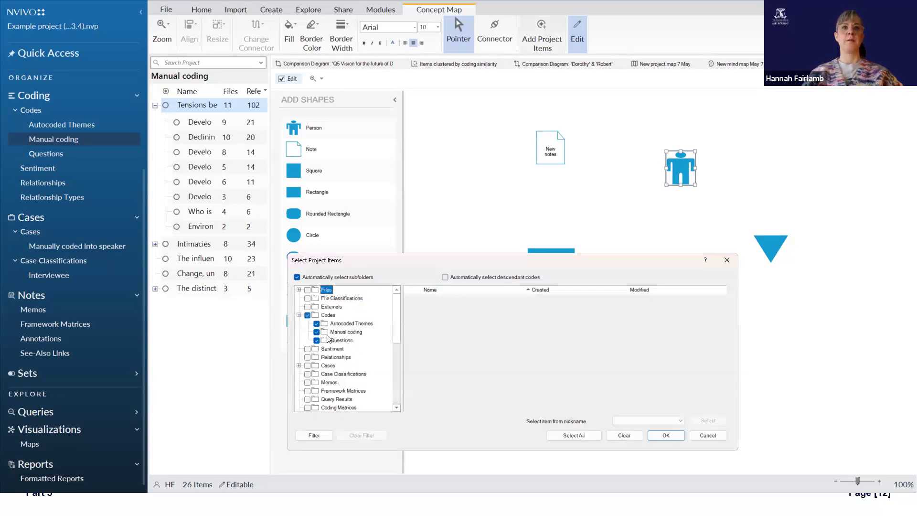
{"action": "left_click", "coordinate": [344, 332]}
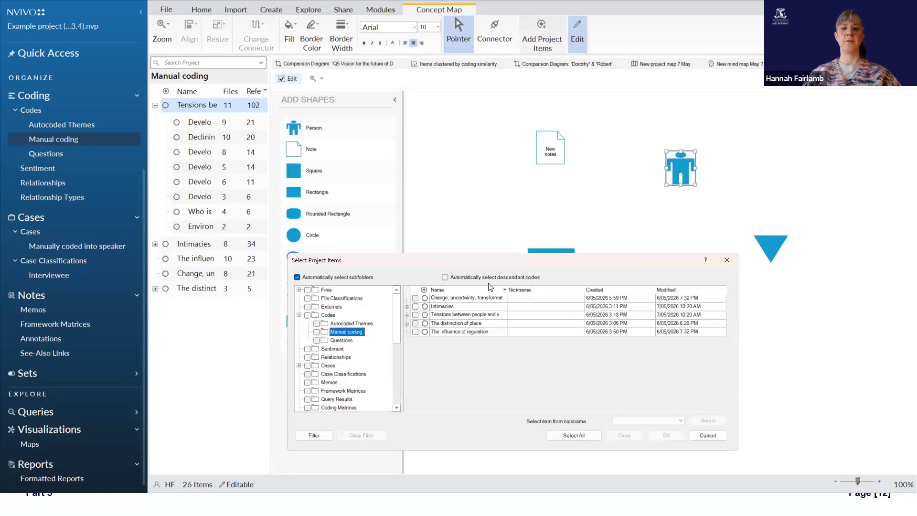
{"action": "left_click", "coordinate": [415, 298]}
{"action": "left_click", "coordinate": [667, 435]}
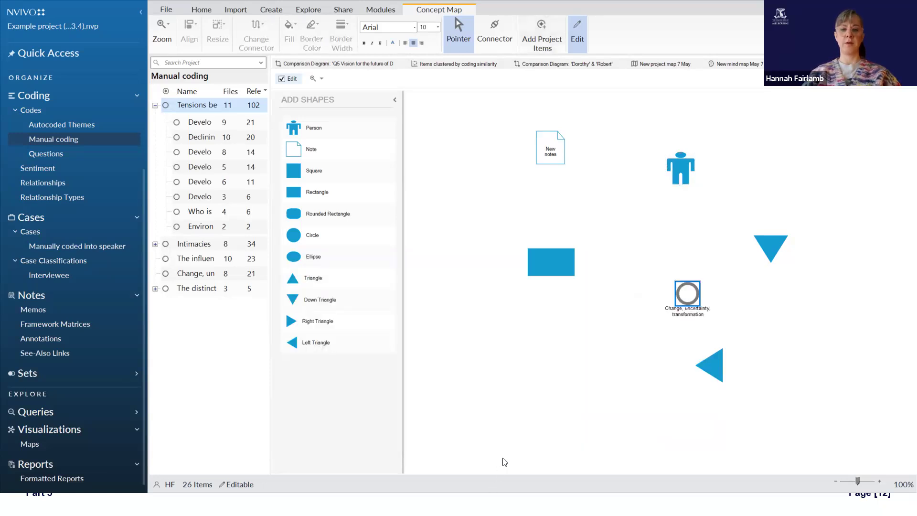
{"action": "left_click_drag", "start_coordinate": [669, 297], "coordinate": [672, 269]}
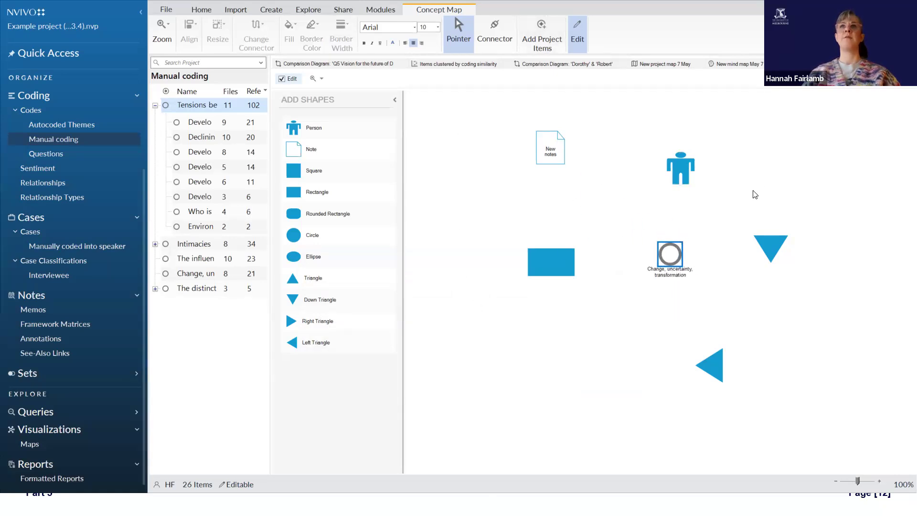
Step: Draw a connector from the "Change, uncertainty, transformation" code to the "New notes" shape
{"action": "left_click", "coordinate": [495, 31]}
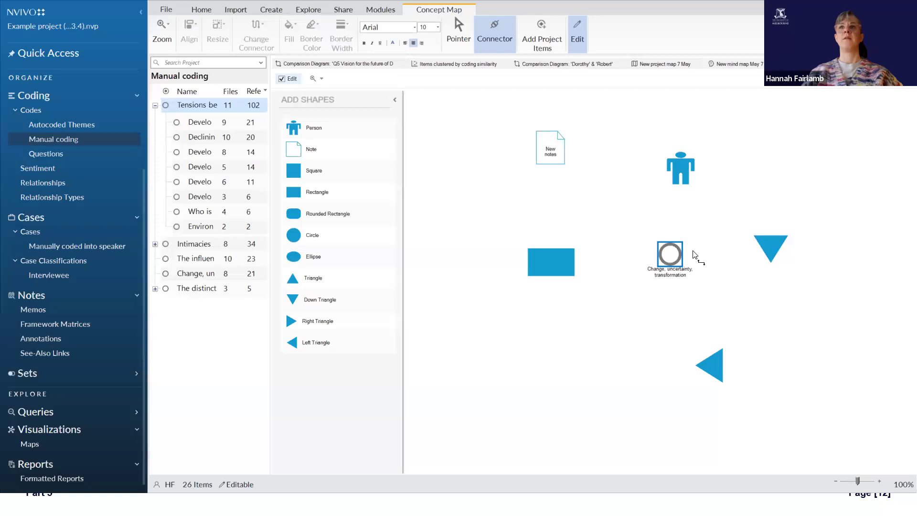
{"action": "left_click_drag", "start_coordinate": [678, 242], "coordinate": [568, 267]}
{"action": "left_click_drag", "start_coordinate": [627, 258], "coordinate": [562, 157]}
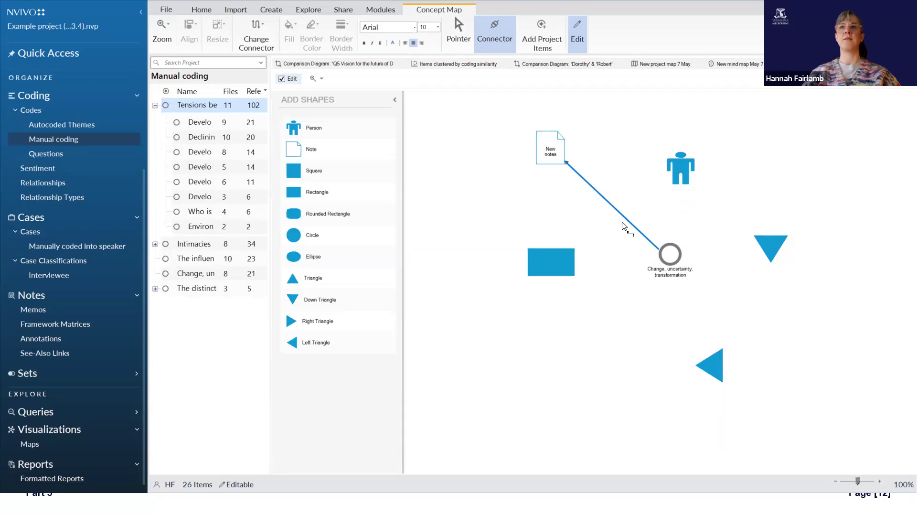
Step: Try the symmetrical and associative types on the connector between the code and the note, and return it to one way
{"action": "left_click", "coordinate": [257, 33]}
{"action": "left_click", "coordinate": [266, 68]}
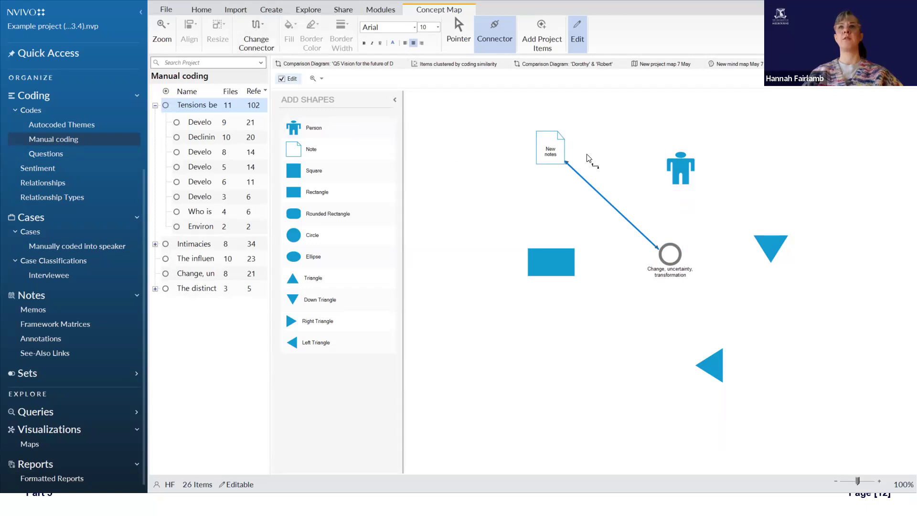
{"action": "left_click", "coordinate": [266, 46]}
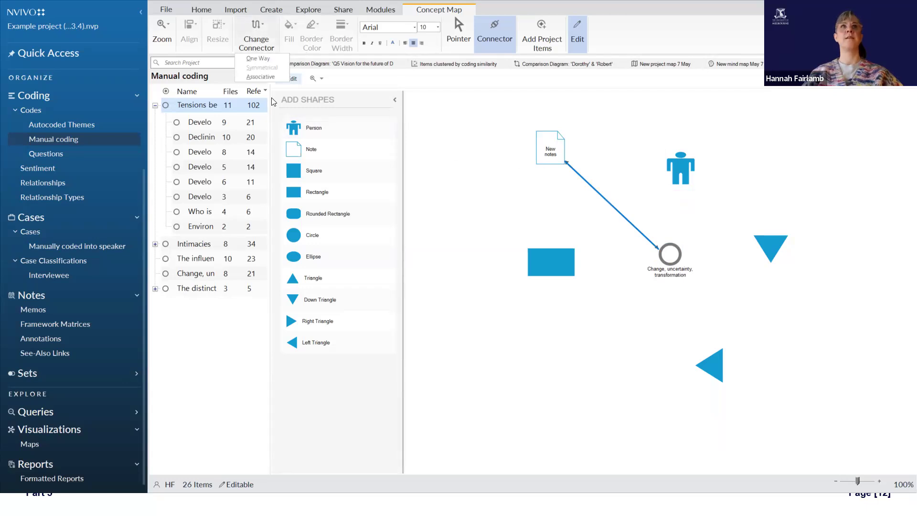
{"action": "left_click", "coordinate": [276, 78]}
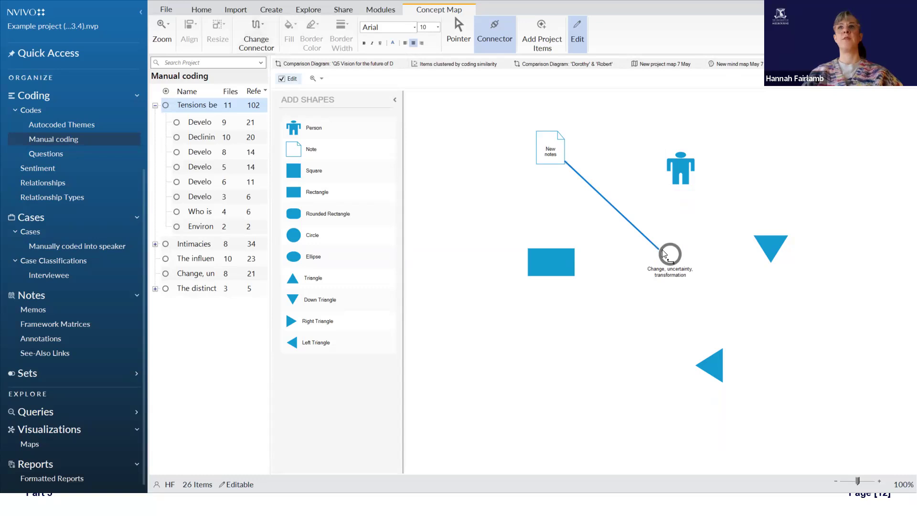
{"action": "left_click", "coordinate": [244, 33]}
{"action": "left_click", "coordinate": [276, 59]}
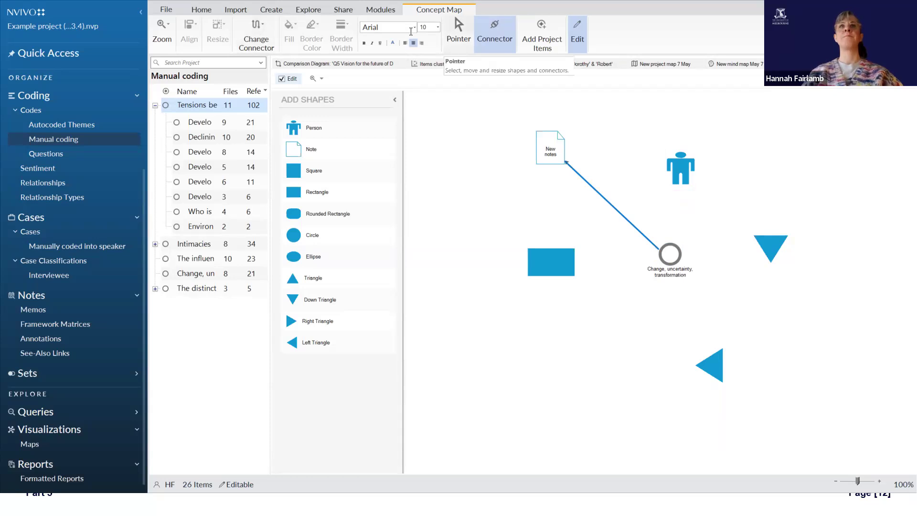
Step: Toggle the concept map's edit mode off and on, and expand the collapsed list of shapes again
{"action": "left_click", "coordinate": [583, 38]}
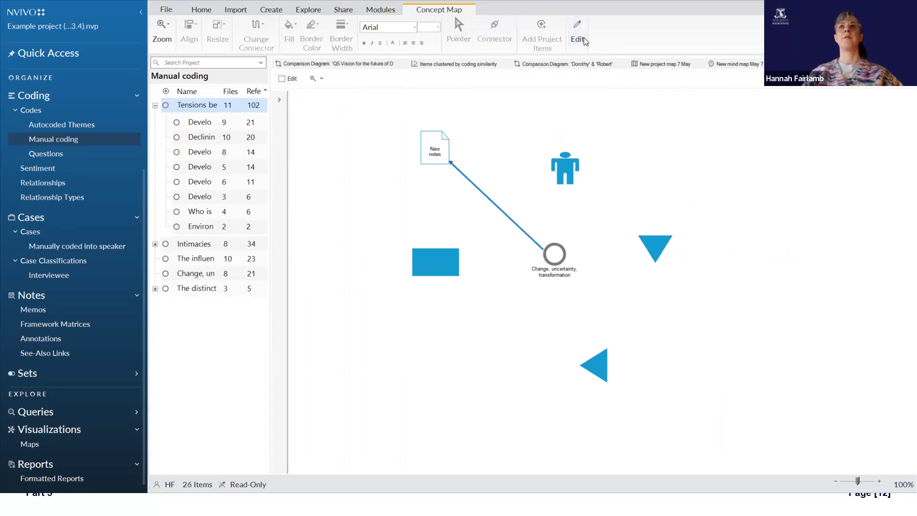
{"action": "left_click", "coordinate": [581, 31]}
{"action": "left_click", "coordinate": [581, 34]}
{"action": "left_click", "coordinate": [581, 35]}
{"action": "left_click", "coordinate": [582, 38]}
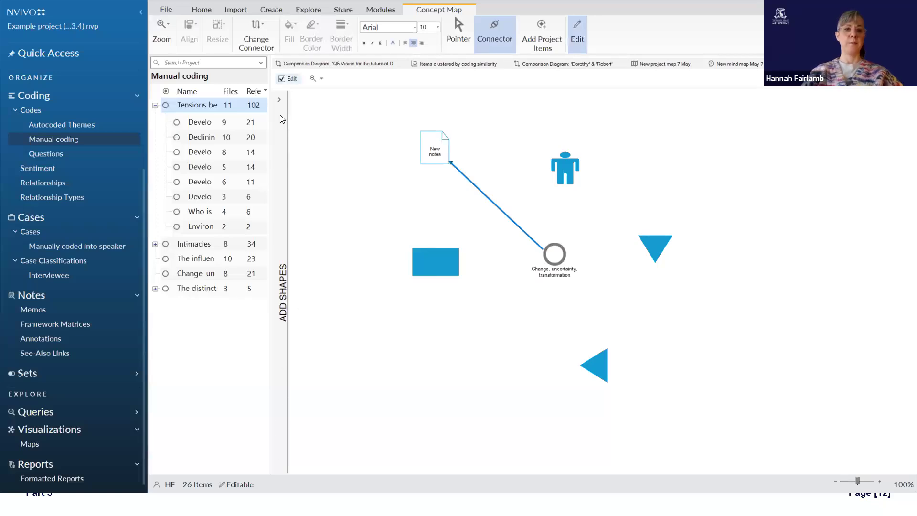
{"action": "left_click", "coordinate": [279, 100]}
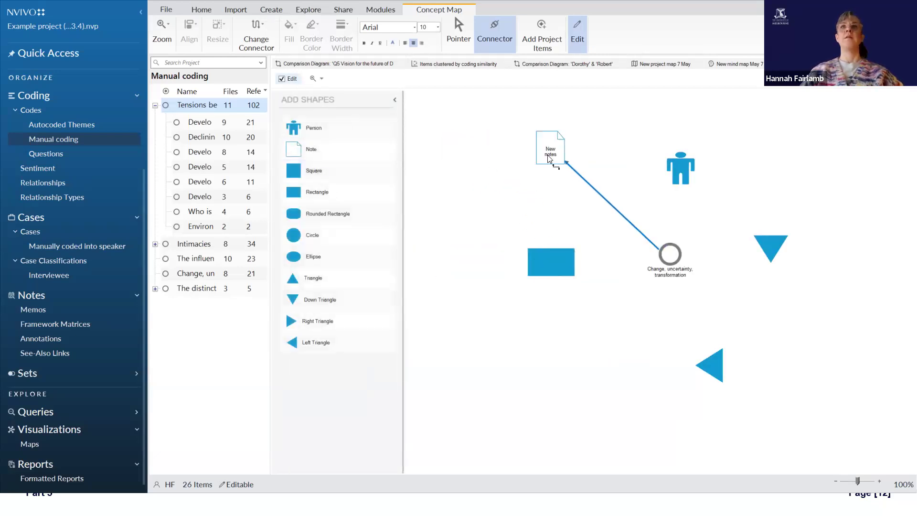
Step: Connect the rectangle to the note and the left triangle, and move the shapes and the code to new places on the map
{"action": "mouse_move", "coordinate": [559, 261]}
{"action": "left_mouse_down"}
{"action": "mouse_move", "coordinate": [545, 144]}
{"action": "mouse_move", "coordinate": [739, 380]}
{"action": "left_mouse_up"}
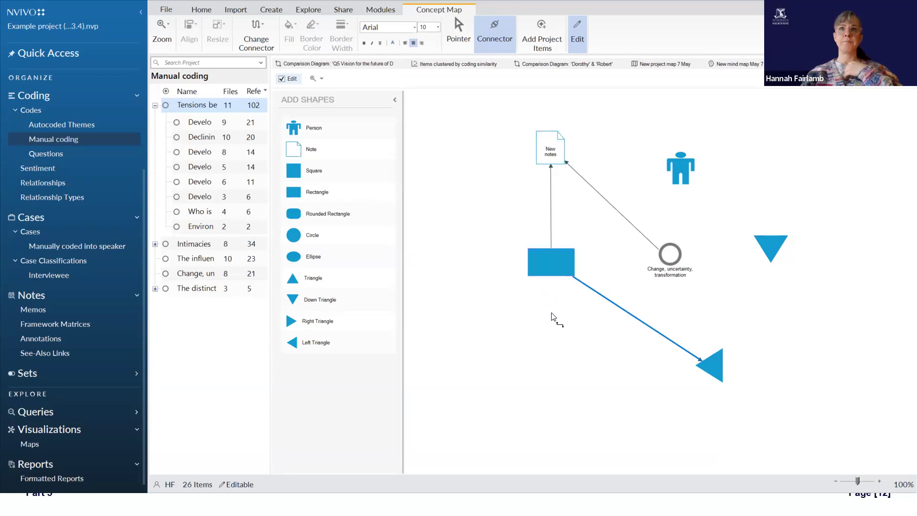
{"action": "left_click", "coordinate": [458, 33]}
{"action": "left_click_drag", "start_coordinate": [556, 268], "coordinate": [511, 319]}
{"action": "left_click_drag", "start_coordinate": [491, 359], "coordinate": [513, 289]}
{"action": "left_click_drag", "start_coordinate": [683, 171], "coordinate": [714, 155]}
{"action": "left_click_drag", "start_coordinate": [770, 246], "coordinate": [783, 313]}
{"action": "left_click_drag", "start_coordinate": [705, 365], "coordinate": [636, 387]}
{"action": "left_click_drag", "start_coordinate": [670, 265], "coordinate": [639, 262]}
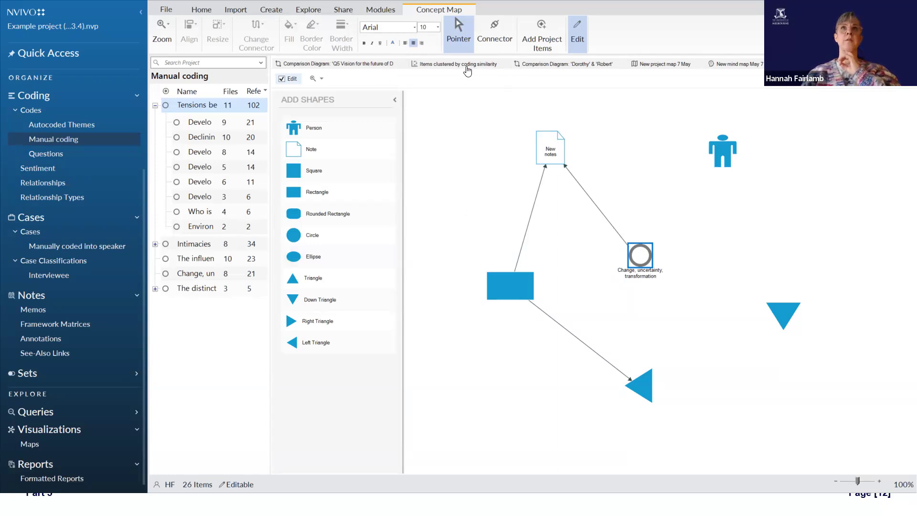
Step: Return to the cluster analysis of the files and review its clustering options and selected interview files without changing them
{"action": "left_click", "coordinate": [419, 71]}
{"action": "left_click", "coordinate": [381, 67]}
{"action": "left_click", "coordinate": [433, 65]}
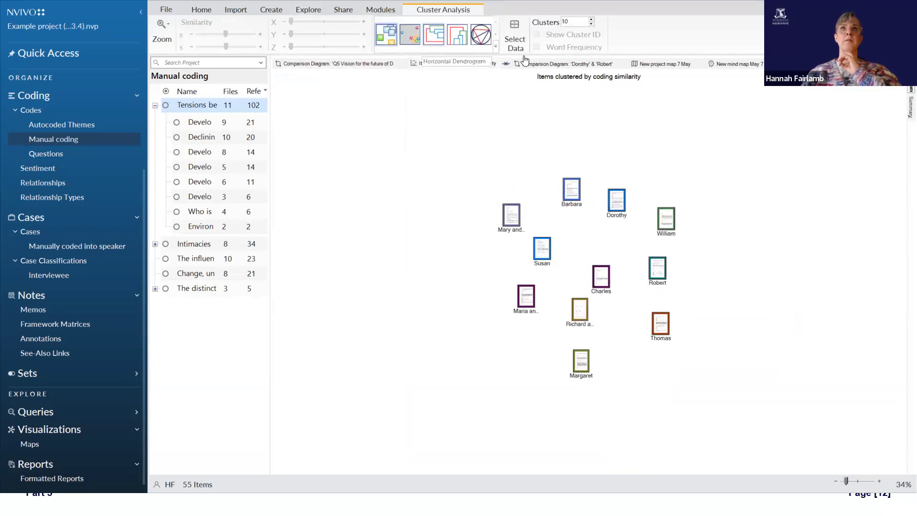
{"action": "left_click", "coordinate": [515, 41]}
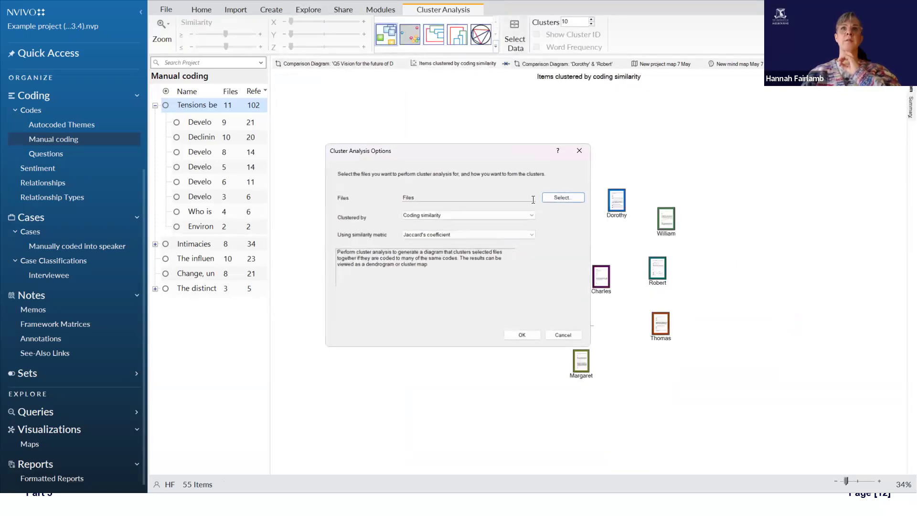
{"action": "left_click", "coordinate": [573, 198]}
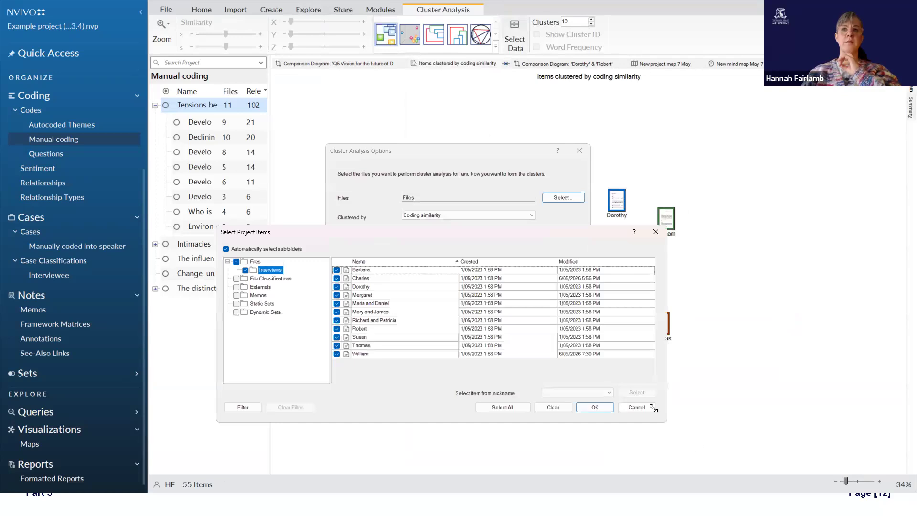
{"action": "left_click", "coordinate": [639, 407]}
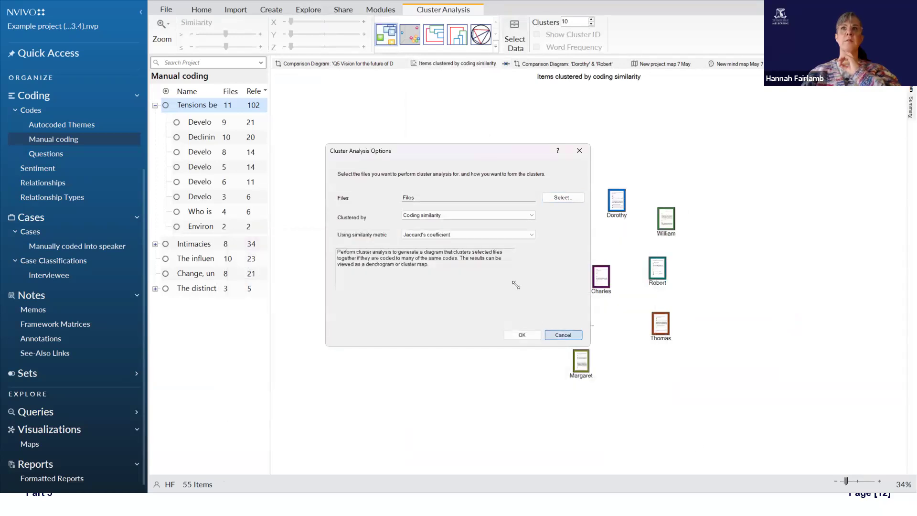
{"action": "left_click", "coordinate": [522, 334]}
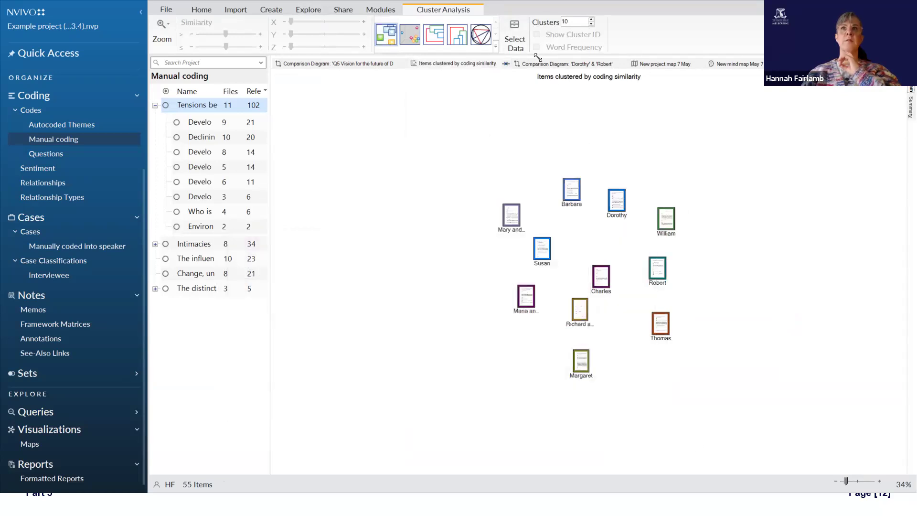
{"action": "left_click", "coordinate": [512, 30]}
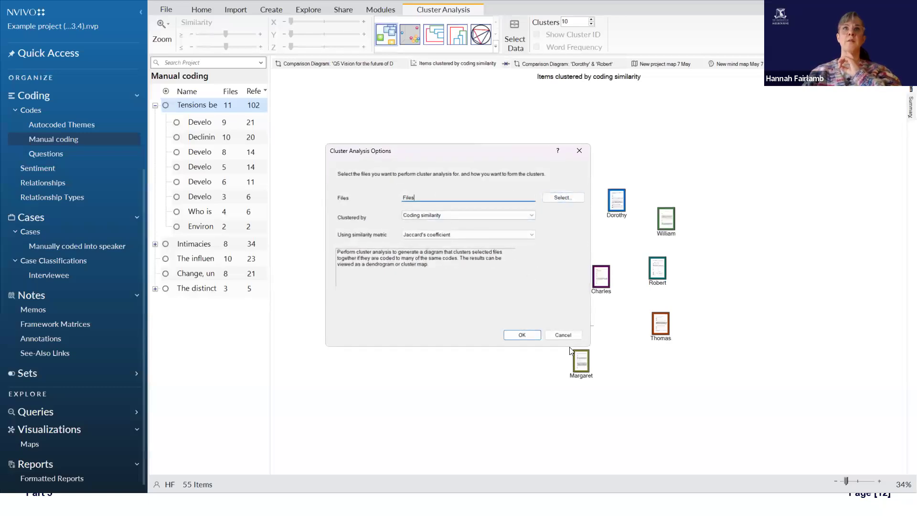
{"action": "left_click", "coordinate": [563, 334]}
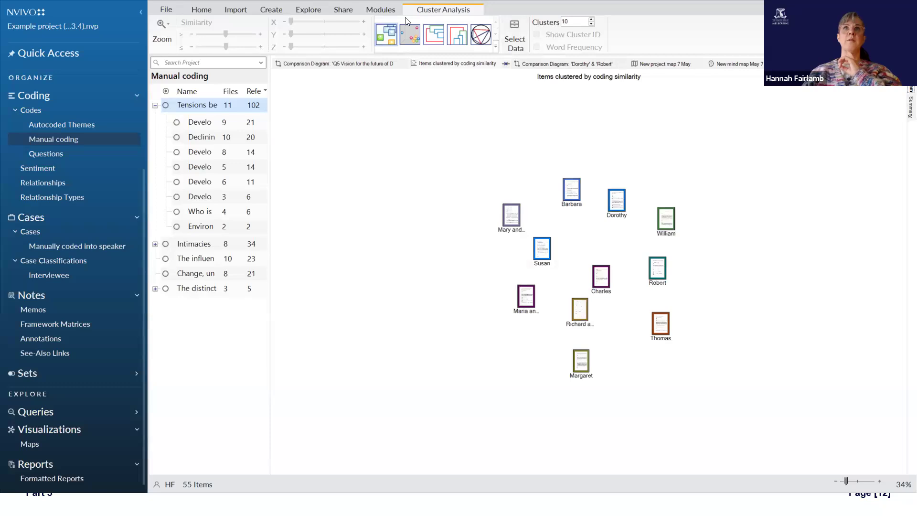
Step: Create a cluster analysis of the project's codes, clustered by coding similarity using Jaccard's coefficient
{"action": "left_click", "coordinate": [300, 11]}
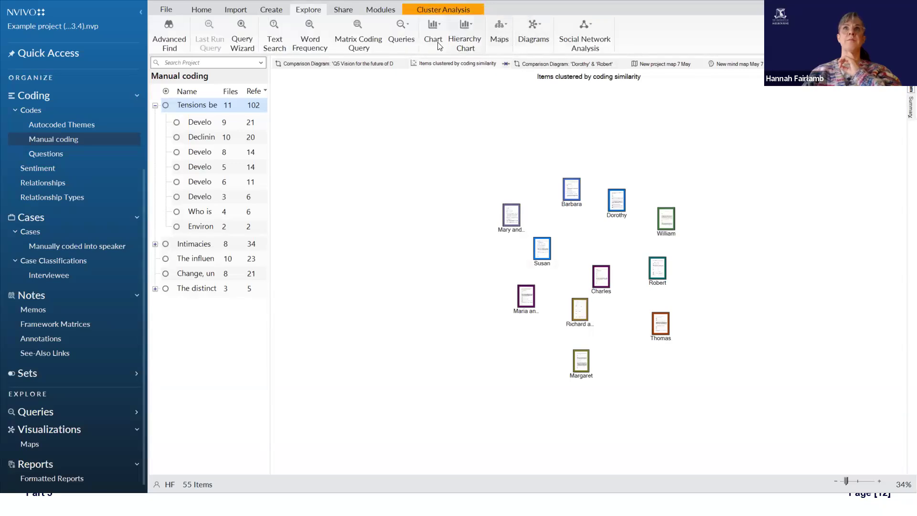
{"action": "left_click", "coordinate": [530, 42]}
{"action": "left_click", "coordinate": [537, 68]}
{"action": "left_click", "coordinate": [354, 204]}
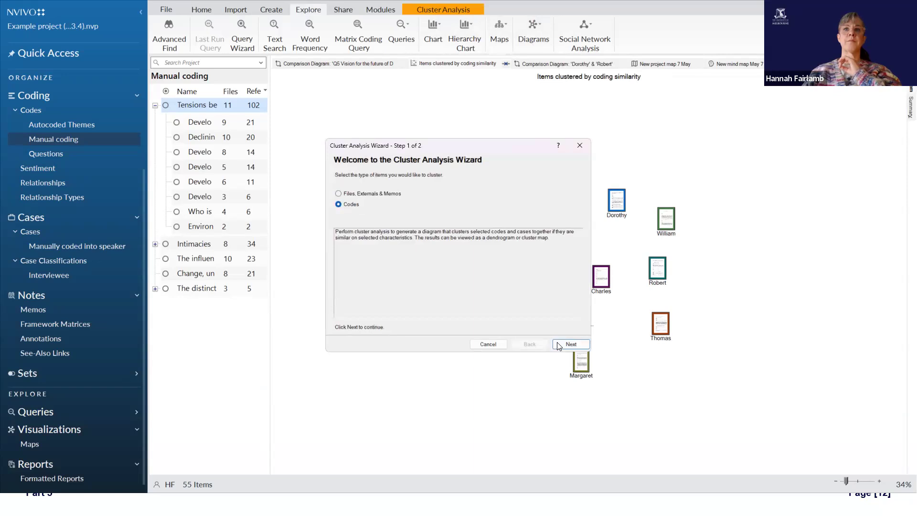
{"action": "left_click", "coordinate": [553, 344]}
{"action": "left_click", "coordinate": [560, 191]}
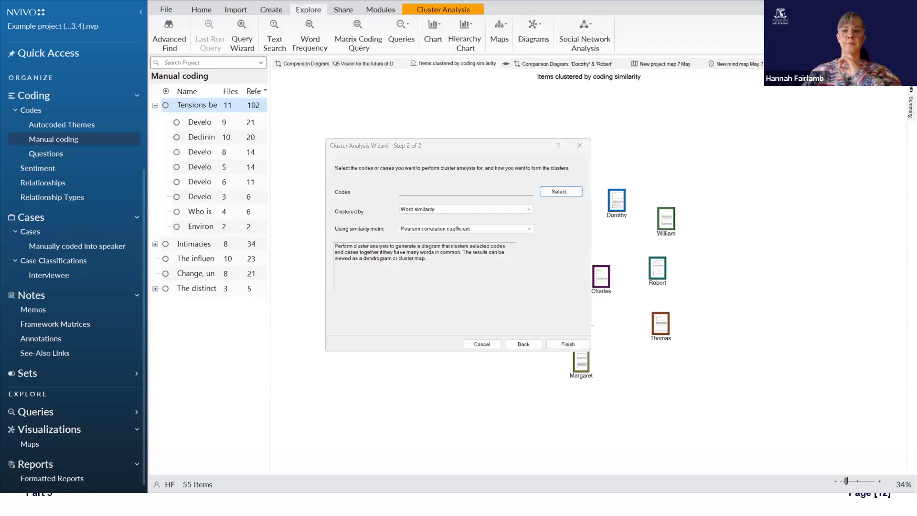
{"action": "left_click", "coordinate": [429, 485]}
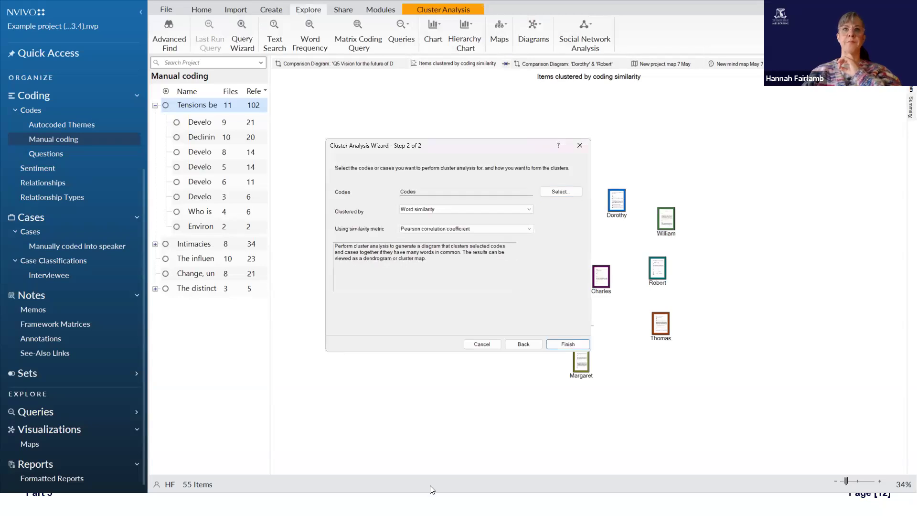
{"action": "left_click", "coordinate": [470, 210]}
{"action": "left_click", "coordinate": [472, 220]}
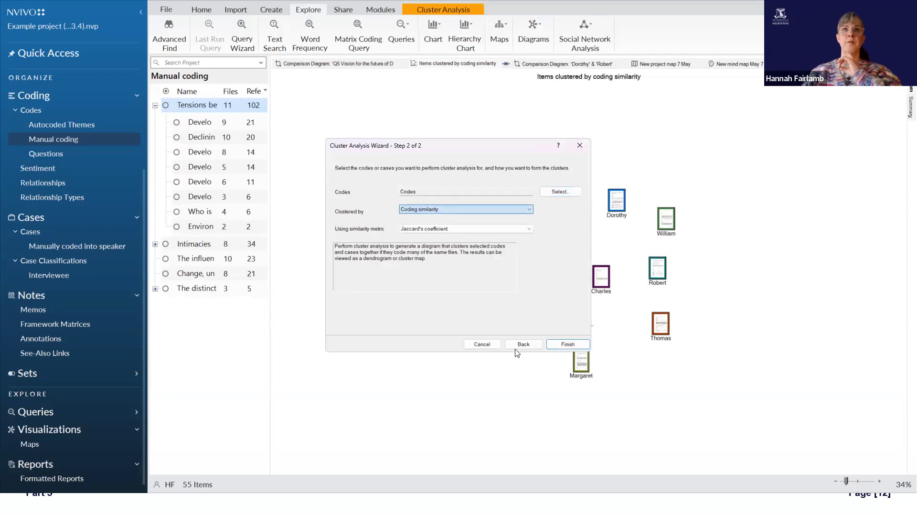
{"action": "left_click", "coordinate": [567, 346]}
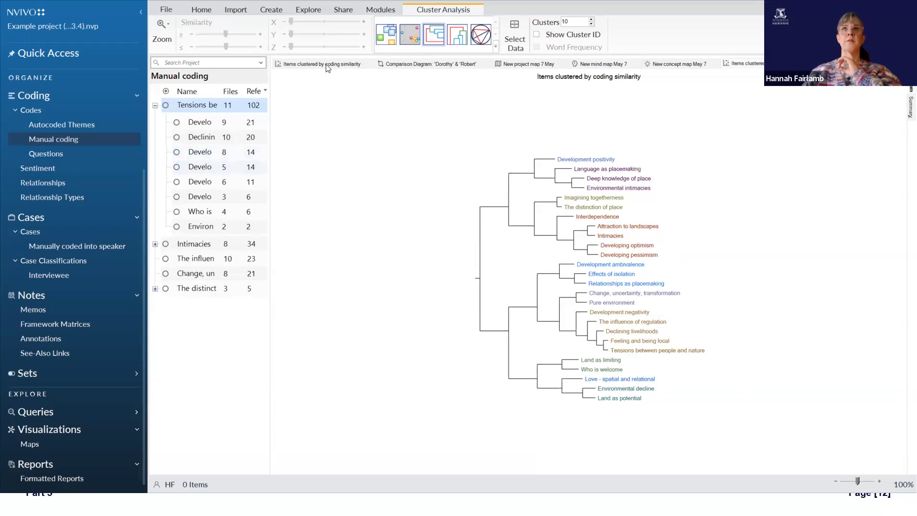
Step: View the code clusters as a circle graph, a vertical dendrogram and a 3D cluster map, and rotate the 3D map
{"action": "left_click", "coordinate": [481, 47]}
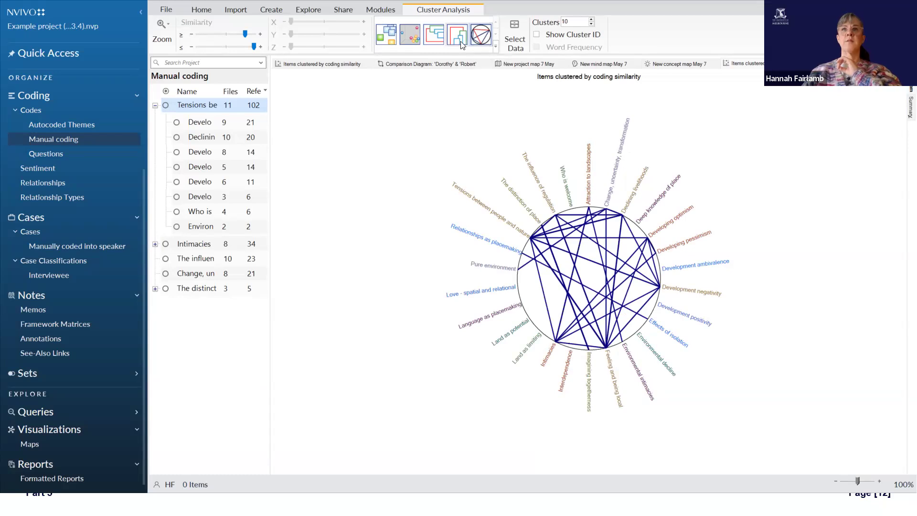
{"action": "left_click", "coordinate": [462, 45]}
{"action": "left_click", "coordinate": [410, 37]}
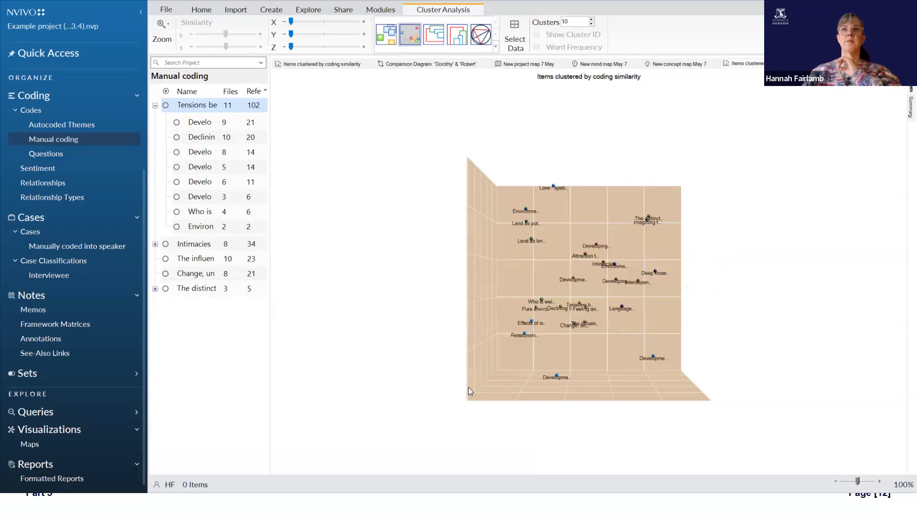
{"action": "mouse_move", "coordinate": [498, 372]}
{"action": "left_mouse_down"}
{"action": "mouse_move", "coordinate": [477, 388]}
{"action": "mouse_move", "coordinate": [483, 398]}
{"action": "mouse_move", "coordinate": [492, 399]}
{"action": "mouse_move", "coordinate": [496, 366]}
{"action": "mouse_move", "coordinate": [487, 371]}
{"action": "left_mouse_up"}
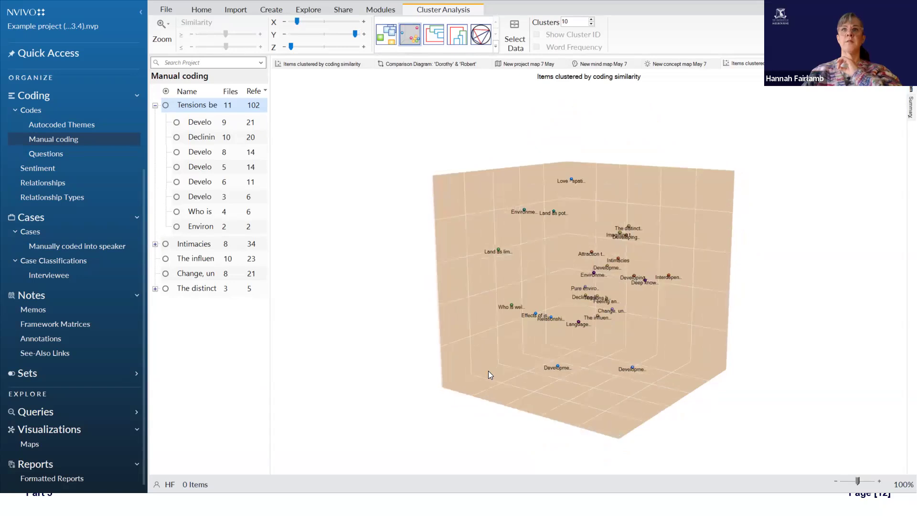
Step: View the code clusters as a 2D cluster map zoomed out to 43%, and return to the horizontal dendrogram
{"action": "left_click", "coordinate": [495, 47]}
{"action": "left_click", "coordinate": [427, 34]}
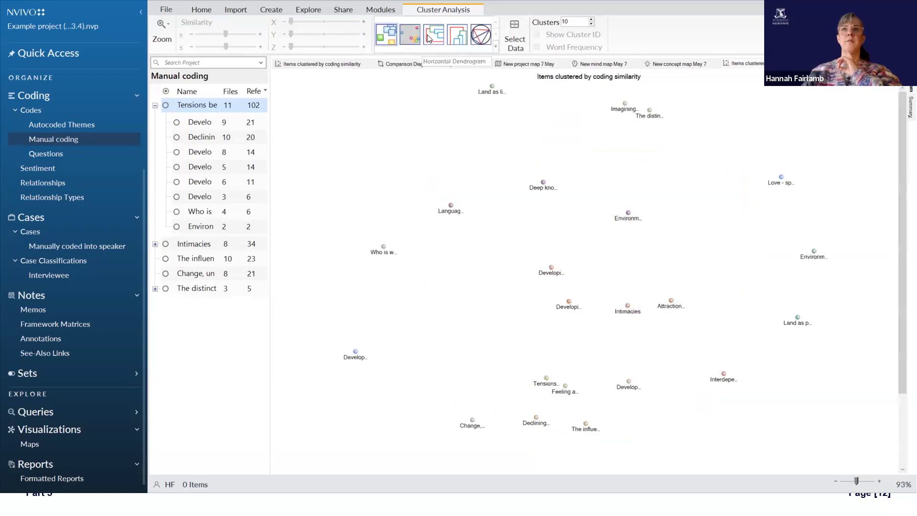
{"action": "left_click", "coordinate": [835, 481]}
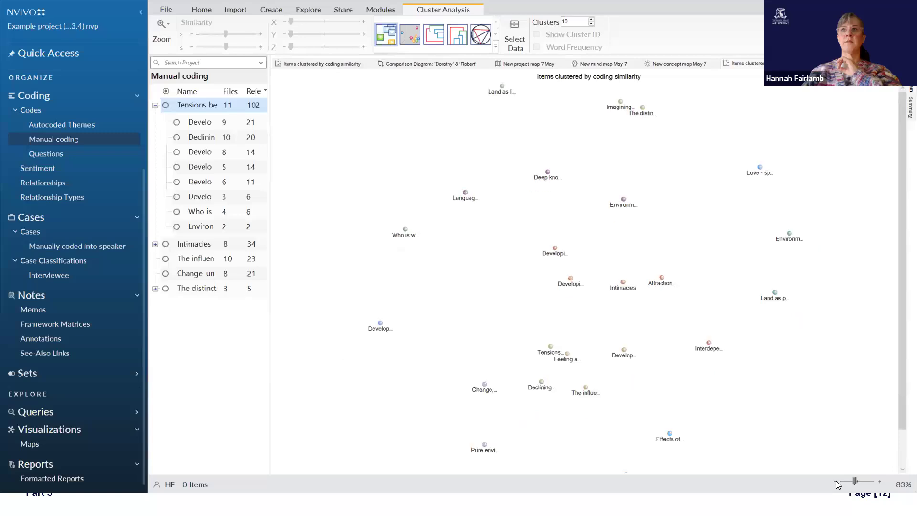
{"action": "left_click", "coordinate": [836, 481]}
{"action": "left_click", "coordinate": [835, 481]}
{"action": "left_click", "coordinate": [835, 481]}
{"action": "left_click", "coordinate": [836, 481]}
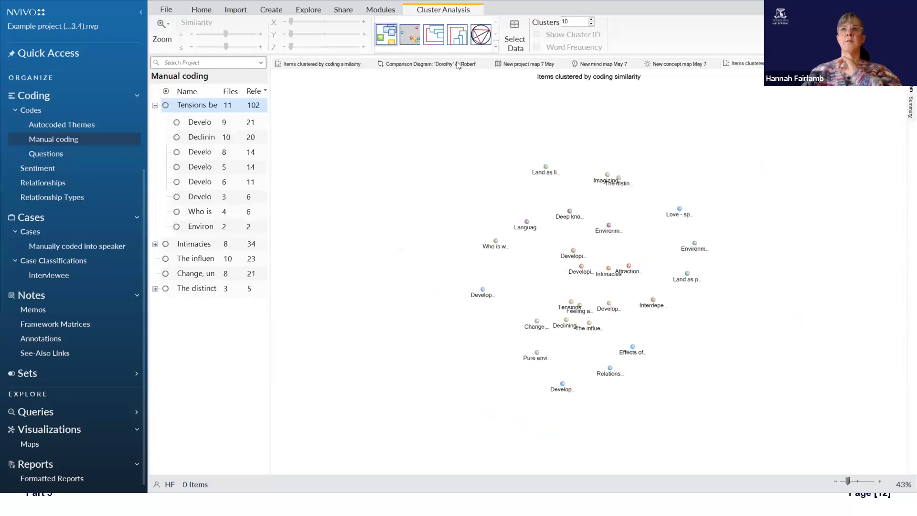
{"action": "left_click", "coordinate": [432, 37]}
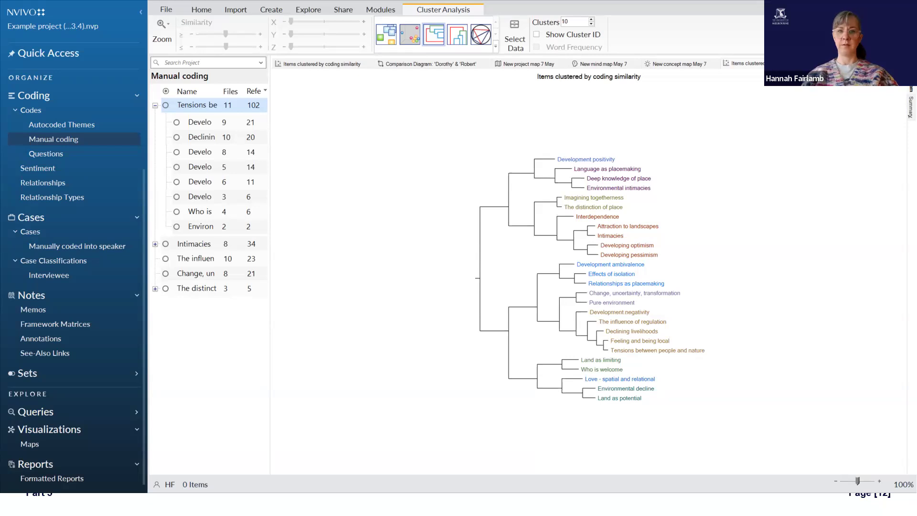
Step: Limit the cluster analysis to the question codes Q1 to Q6, keeping coding similarity and Jaccard's coefficient
{"action": "left_click", "coordinate": [516, 35]}
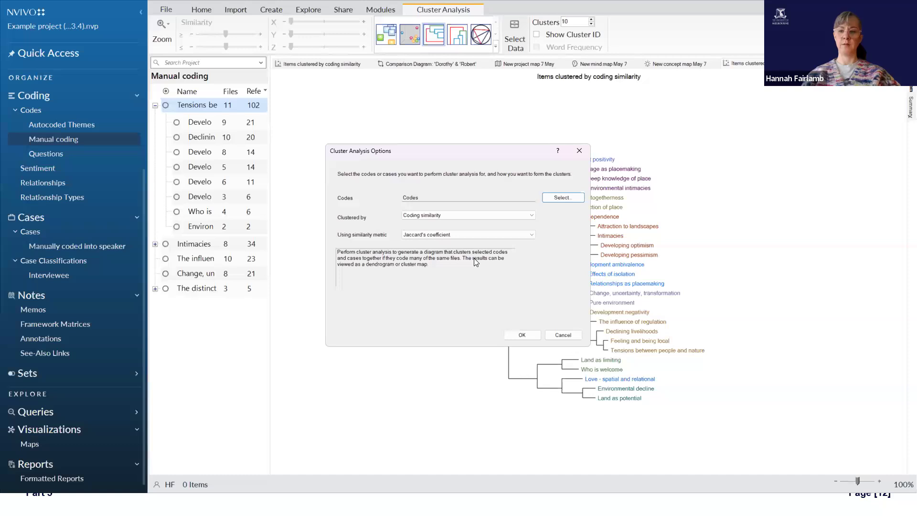
{"action": "left_click", "coordinate": [528, 217]}
{"action": "left_click", "coordinate": [529, 215]}
{"action": "left_click", "coordinate": [564, 198]}
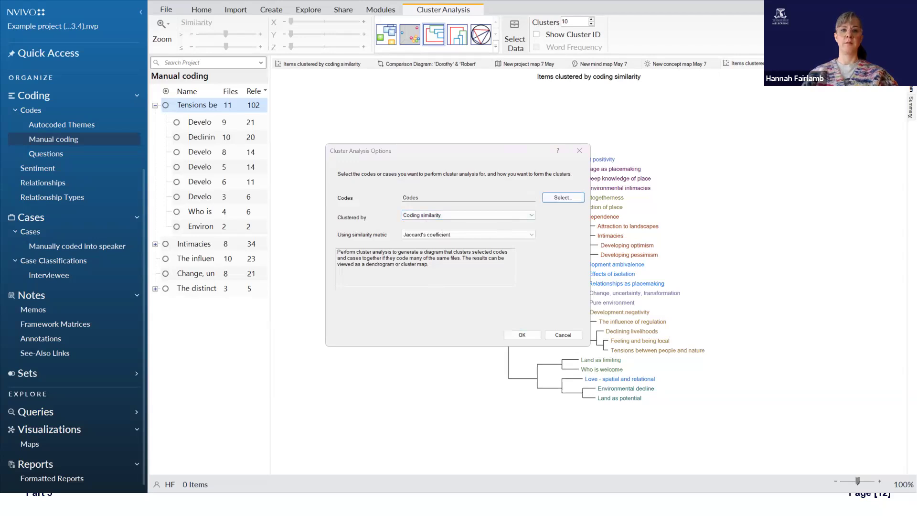
{"action": "left_click", "coordinate": [557, 454]}
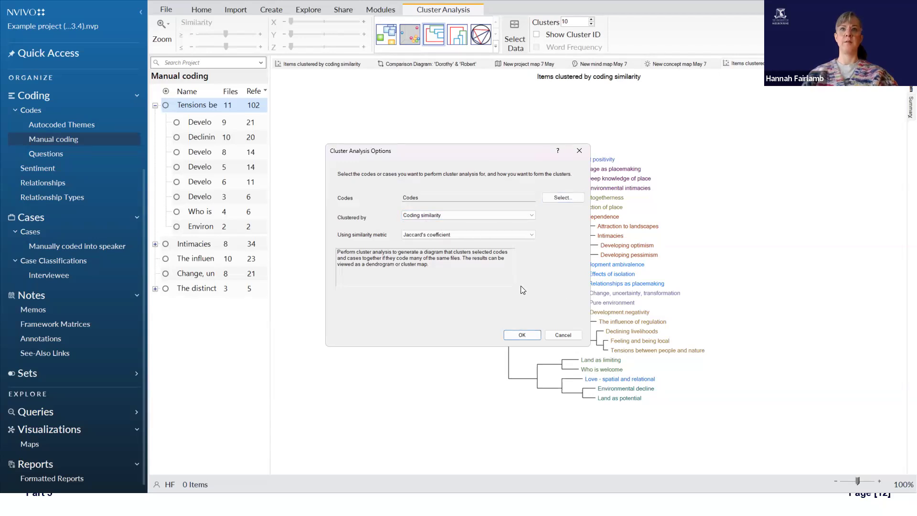
{"action": "left_click", "coordinate": [528, 333]}
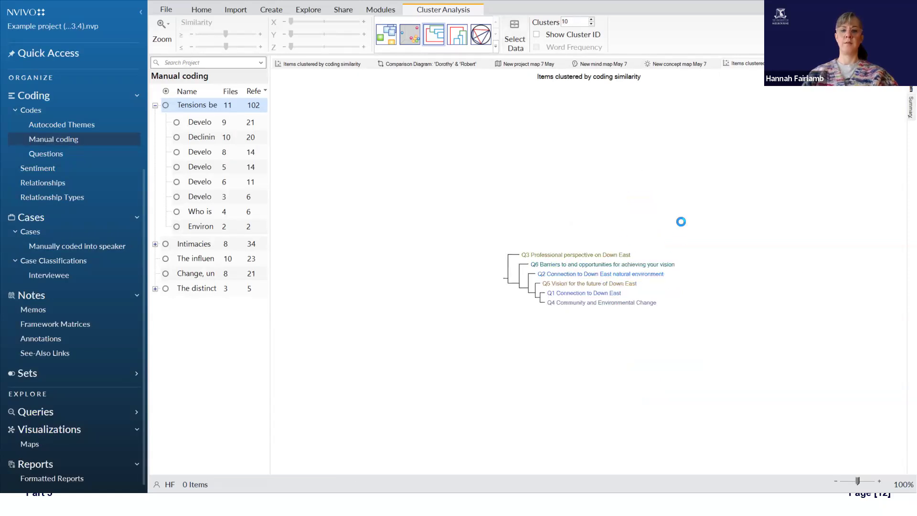
Step: Review the clustering choices for the question codes and keep coding similarity with Jaccard's coefficient
{"action": "left_click", "coordinate": [514, 38]}
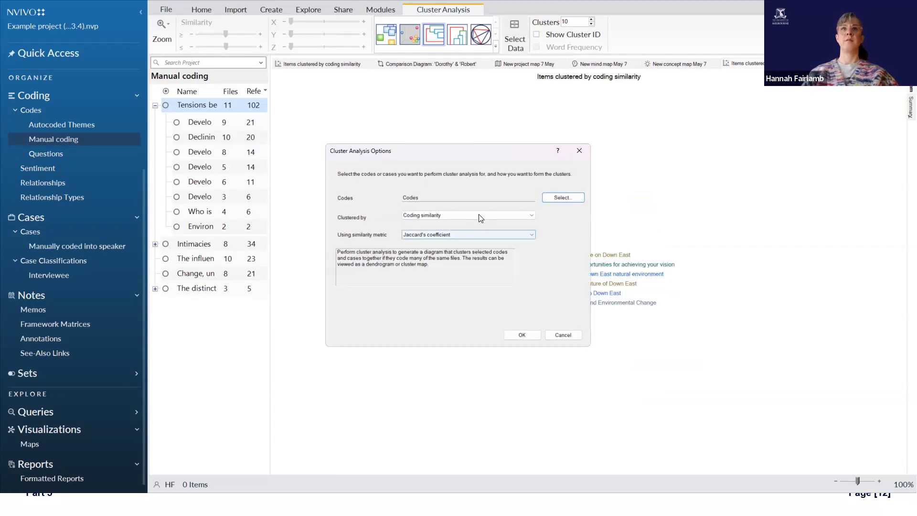
{"action": "left_click", "coordinate": [480, 215]}
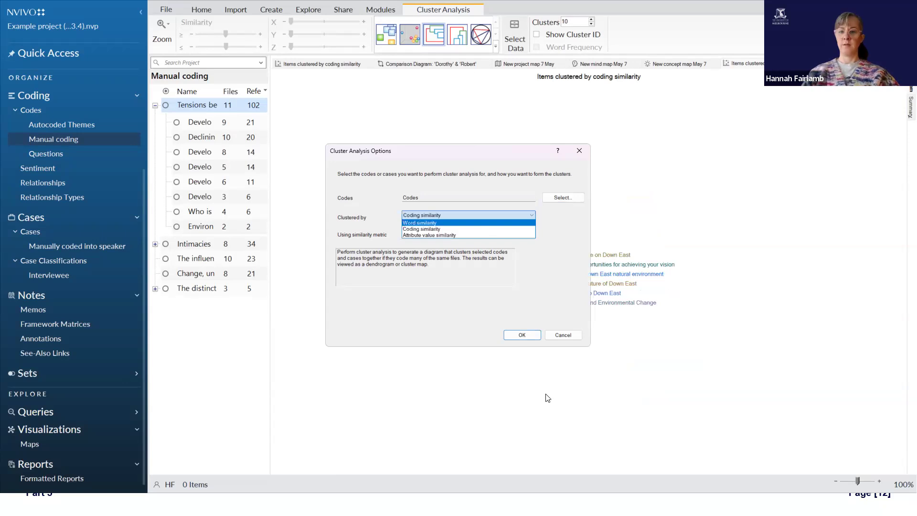
{"action": "key", "text": "alt+Tab"}
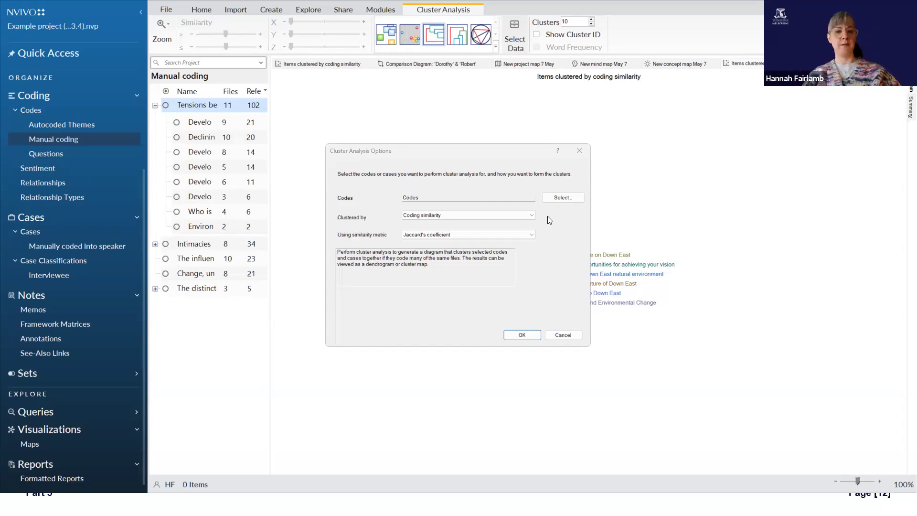
{"action": "left_click", "coordinate": [533, 336]}
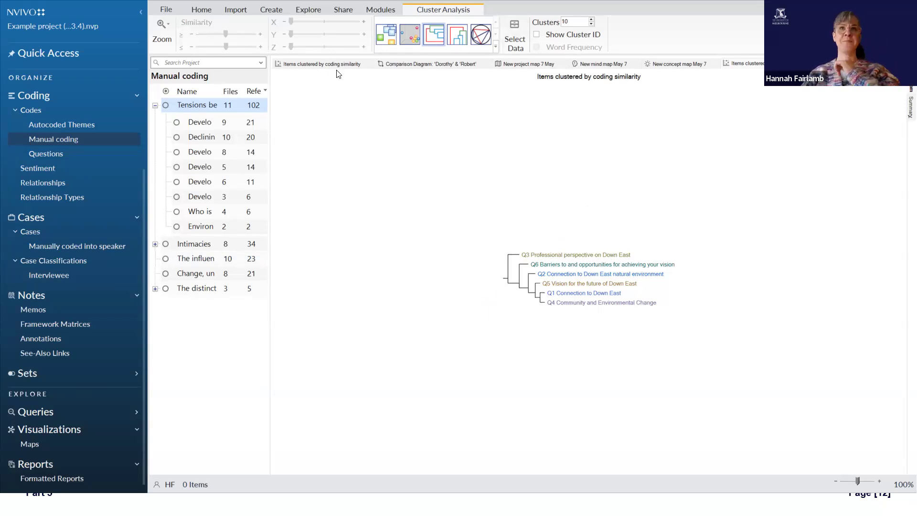
Step: Close all open cluster analyses, comparison diagrams and maps so only the manual coding list remains
{"action": "left_click", "coordinate": [369, 64]}
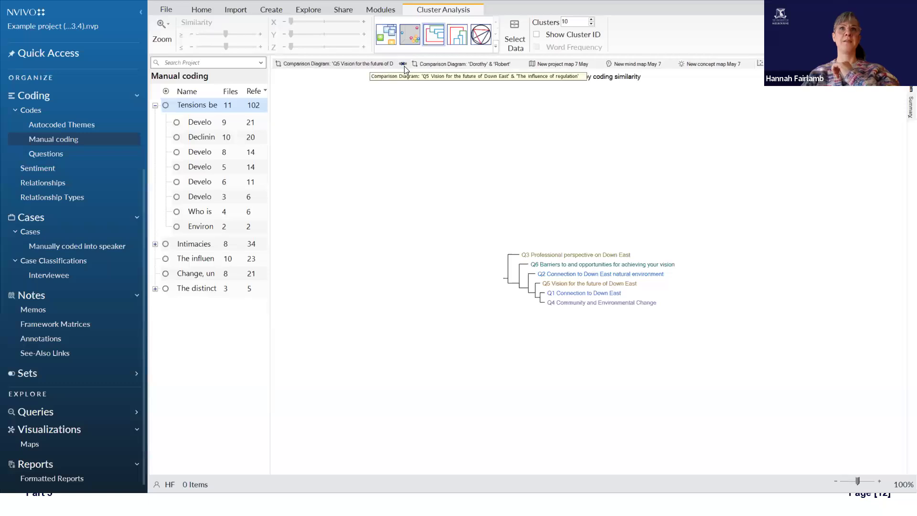
{"action": "left_click", "coordinate": [384, 64]}
{"action": "left_click", "coordinate": [415, 64]}
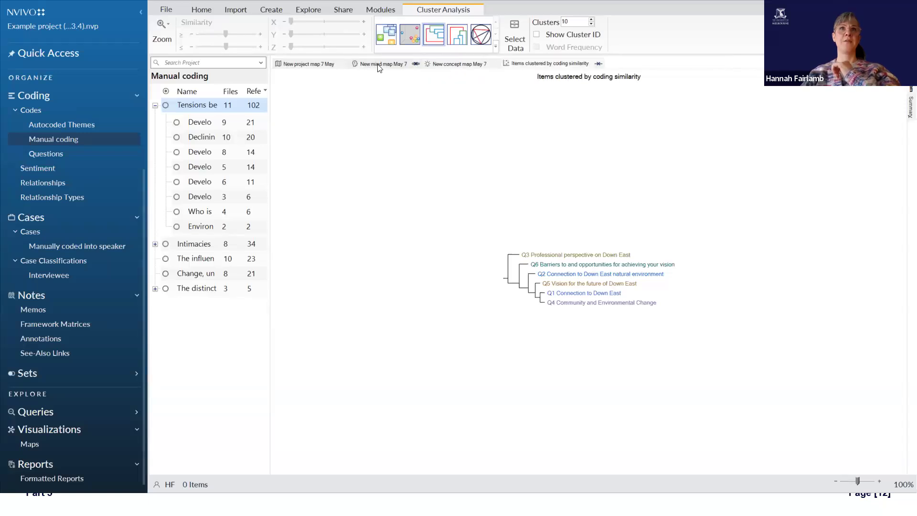
{"action": "left_click", "coordinate": [344, 64]}
{"action": "left_click", "coordinate": [352, 64]}
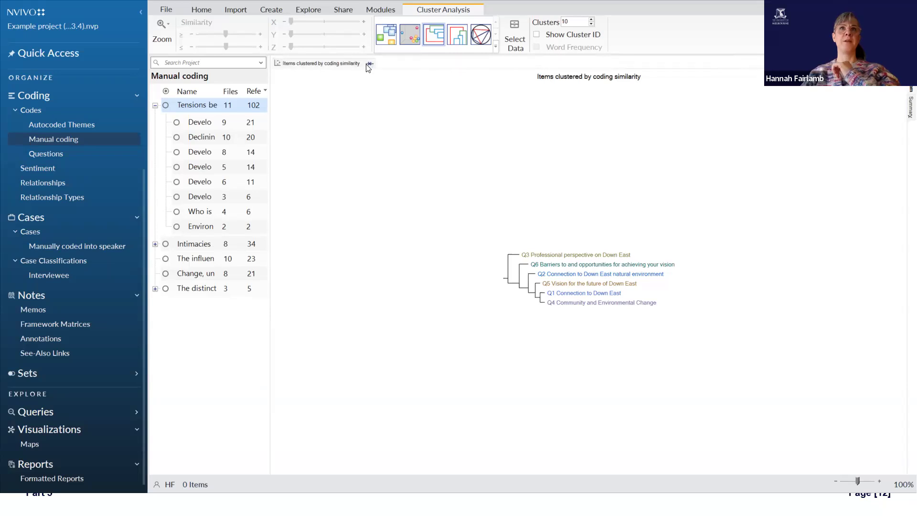
{"action": "left_click", "coordinate": [370, 63]}
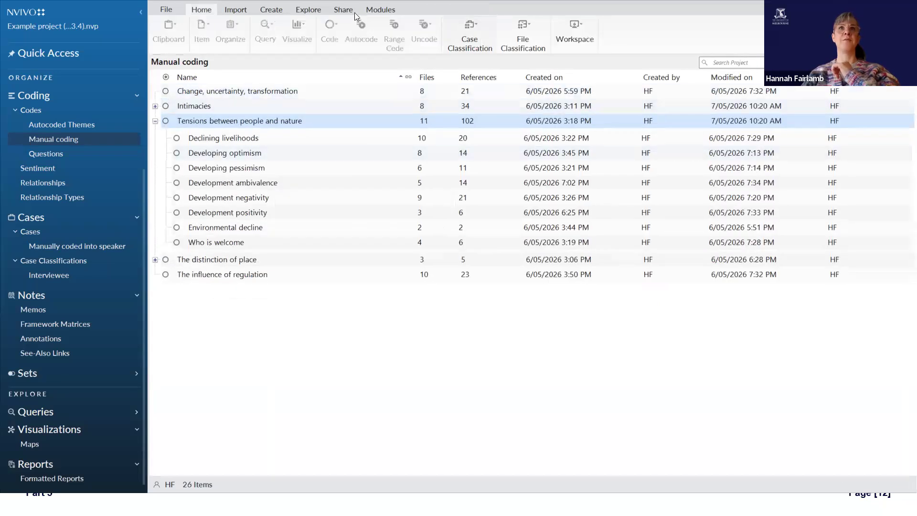
Step: Create a new cluster analysis of all the project's codes, clustered by coding similarity
{"action": "left_click", "coordinate": [308, 10]}
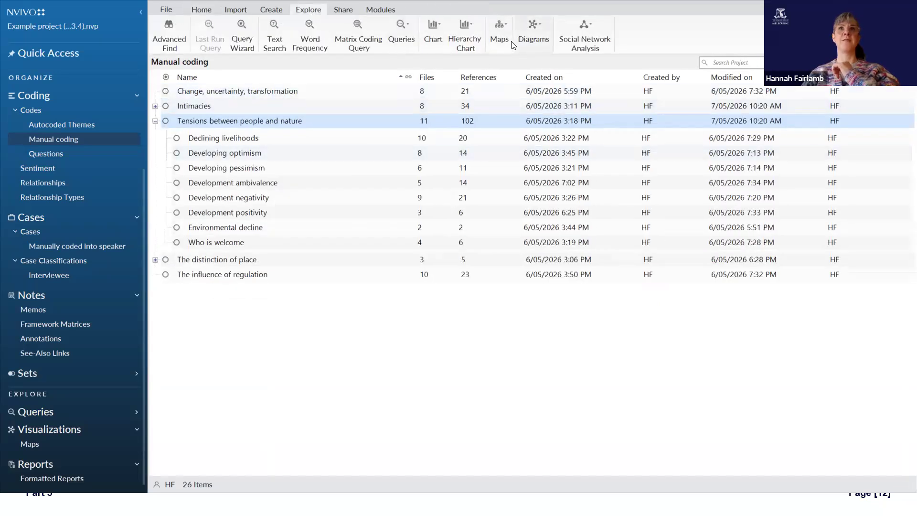
{"action": "left_click", "coordinate": [525, 45]}
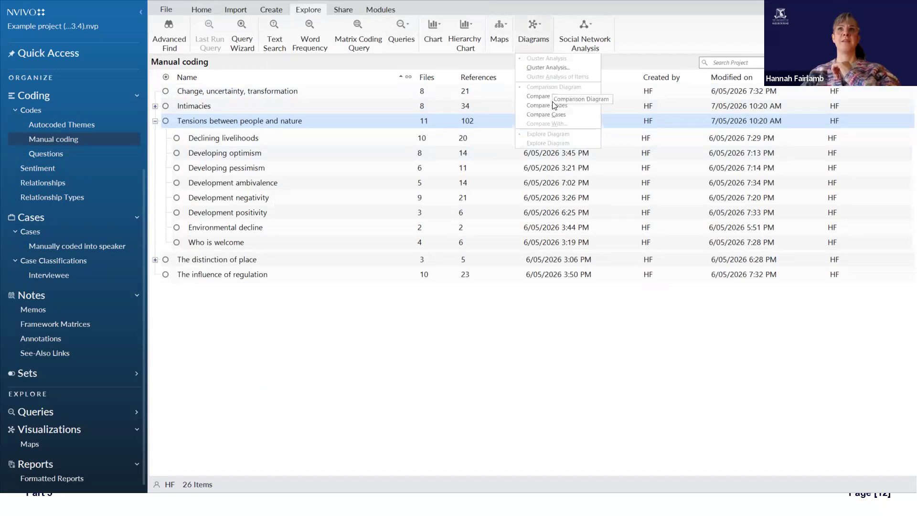
{"action": "left_click", "coordinate": [536, 106]}
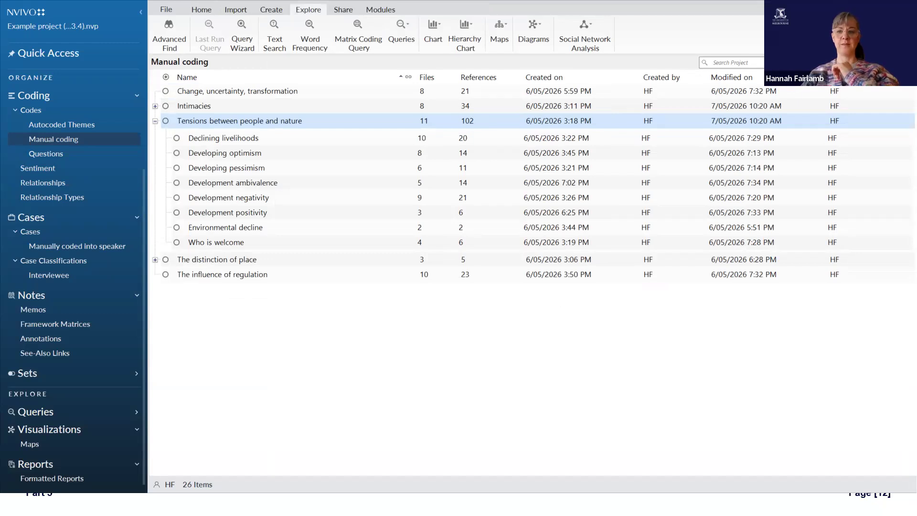
{"action": "left_click", "coordinate": [533, 28]}
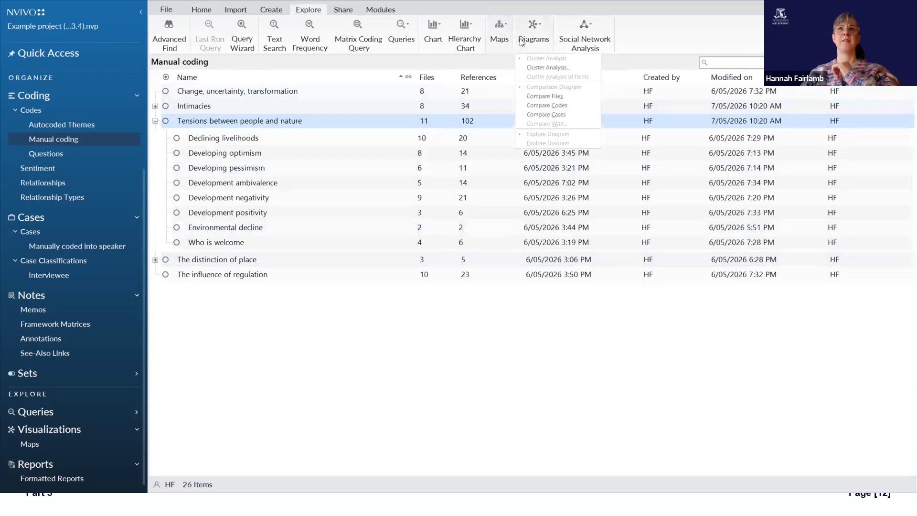
{"action": "left_click", "coordinate": [539, 67]}
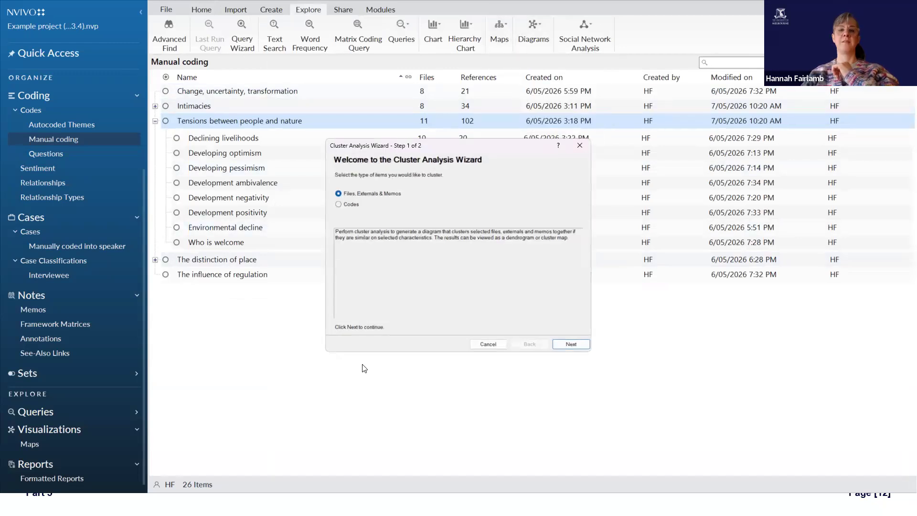
{"action": "left_click", "coordinate": [352, 205]}
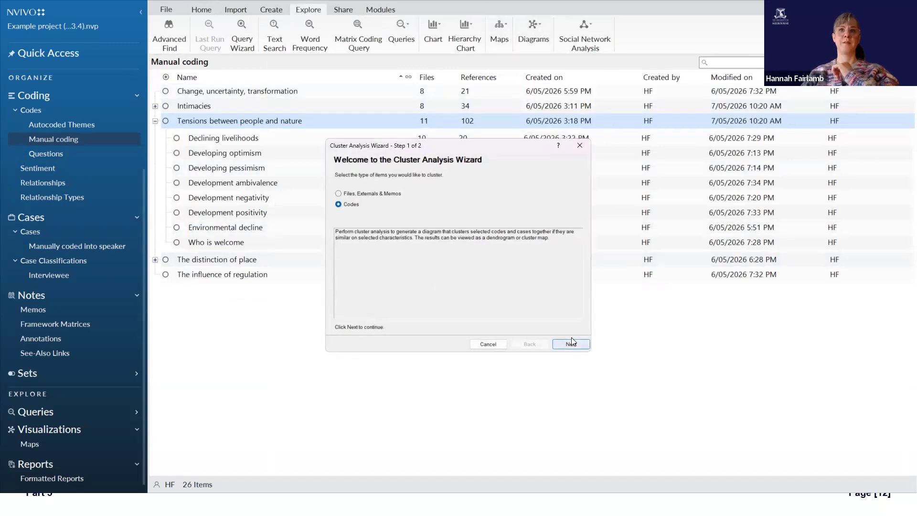
{"action": "left_click", "coordinate": [571, 343]}
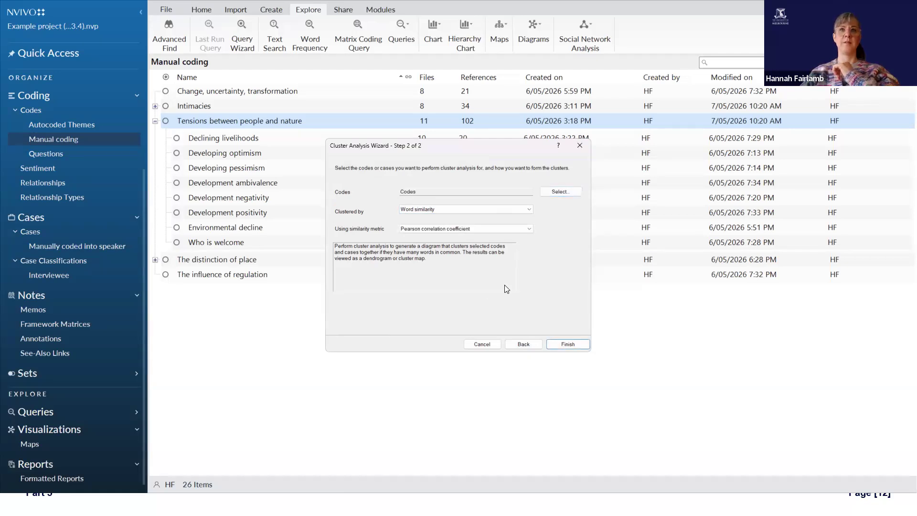
{"action": "left_click", "coordinate": [491, 210]}
{"action": "left_click", "coordinate": [492, 223]}
{"action": "left_click", "coordinate": [569, 344]}
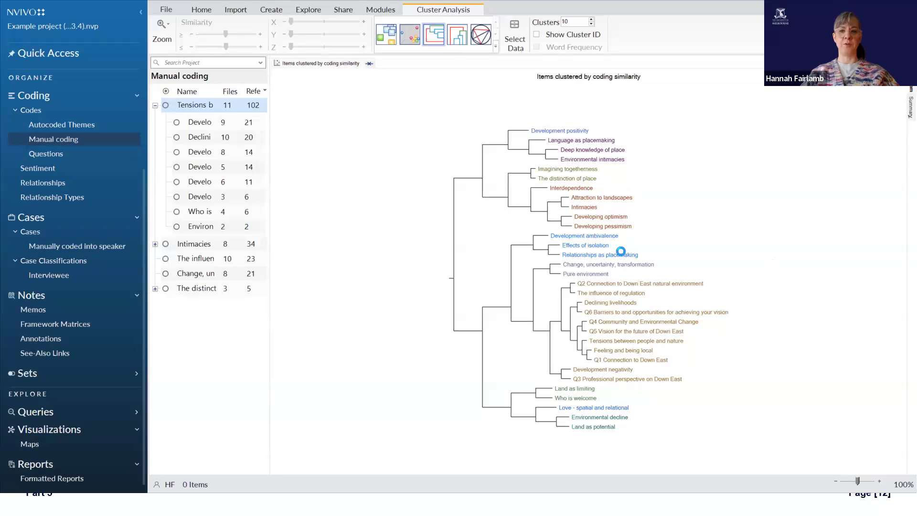
{"action": "key", "text": "alt+Tab"}
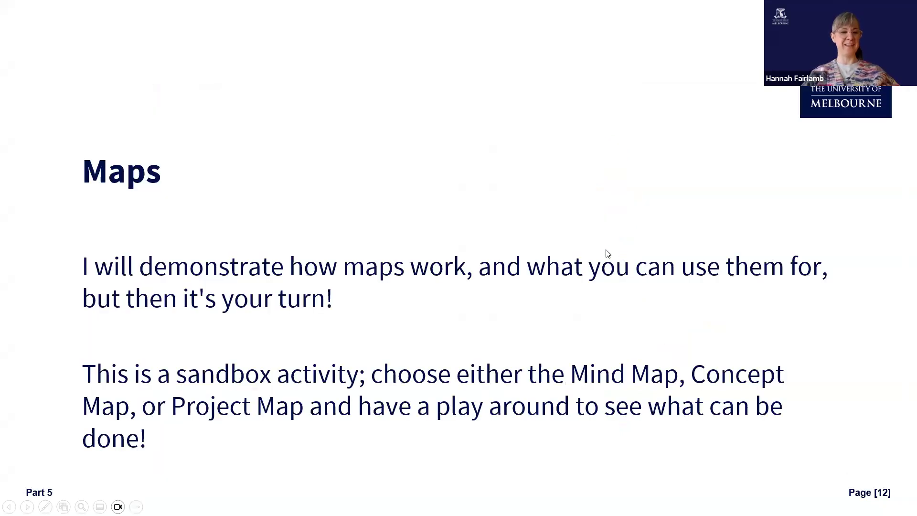
{"action": "key", "text": "Right"}
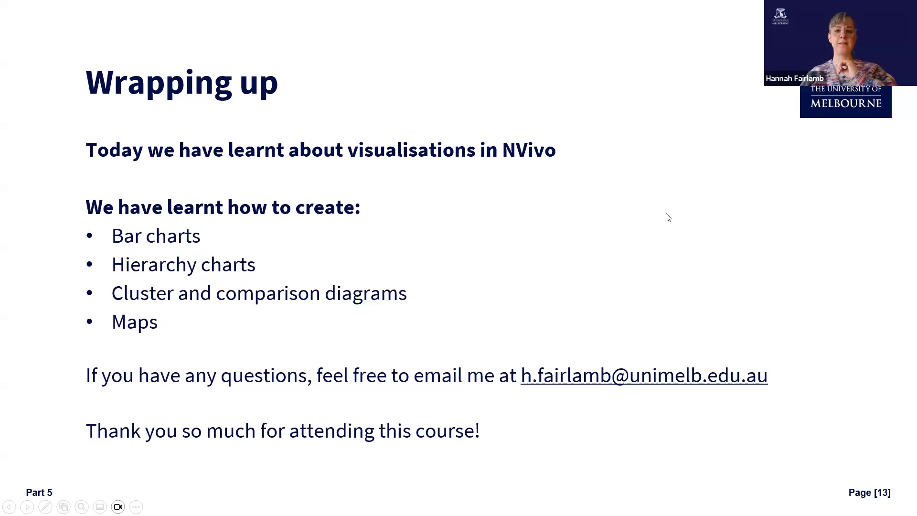
Step: Switch back to NVivo and check the export, print and copy options for the cluster diagram
{"action": "key", "text": "alt+Tab"}
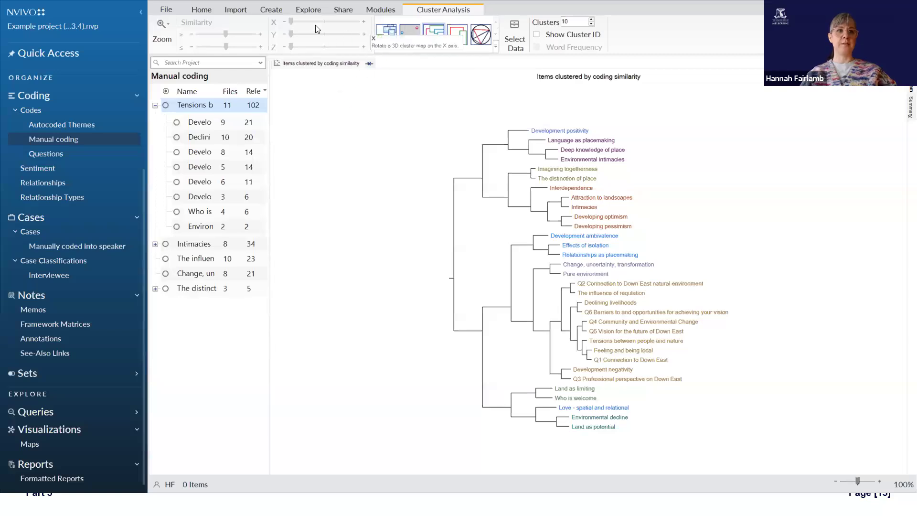
{"action": "right_click", "coordinate": [420, 237]}
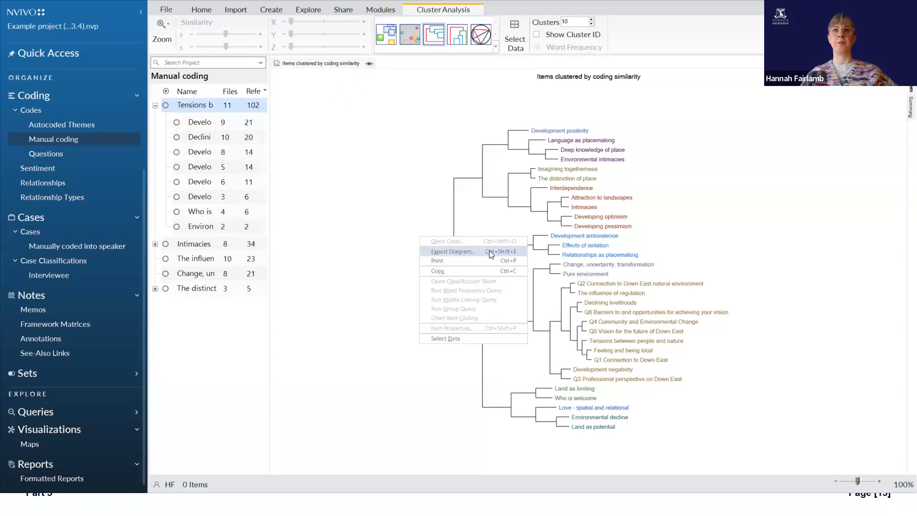
{"action": "left_click", "coordinate": [461, 252]}
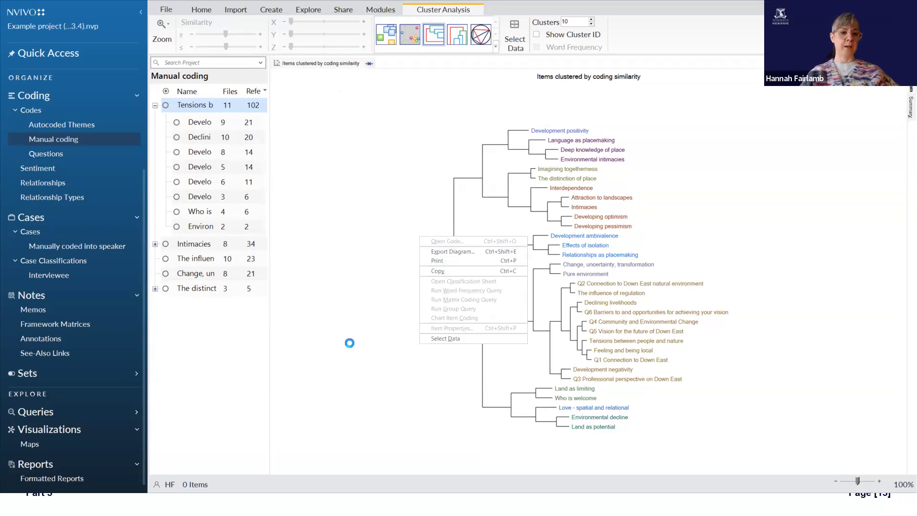
Step: List the project's saved maps and check the commands offered for creating new mind, concept and project maps
{"action": "left_click", "coordinate": [52, 448]}
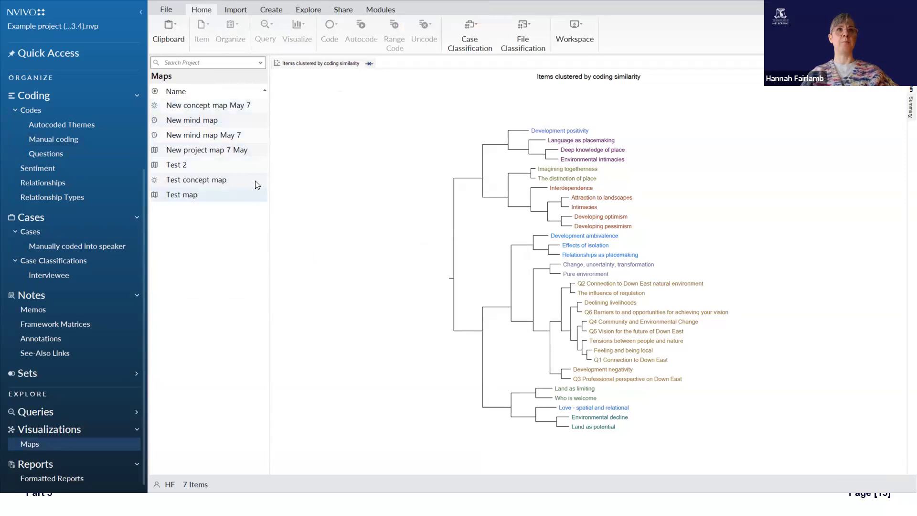
{"action": "left_click", "coordinate": [135, 432]}
{"action": "left_click", "coordinate": [136, 432]}
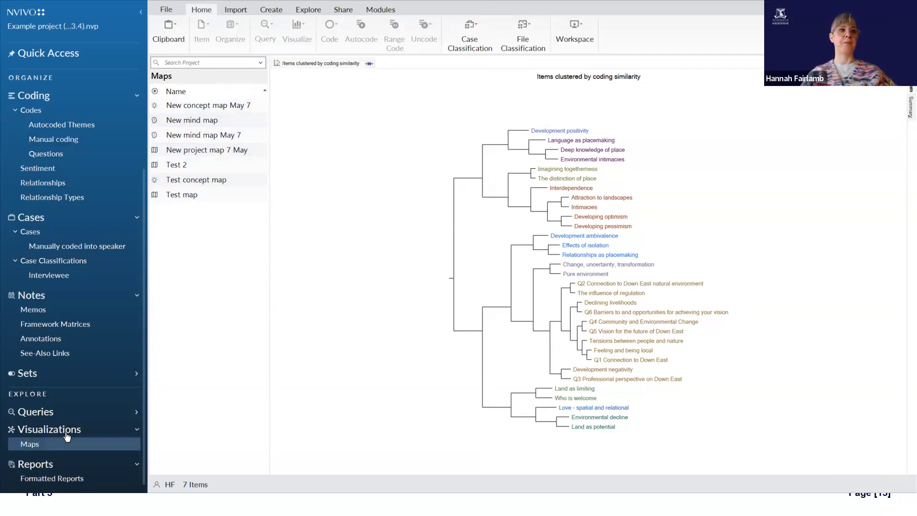
{"action": "right_click", "coordinate": [65, 437]}
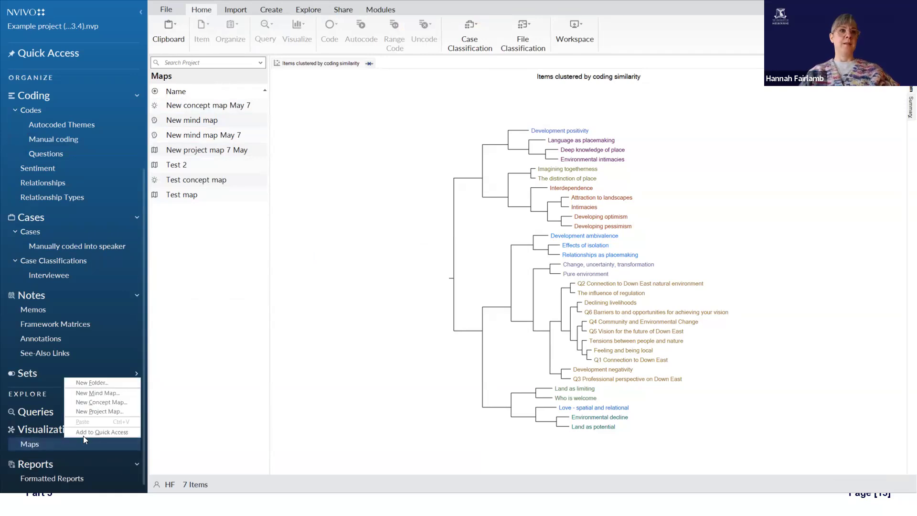
{"action": "left_click", "coordinate": [374, 351]}
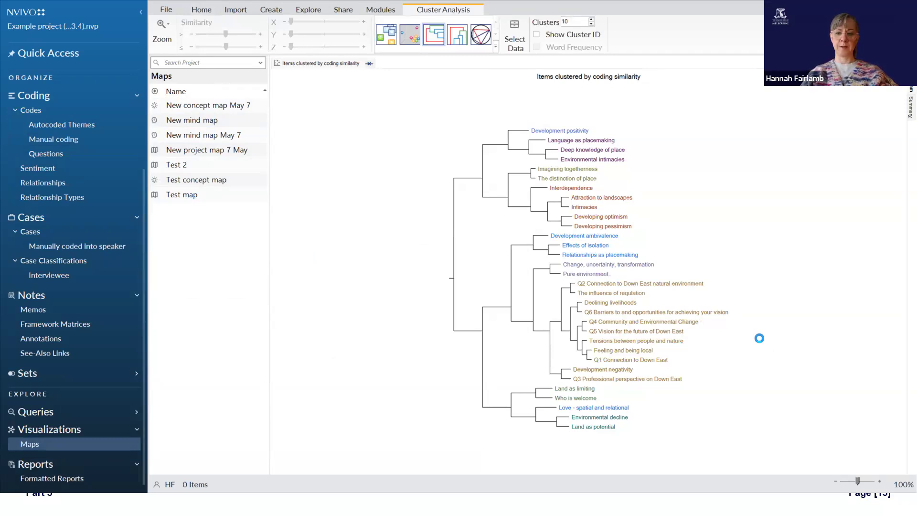
{"action": "key", "text": "alt+space"}
{"action": "key", "text": "n"}
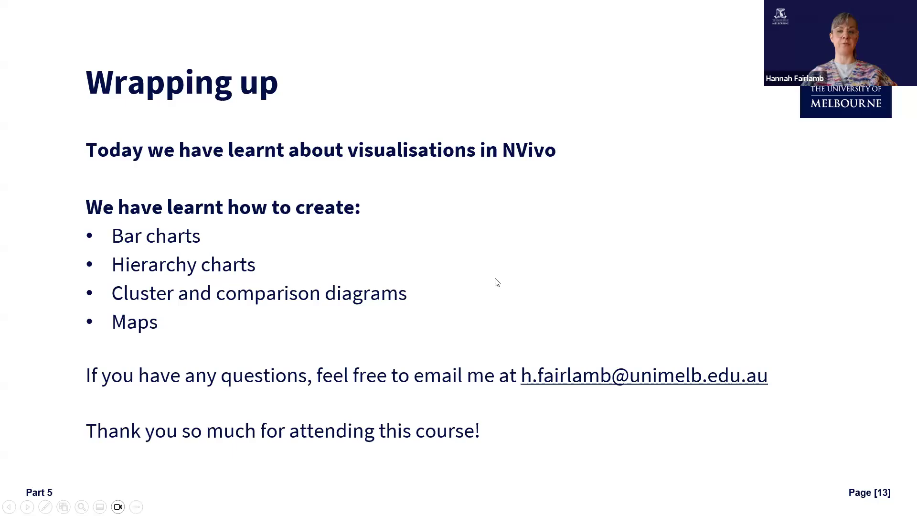
{"action": "key", "text": "Right"}
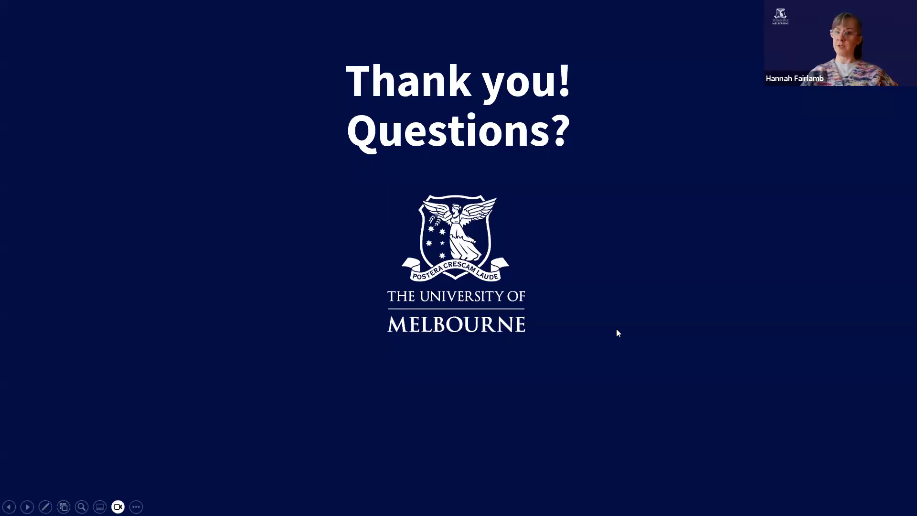